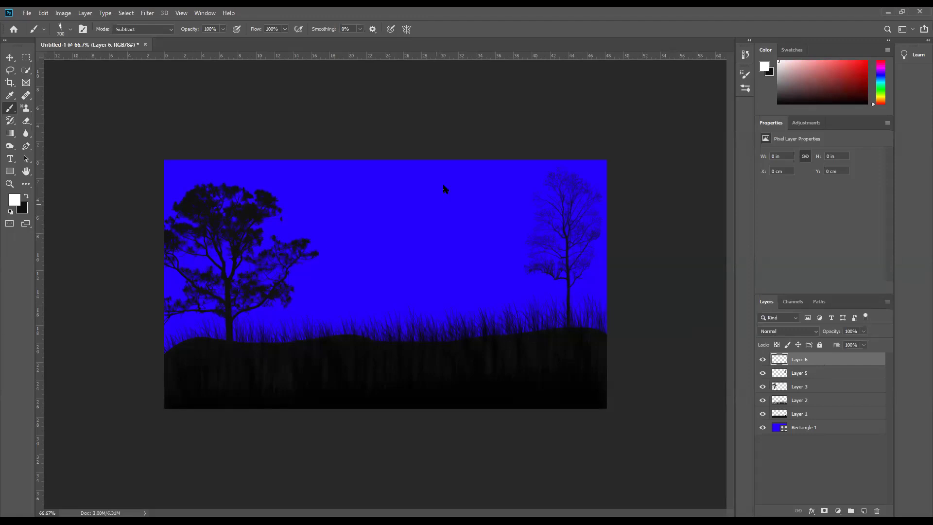
- Reduce the abstract cloud 02 brush to 300 px and rotate its tip counter-clockwise until the cloud shape lies nearly horizontal
{"action": "key", "text": "bracketleft"}
{"action": "key", "text": "bracketleft"}
{"action": "key", "text": "bracketleft"}
{"action": "right_click", "coordinate": [403, 207]}
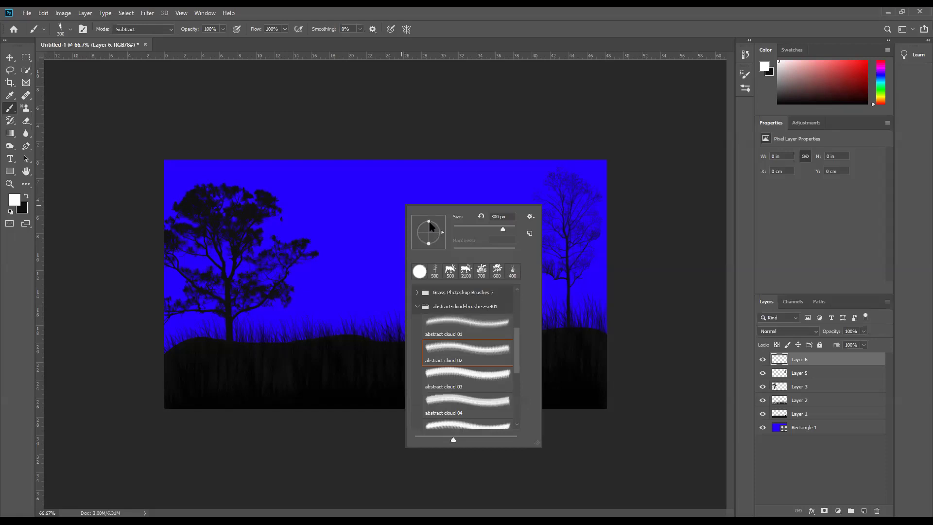
{"action": "left_click", "coordinate": [420, 204]}
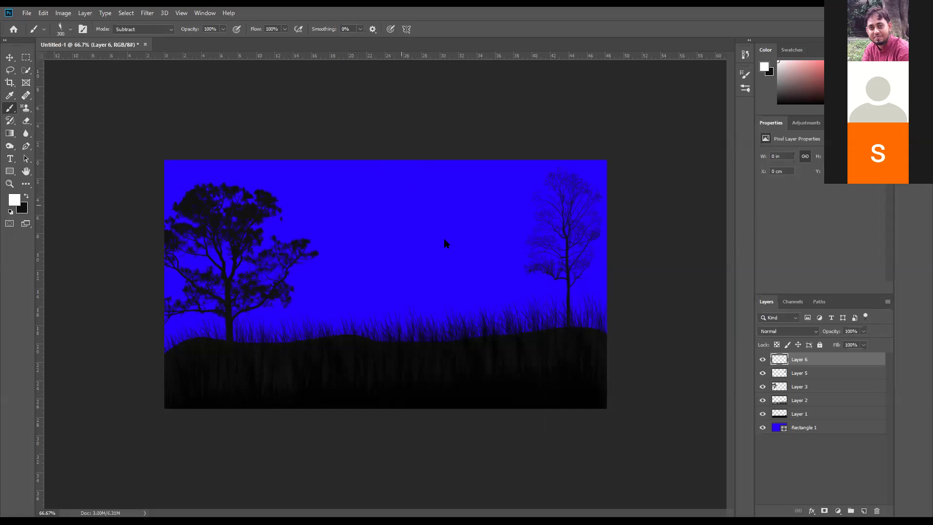
{"action": "right_click", "coordinate": [420, 211]}
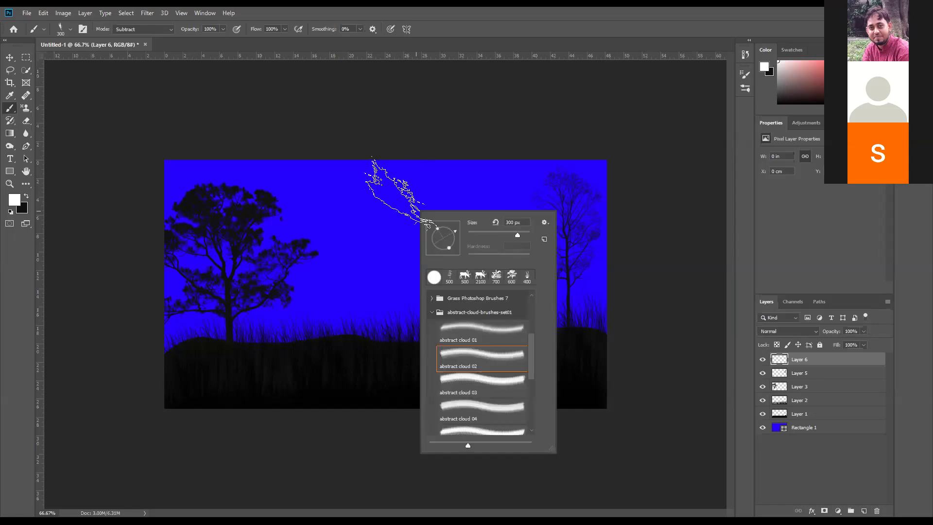
{"action": "key", "text": "Escape"}
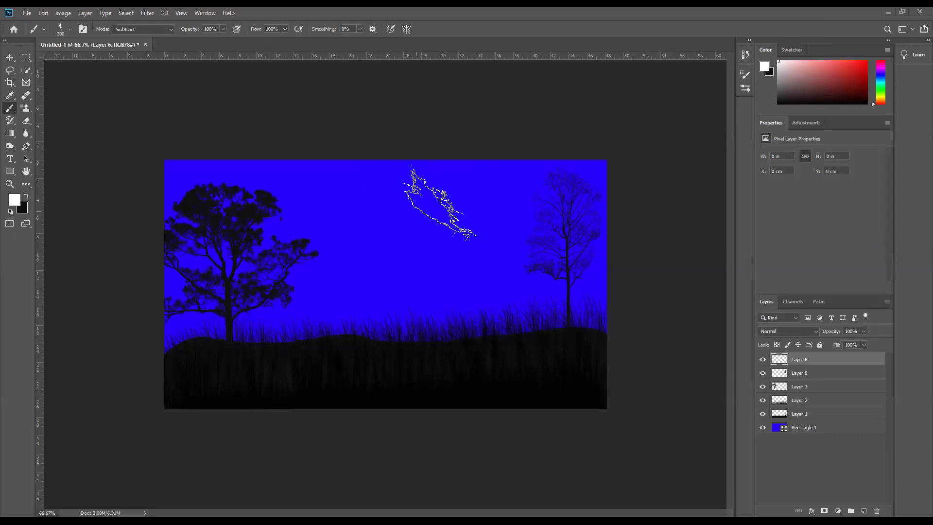
{"action": "right_click", "coordinate": [455, 232]}
{"action": "left_click_drag", "start_coordinate": [476, 227], "coordinate": [469, 219]}
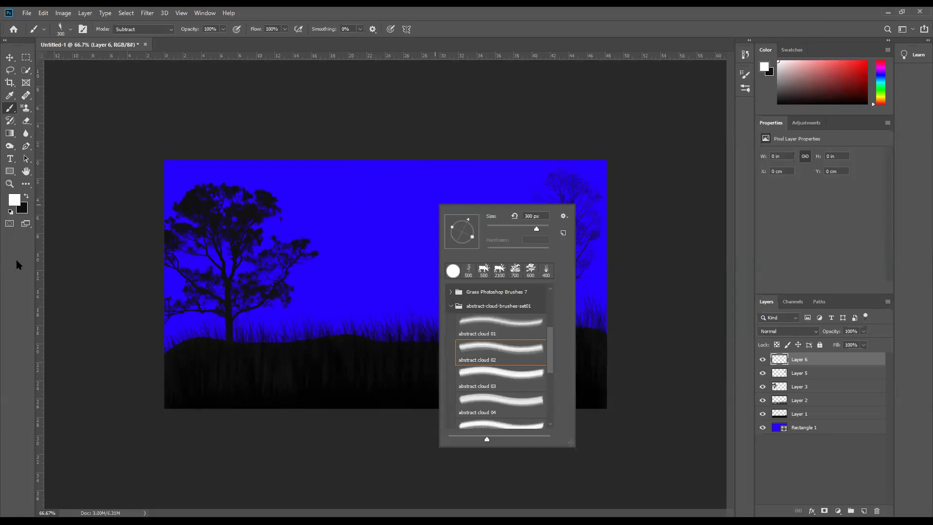
{"action": "left_click", "coordinate": [335, 187]}
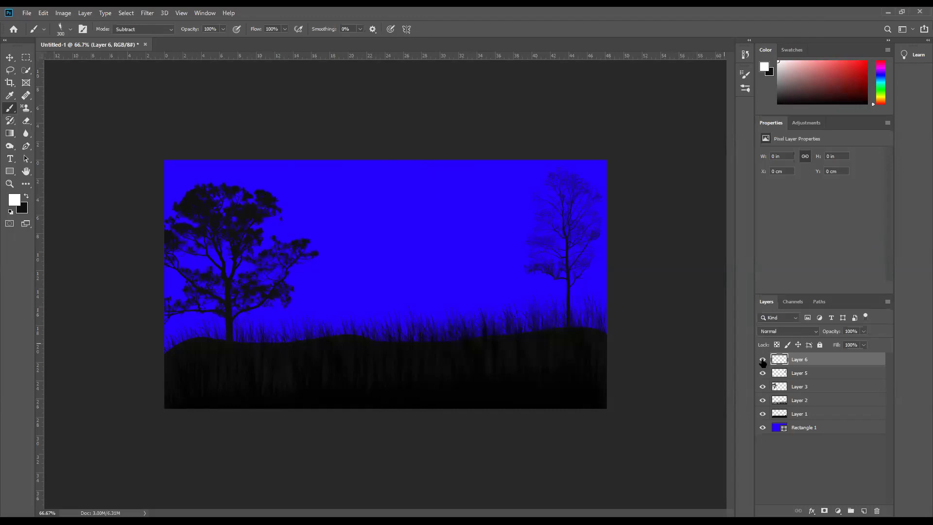
- Stamp white clouds across the upper sky on Layer 6, using progressively smaller brush sizes of 300, 250 and 200 px
{"action": "left_click", "coordinate": [326, 179]}
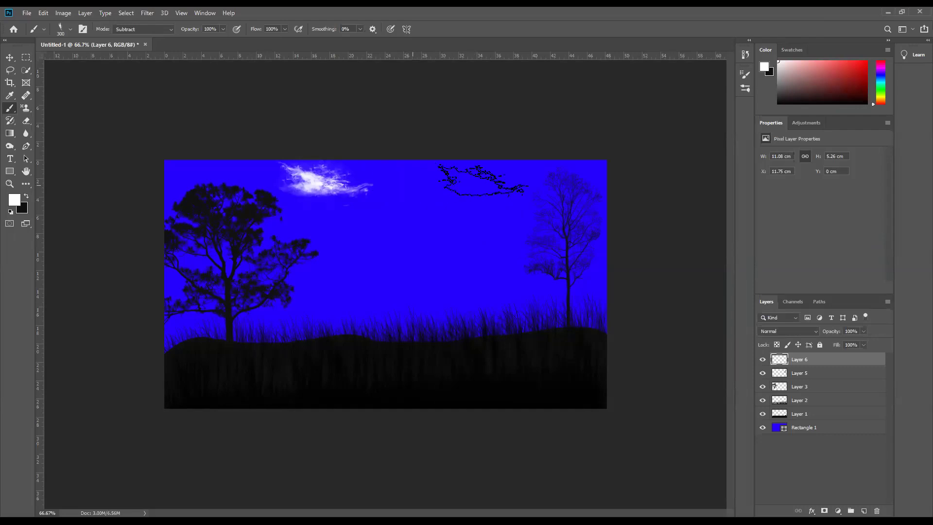
{"action": "left_click", "coordinate": [419, 182]}
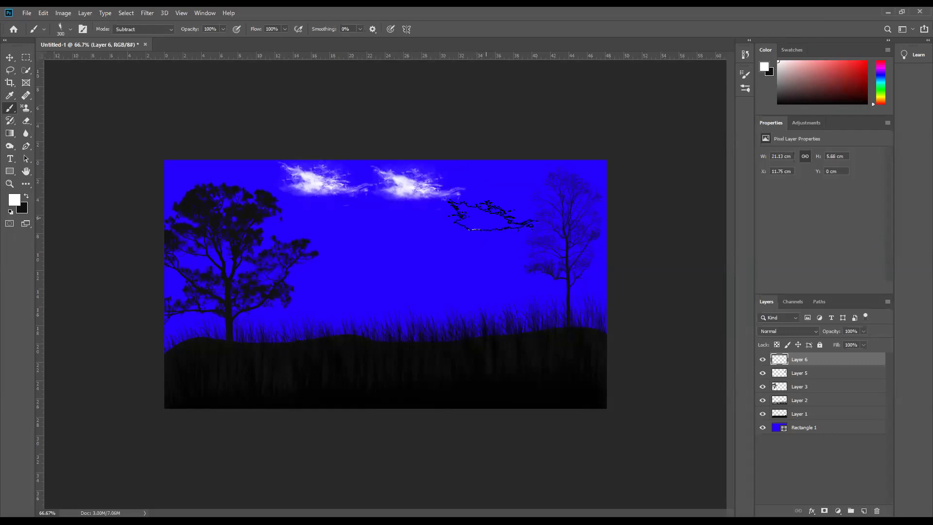
{"action": "key", "text": "ctrl+z"}
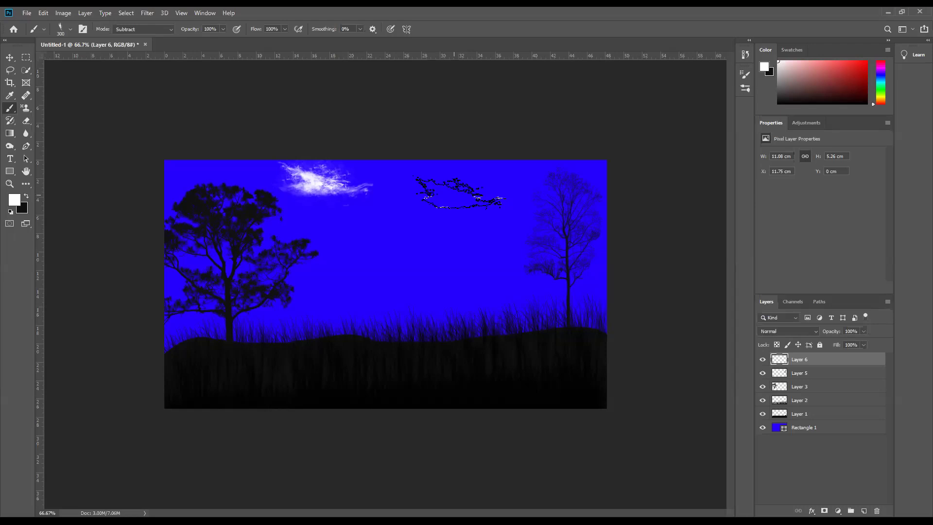
{"action": "key", "text": "bracketleft"}
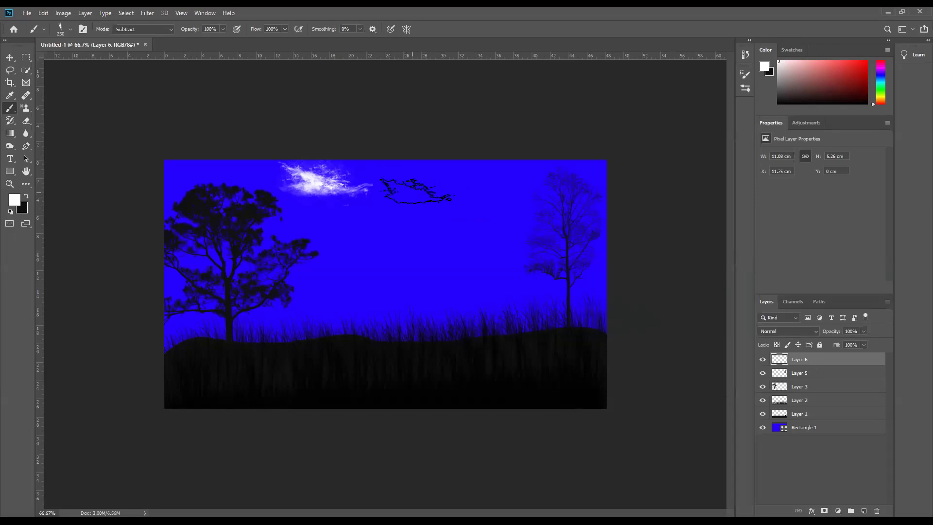
{"action": "left_click", "coordinate": [414, 186]}
{"action": "key", "text": "bracketleft"}
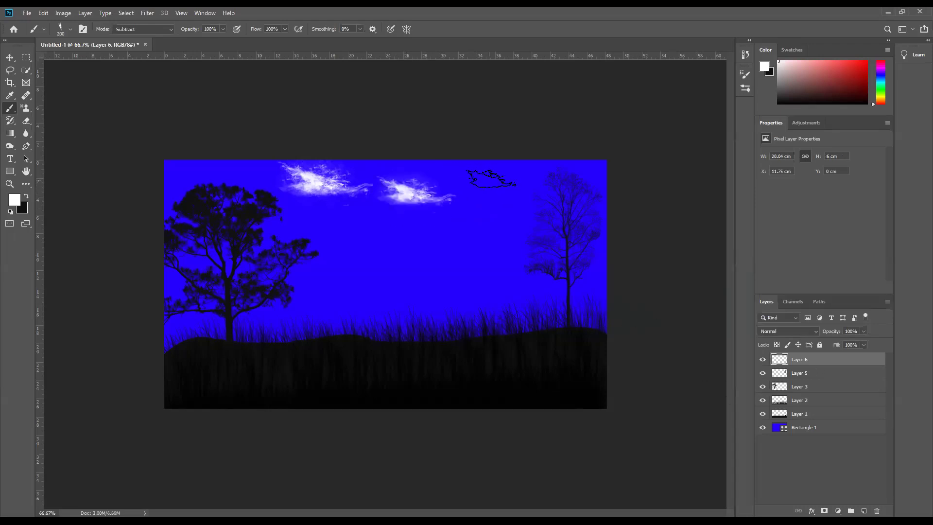
{"action": "left_click", "coordinate": [497, 175]}
- Lower Layer 6's opacity to 13% and stamp more clouds among the existing ones with the brush at 175 px
{"action": "key", "text": "bracketleft"}
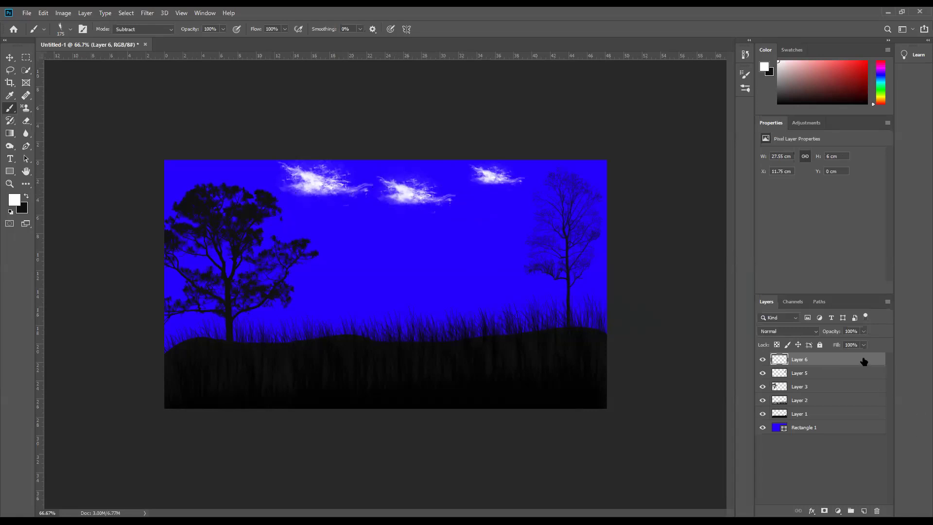
{"action": "left_click", "coordinate": [864, 331]}
{"action": "left_click_drag", "start_coordinate": [865, 343], "coordinate": [826, 344]}
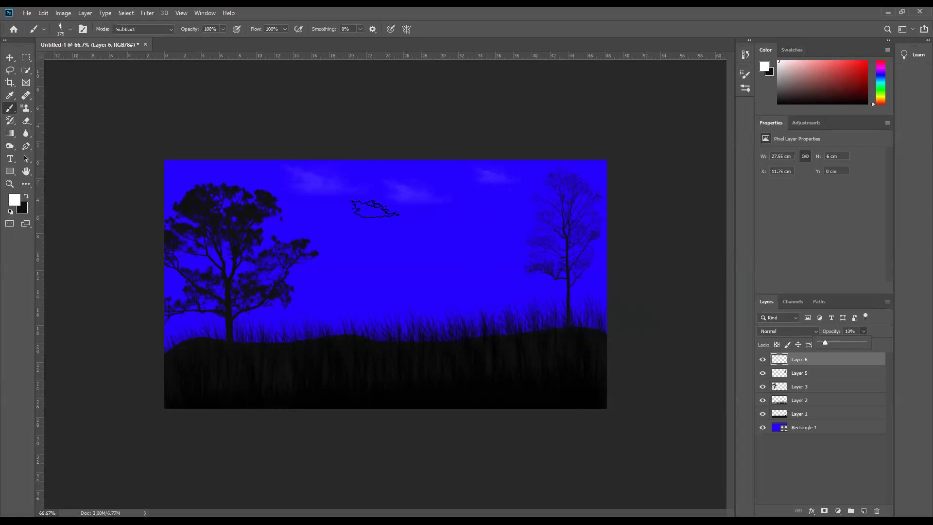
{"action": "left_click", "coordinate": [469, 199]}
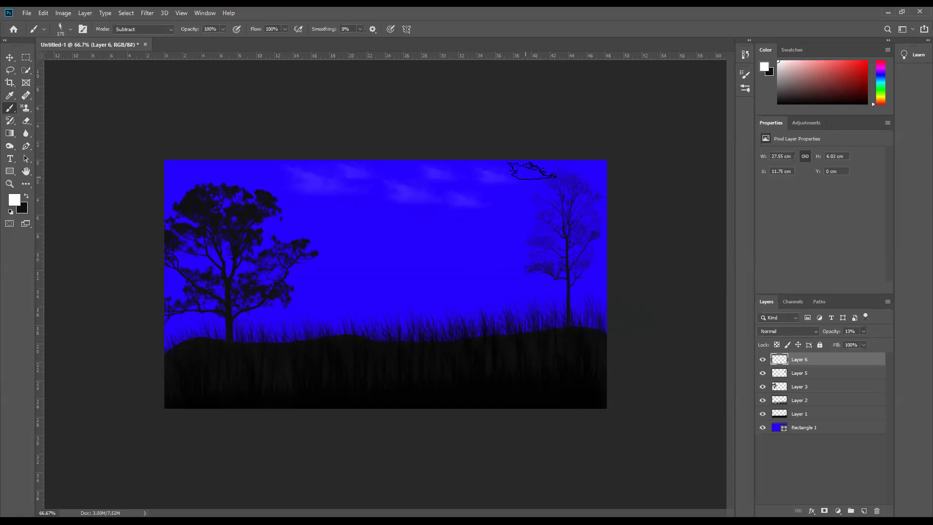
- Shrink the cloud brush to 100 px and stamp small clouds near the bare tree and above the large leafy tree
{"action": "key", "text": "bracketleft"}
{"action": "key", "text": "bracketleft"}
{"action": "key", "text": "bracketleft"}
{"action": "left_click", "coordinate": [532, 179]}
{"action": "left_click", "coordinate": [550, 166]}
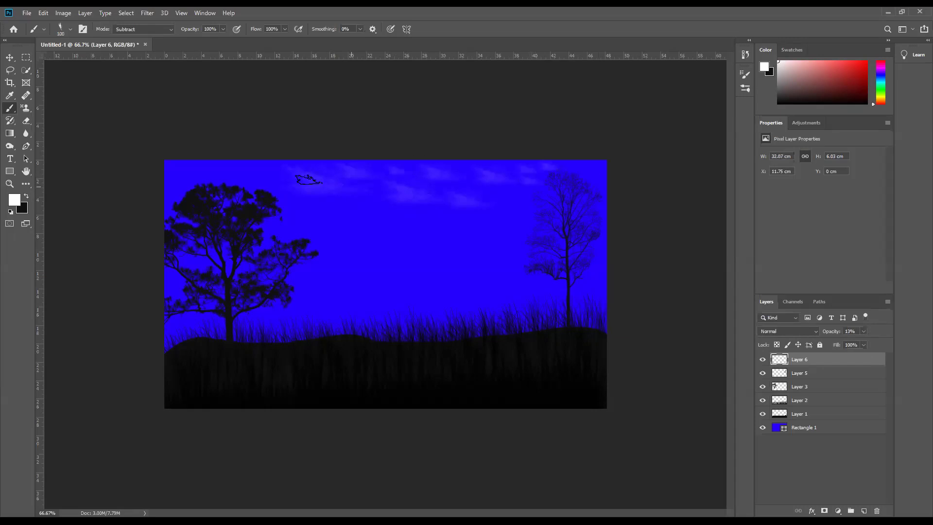
{"action": "left_click", "coordinate": [246, 176]}
- Undo the most recent cloud stamps until only four clouds are left in the sky
{"action": "key", "text": "ctrl+z"}
{"action": "key", "text": "ctrl+z"}
{"action": "key", "text": "ctrl+z"}
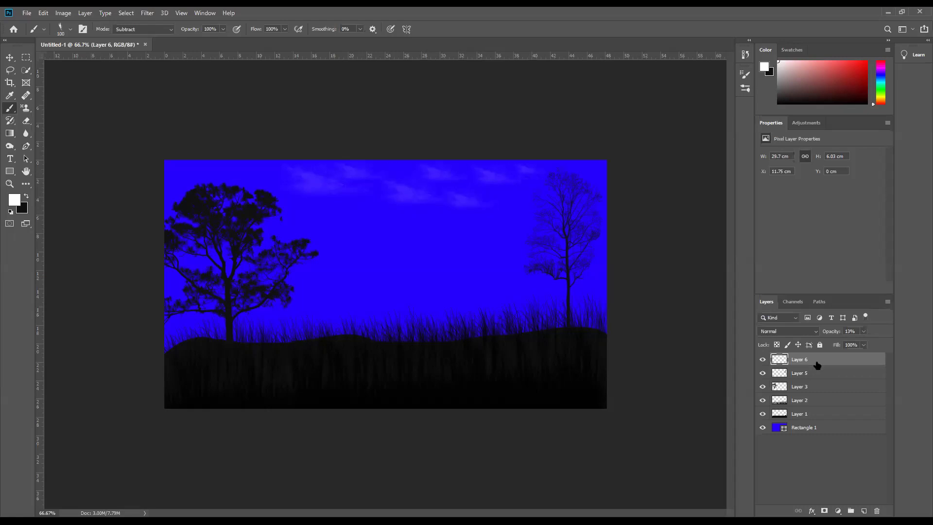
{"action": "key", "text": "ctrl+z"}
{"action": "key", "text": "ctrl+z"}
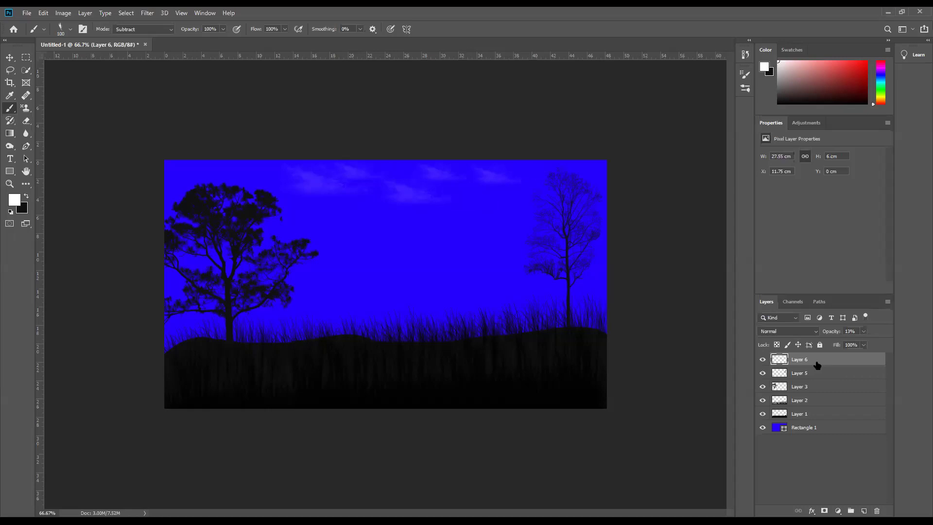
{"action": "key", "text": "ctrl+z"}
- Set the opacity of the cloud layer, Layer 6, to 10%
{"action": "left_click", "coordinate": [848, 332]}
{"action": "type", "text": "10"}
{"action": "key", "text": "Return"}
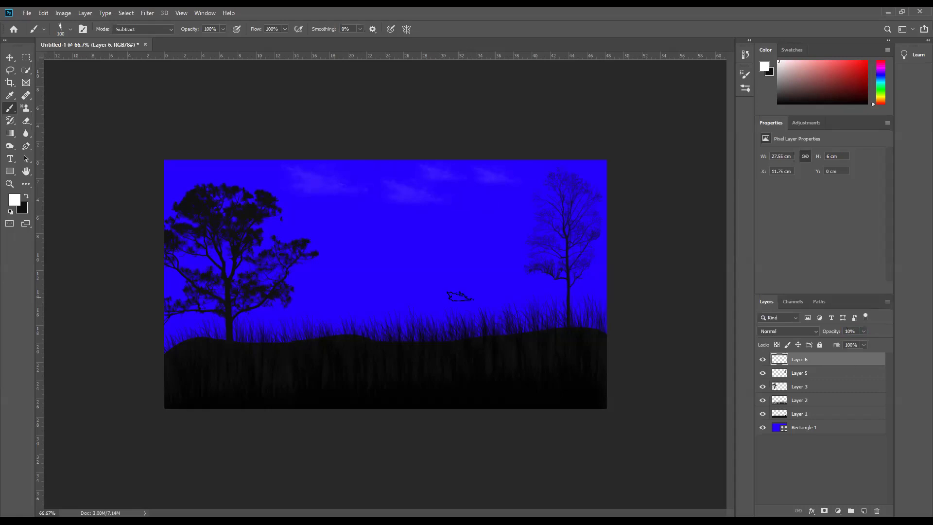
- Choose Tree Brush 3 from the conceptart_tree_brushes group for the Brush tool
{"action": "left_click", "coordinate": [9, 57]}
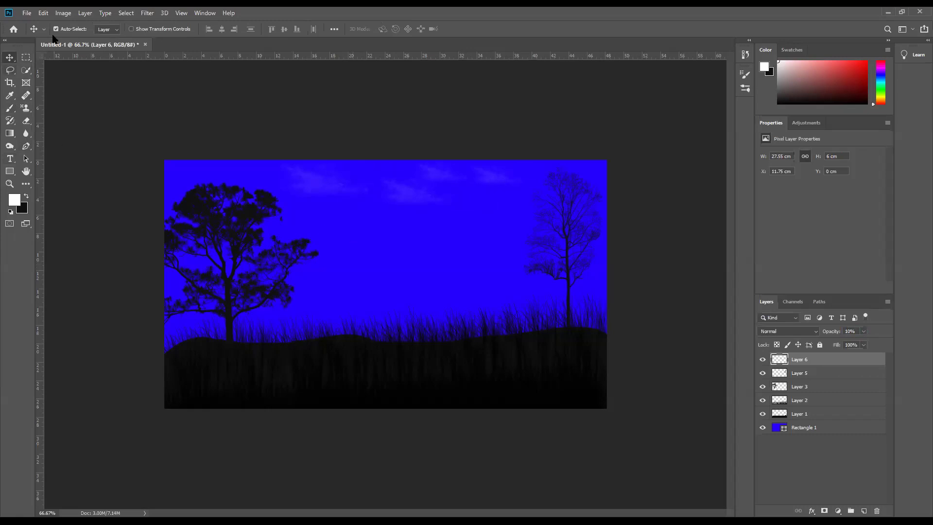
{"action": "left_click", "coordinate": [9, 109]}
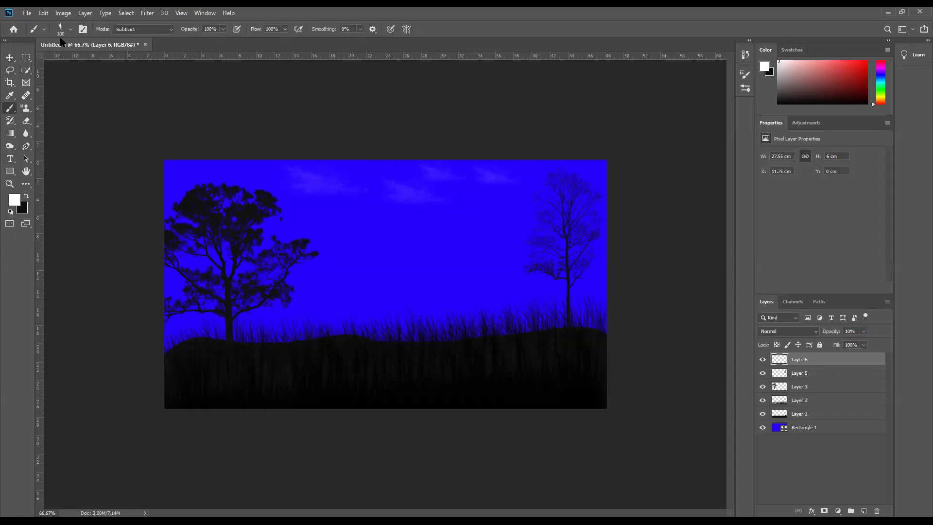
{"action": "right_click", "coordinate": [40, 121]}
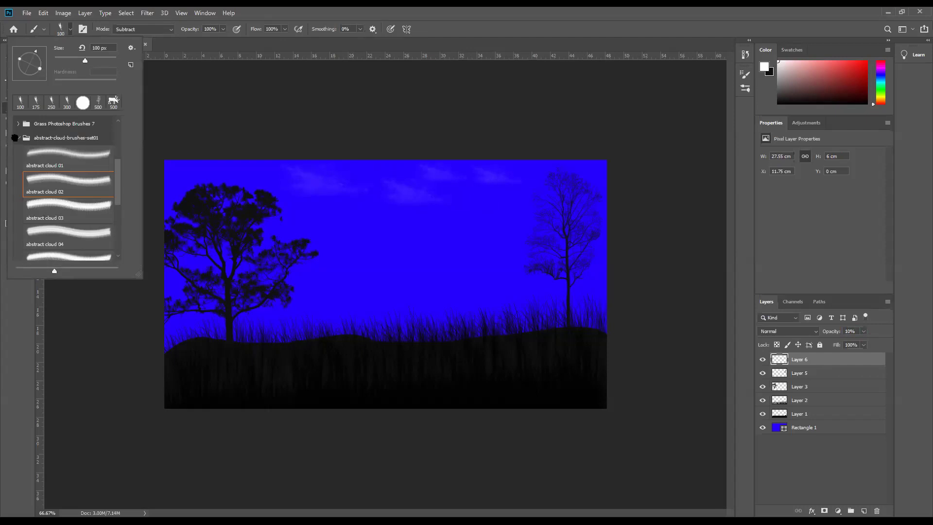
{"action": "left_click", "coordinate": [18, 140]}
{"action": "left_click", "coordinate": [18, 157]}
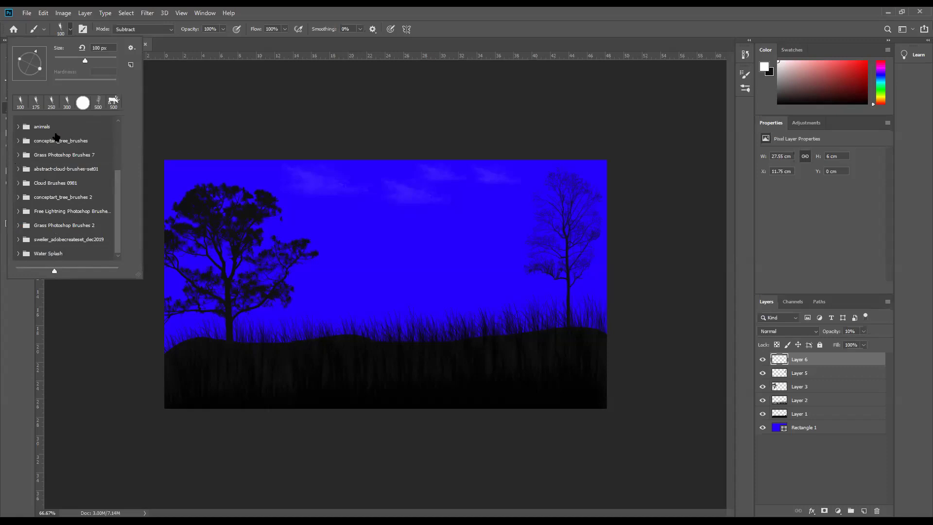
{"action": "left_click", "coordinate": [18, 140]}
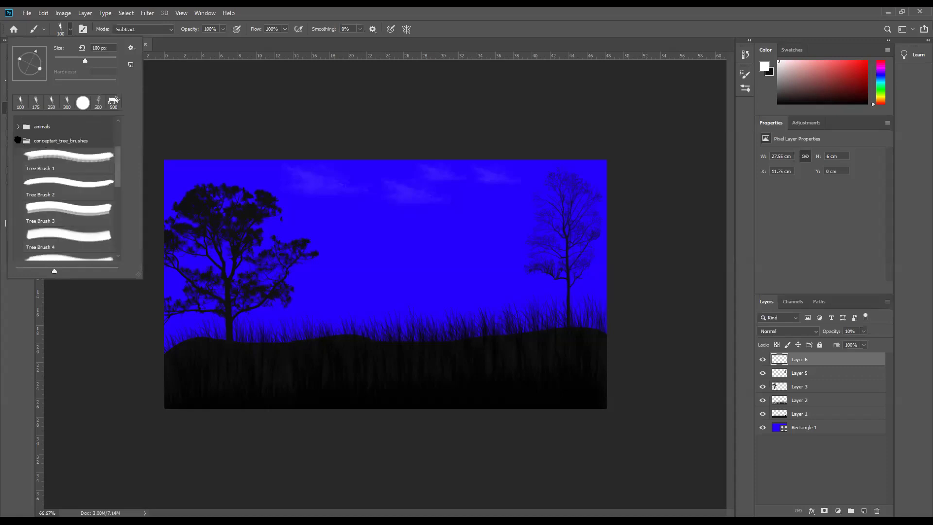
{"action": "left_click", "coordinate": [82, 212]}
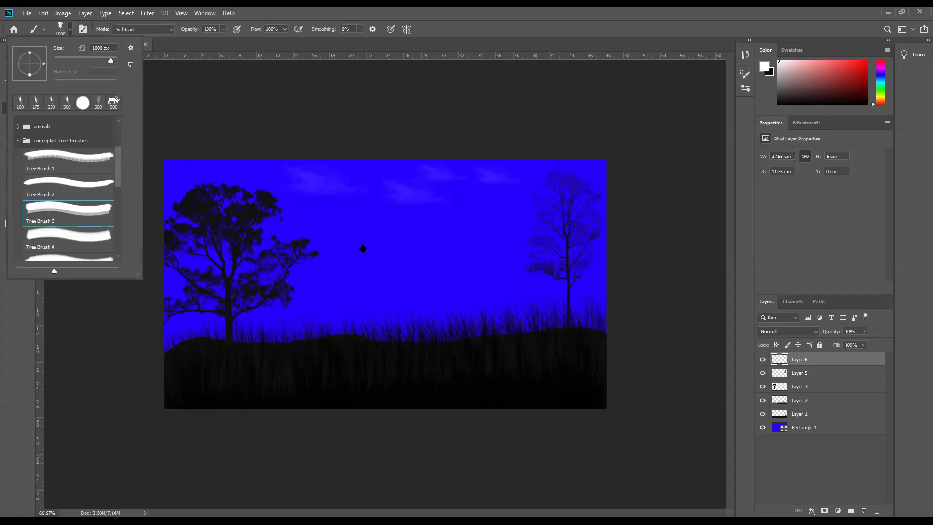
{"action": "left_click", "coordinate": [389, 267]}
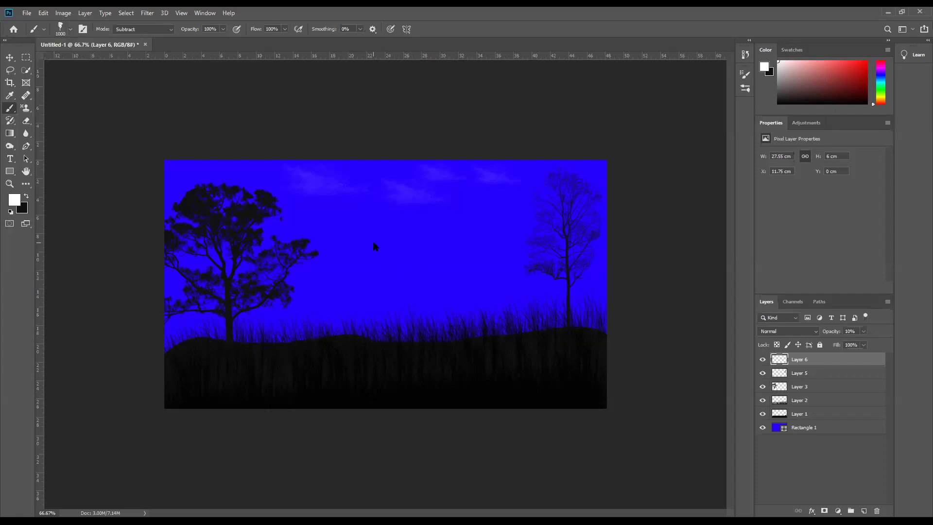
- Adjust the tip angle of Tree Brush 3 and reduce the brush size to 300 px
{"action": "right_click", "coordinate": [375, 246]}
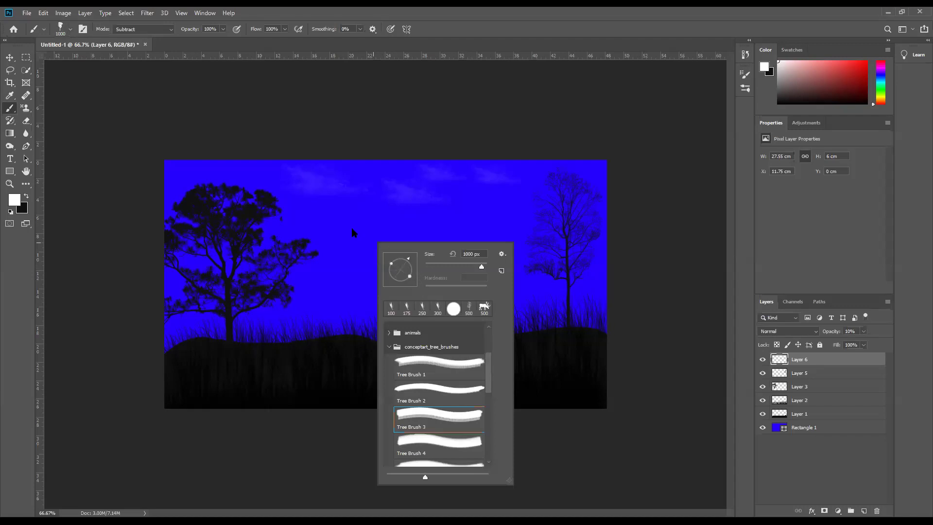
{"action": "left_click_drag", "start_coordinate": [406, 256], "coordinate": [416, 267]}
{"action": "key", "text": "Escape"}
{"action": "key", "text": "bracketleft"}
{"action": "key", "text": "bracketleft"}
{"action": "key", "text": "bracketleft"}
{"action": "key", "text": "bracketleft"}
{"action": "key", "text": "bracketleft"}
{"action": "key", "text": "bracketleft"}
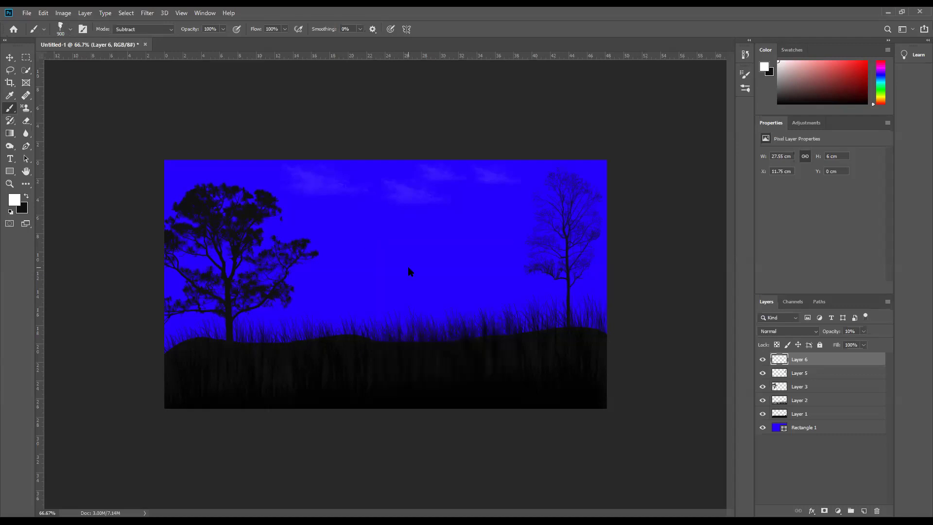
{"action": "key", "text": "bracketleft"}
- Try stamping a white tree on Layer 6 above the grass between the two existing trees, and undo it
{"action": "left_click", "coordinate": [354, 297]}
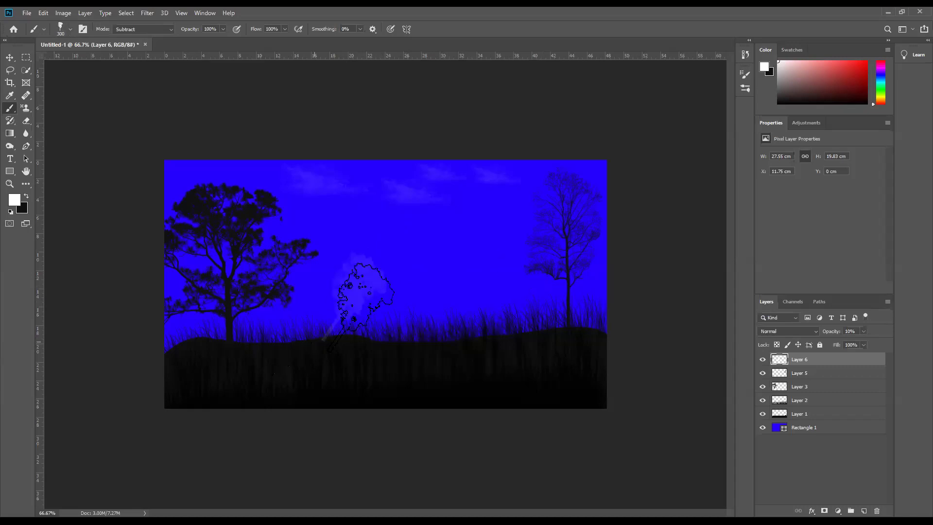
{"action": "left_click", "coordinate": [369, 286]}
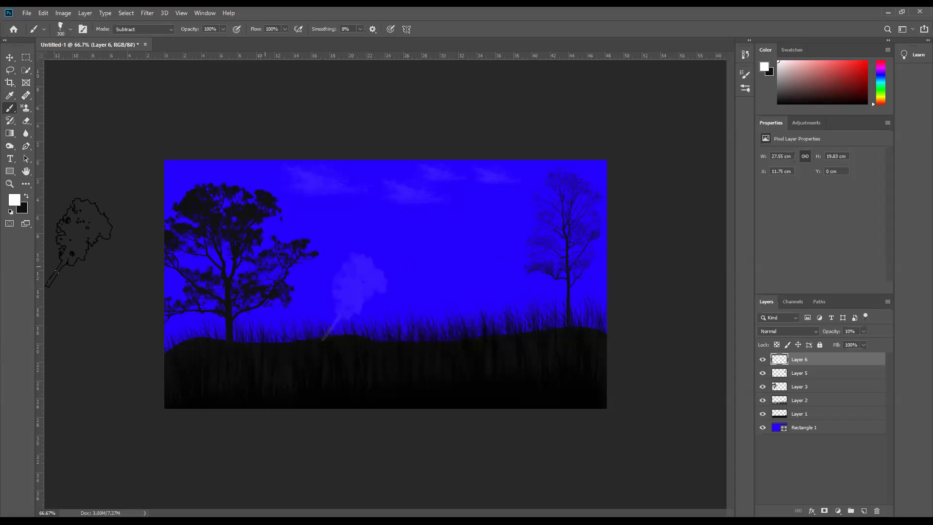
{"action": "key", "text": "ctrl+z"}
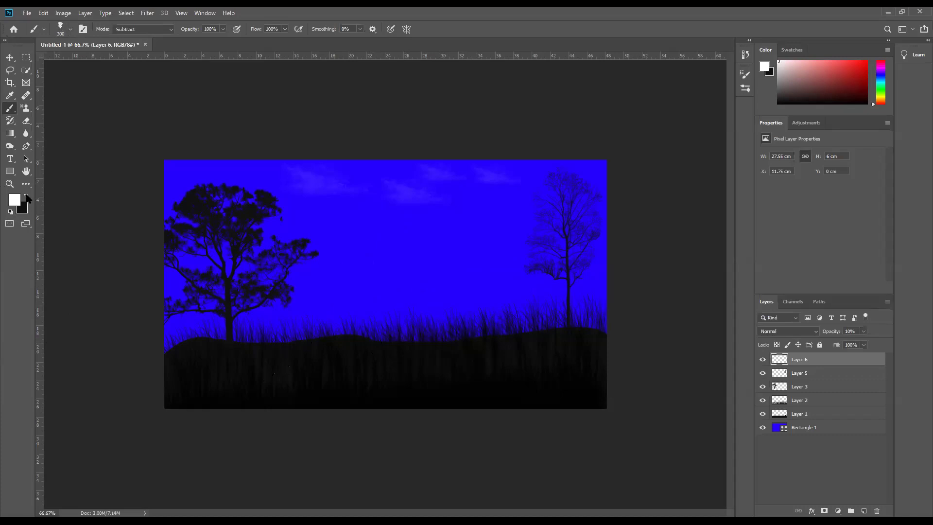
- Swap the foreground and background colors so the brush paints in black
{"action": "left_click", "coordinate": [27, 197]}
- Try Layer 6 at 100% opacity and return it to 10%
{"action": "left_click_drag", "start_coordinate": [865, 333], "coordinate": [900, 338]}
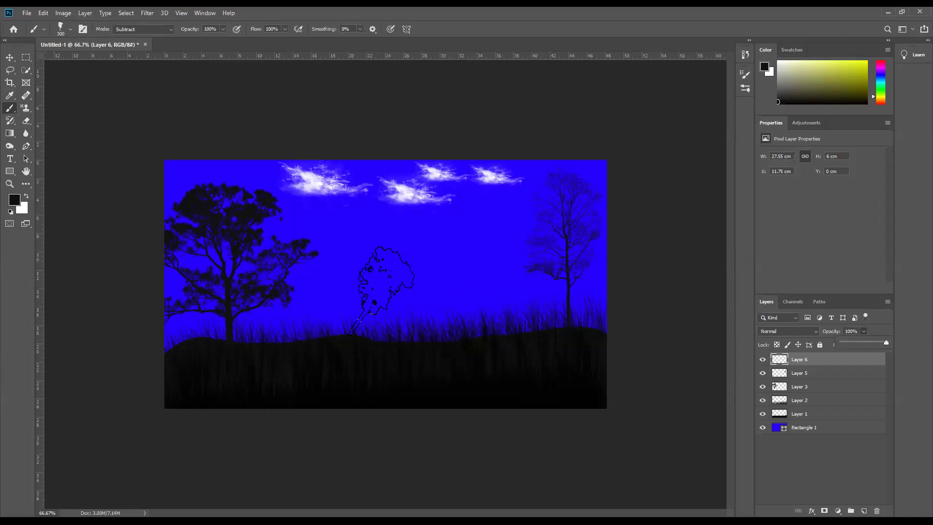
{"action": "type", "text": "10"}
{"action": "key", "text": "Return"}
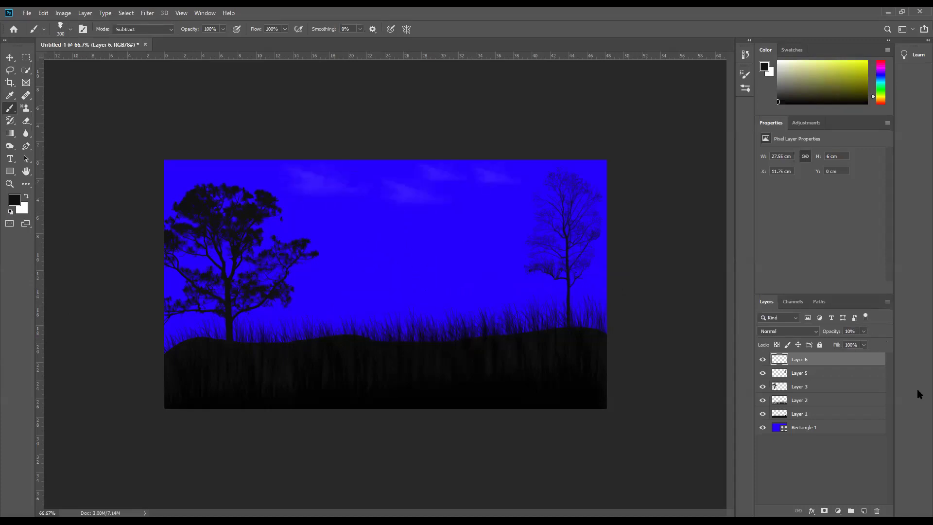
- Add a new layer and stamp a black tree about 7.5 by 10.1 cm on it, rising from the grass between the two trees
{"action": "left_click", "coordinate": [864, 511]}
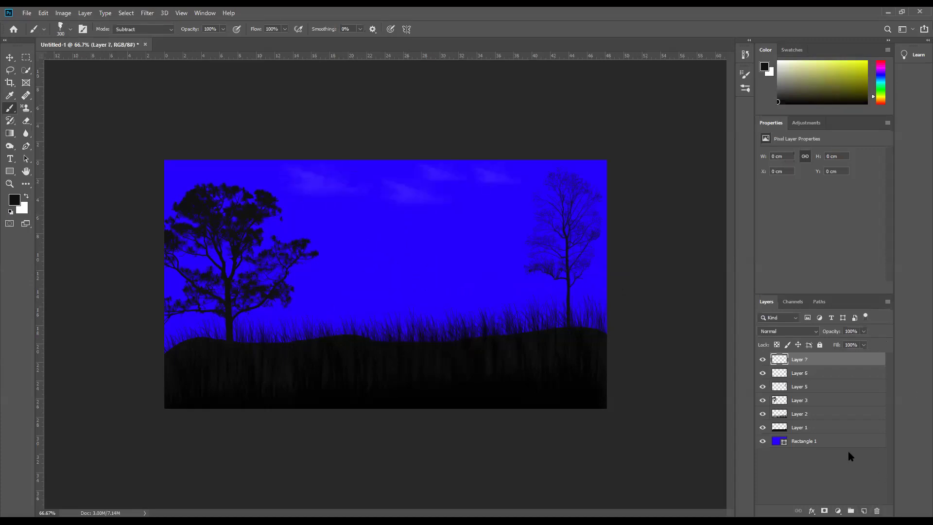
{"action": "left_click", "coordinate": [379, 295]}
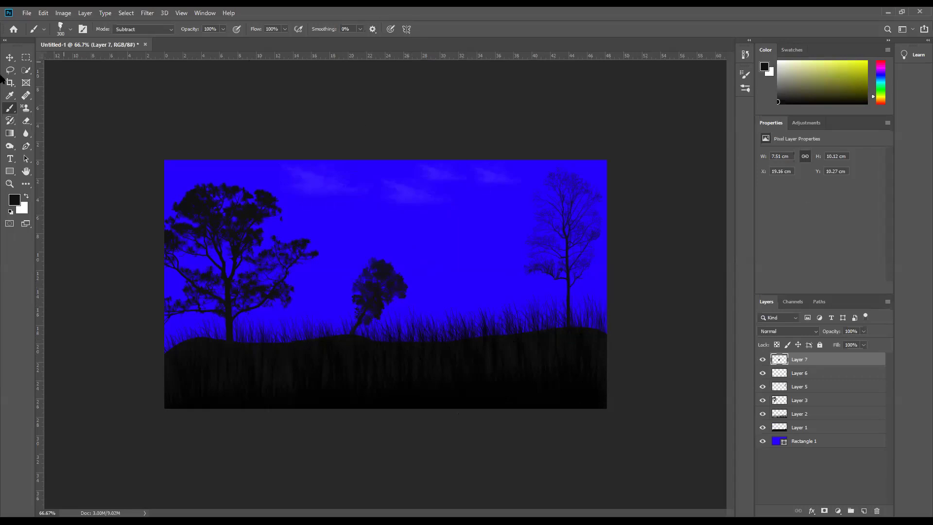
{"action": "left_click", "coordinate": [9, 58]}
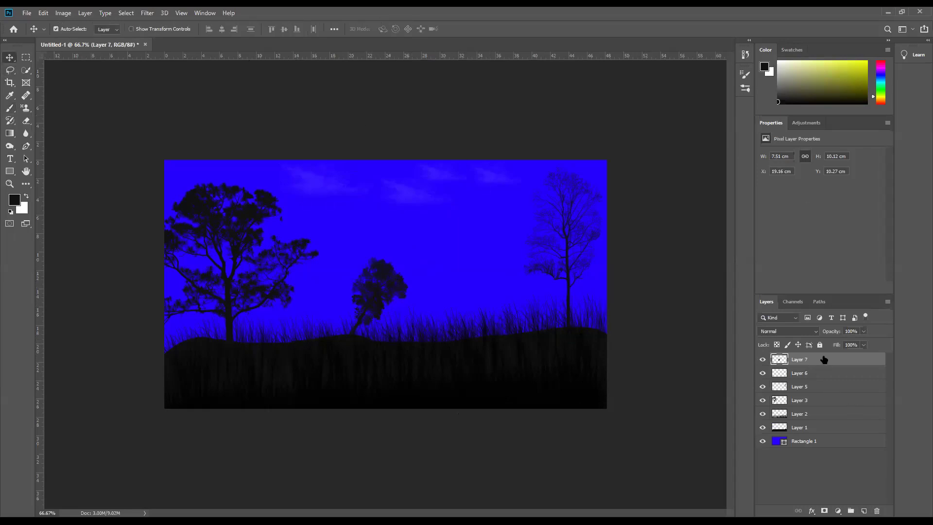
- Delete the layer holding the small tree between the two existing trees
{"action": "key", "text": "Delete"}
- Try moving the large tree on Layer 3 toward the center and tilting it with Free Transform, and undo both changes
{"action": "left_click_drag", "start_coordinate": [240, 227], "coordinate": [307, 209]}
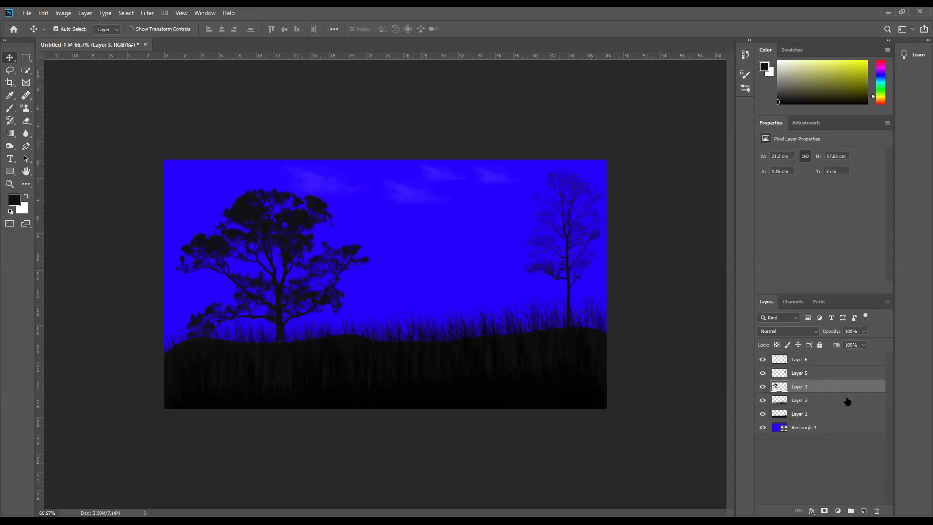
{"action": "key", "text": "ctrl+t"}
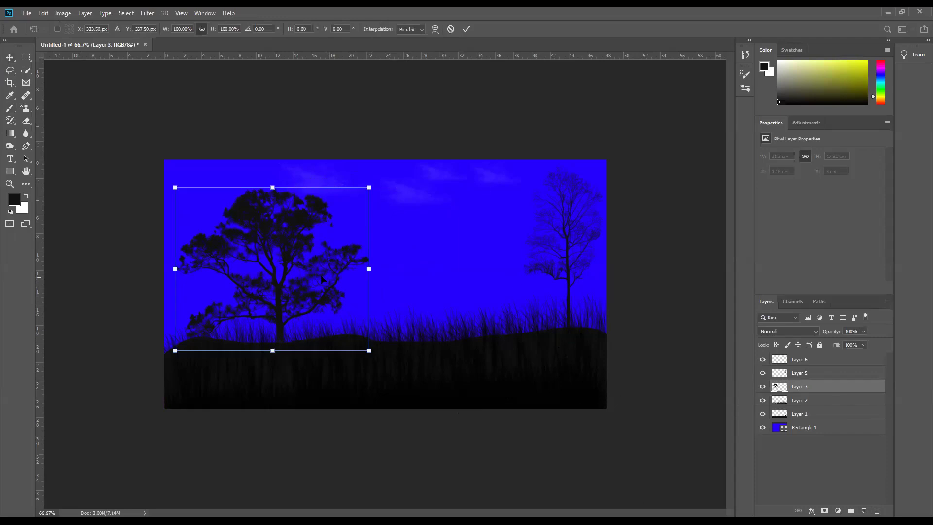
{"action": "left_click_drag", "start_coordinate": [380, 183], "coordinate": [442, 258]}
{"action": "left_click_drag", "start_coordinate": [305, 216], "coordinate": [305, 225]}
{"action": "left_click", "coordinate": [466, 30]}
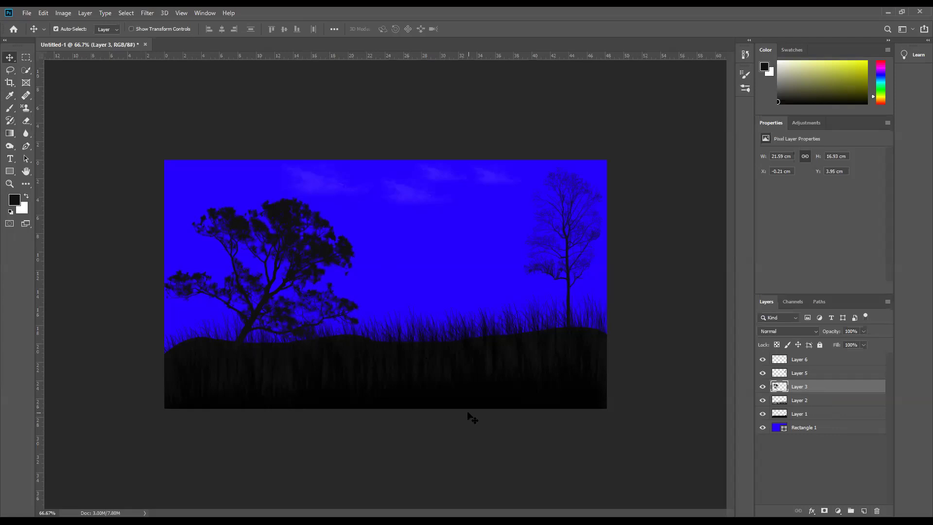
{"action": "key", "text": "ctrl+z"}
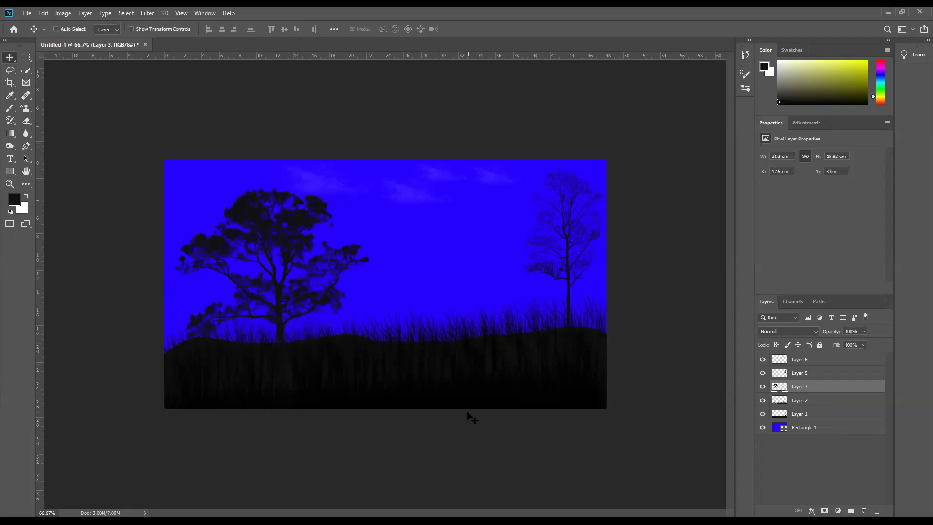
{"action": "key", "text": "ctrl+z"}
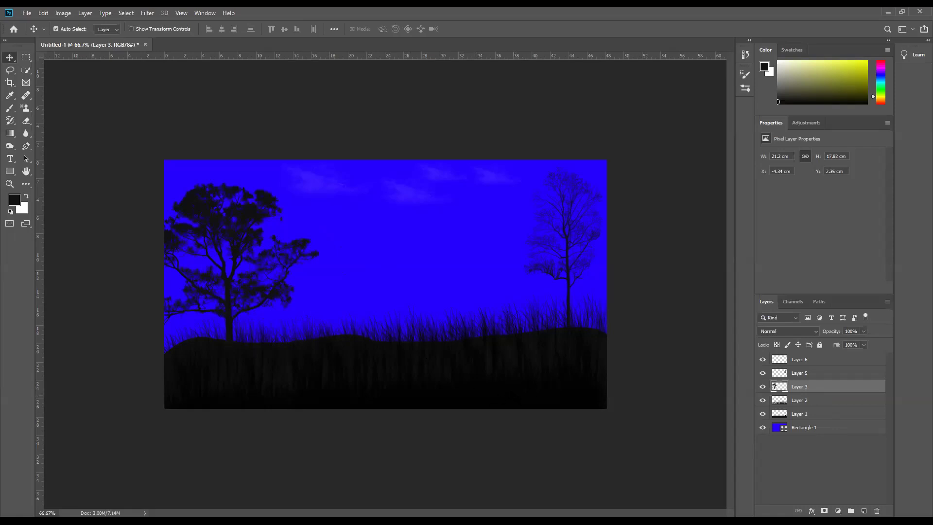
- Try Layer 2 with the grass beneath Layer 1 and return it above Layer 1
{"action": "left_click", "coordinate": [820, 404]}
{"action": "left_click_drag", "start_coordinate": [823, 405], "coordinate": [824, 420]}
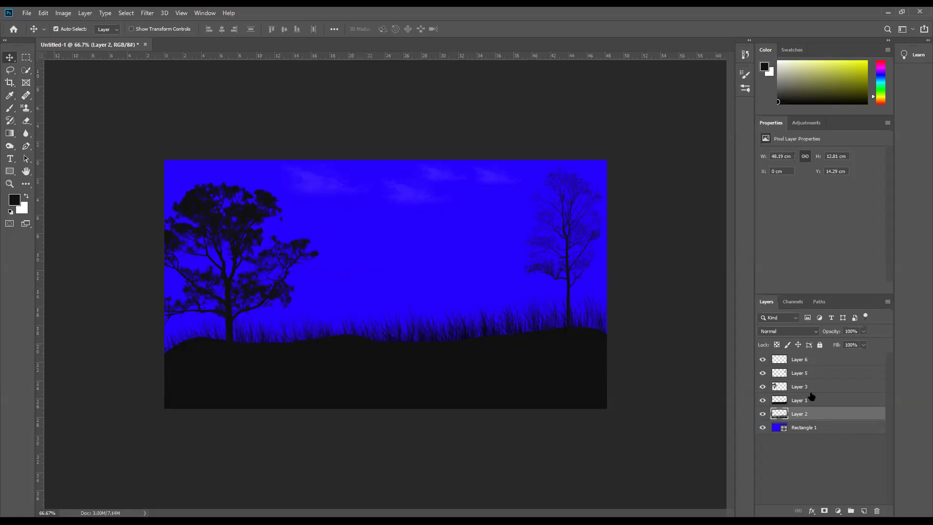
{"action": "left_click_drag", "start_coordinate": [825, 415], "coordinate": [822, 400]}
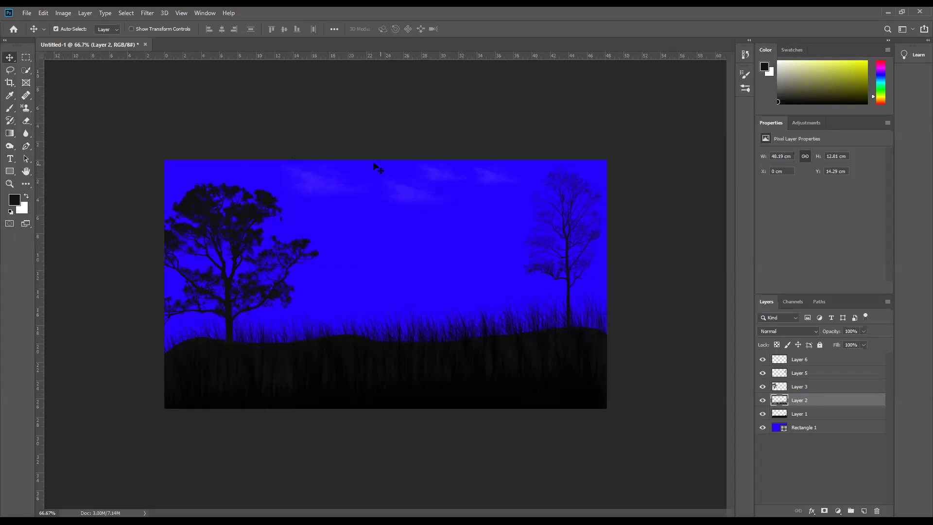
- Select Layer 6 and toggle its visibility off and on to check the clouds
{"action": "left_click", "coordinate": [839, 362]}
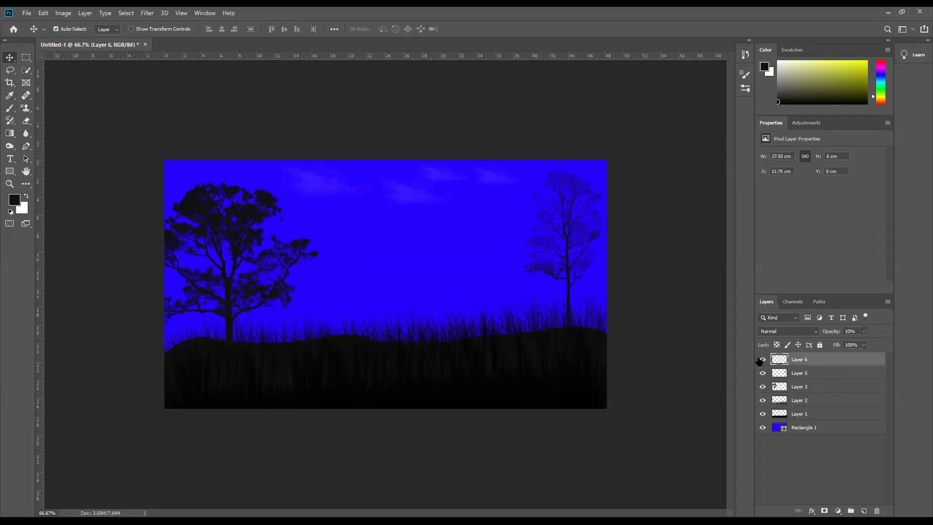
{"action": "left_click", "coordinate": [762, 360]}
{"action": "left_click", "coordinate": [763, 359]}
- Activate the Brush tool with the Lightning Pack 4 - 1 brush from the Free Lightning Photoshop Brushes 4 folder
{"action": "left_click", "coordinate": [9, 109]}
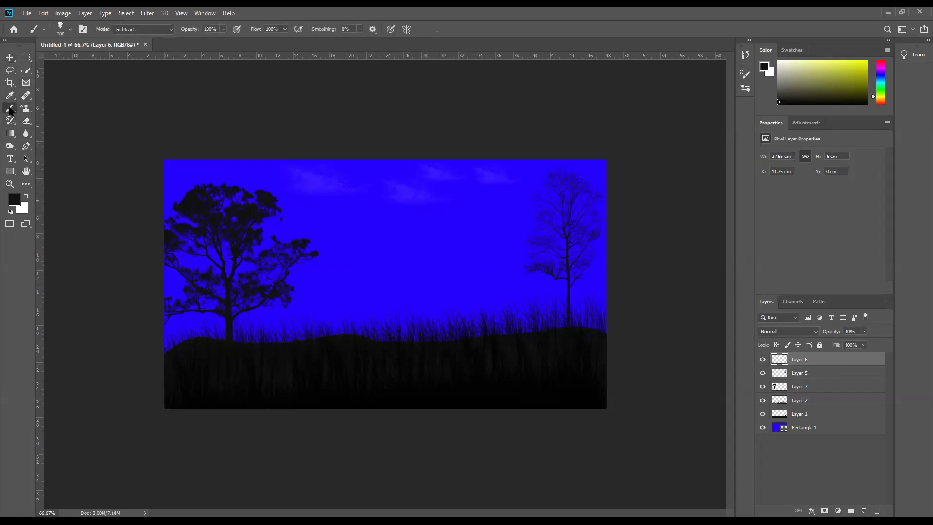
{"action": "right_click", "coordinate": [38, 144]}
{"action": "left_click", "coordinate": [18, 141]}
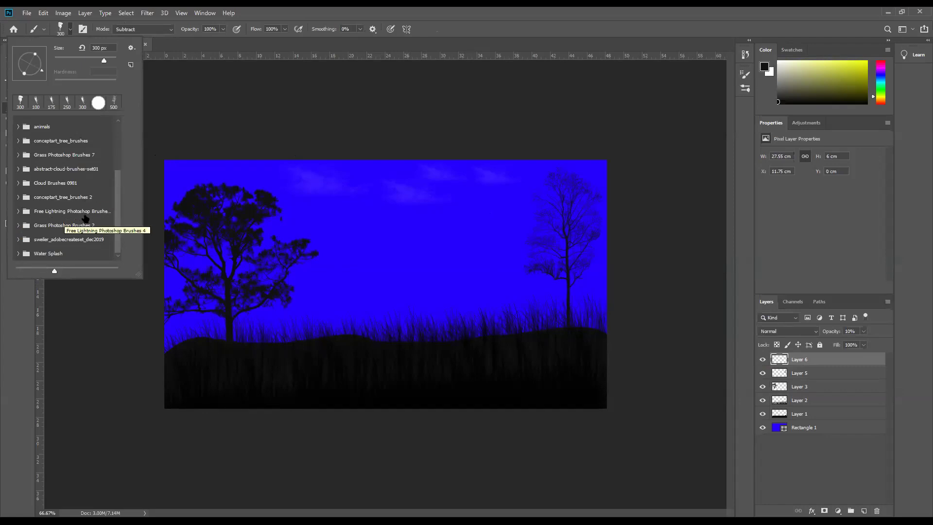
{"action": "left_click", "coordinate": [18, 211]}
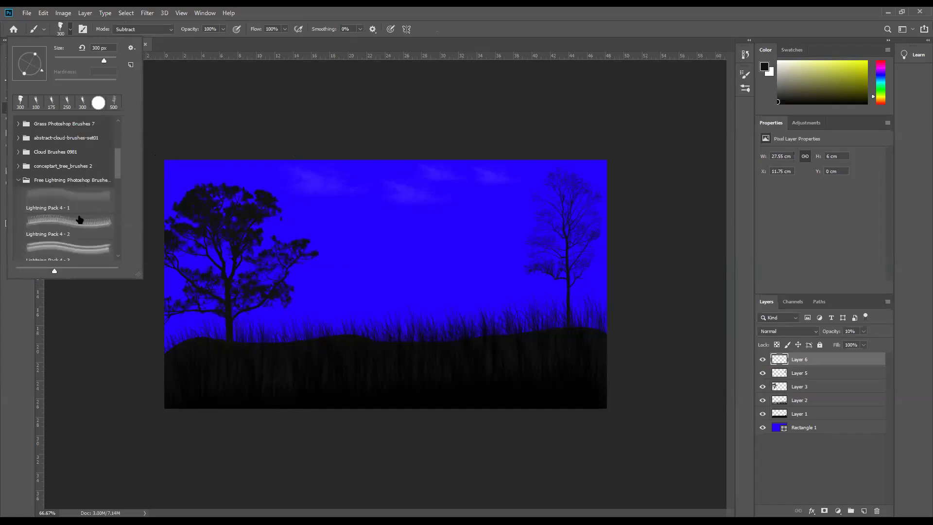
{"action": "scroll", "coordinate": [79, 220], "scroll_direction": "down", "scroll_amount": 1}
{"action": "left_click", "coordinate": [76, 208]}
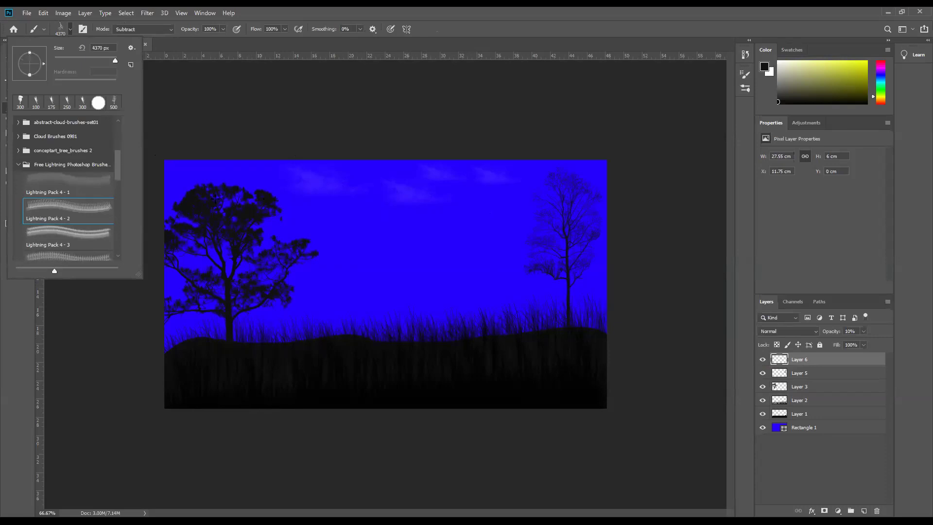
{"action": "left_click", "coordinate": [70, 181]}
- Try a lightning stamp on Layer 6, undo it, and toggle the layer's visibility off and on to check it
{"action": "left_click", "coordinate": [414, 216]}
{"action": "key", "text": "ctrl+z"}
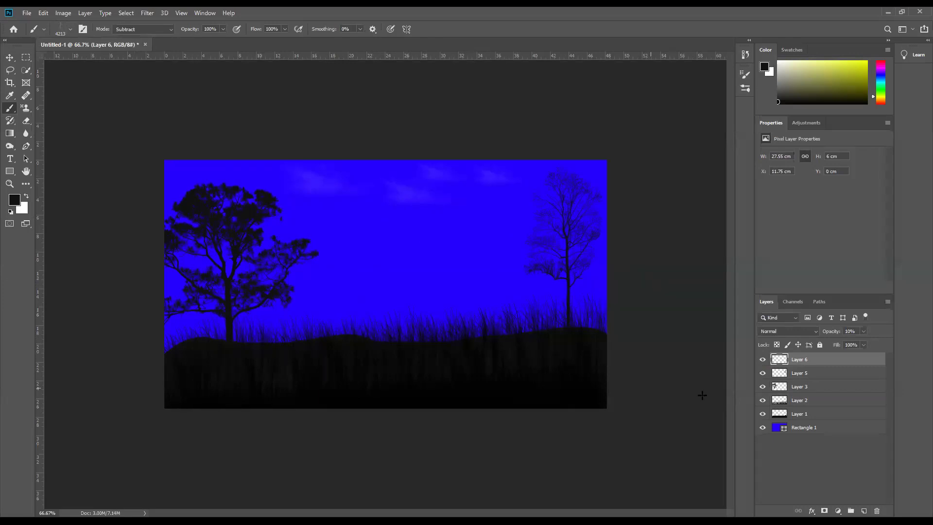
{"action": "left_click", "coordinate": [763, 360]}
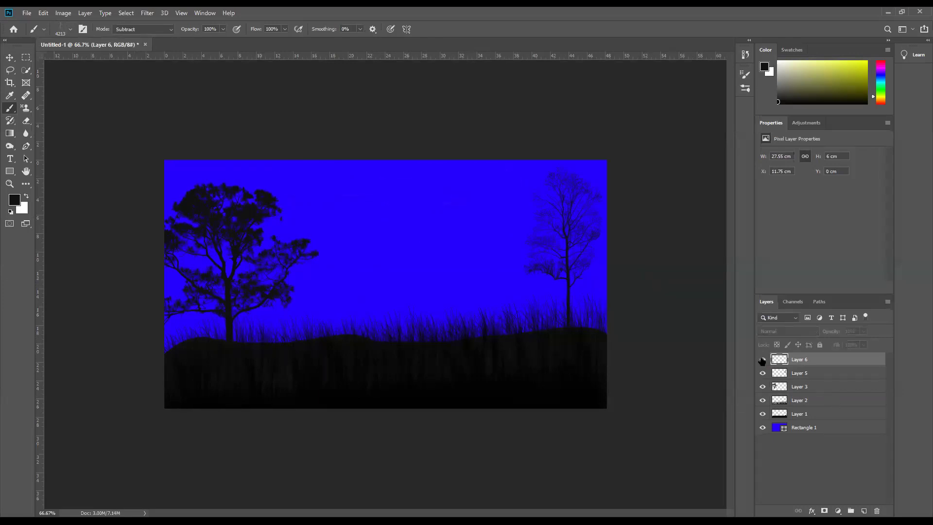
{"action": "left_click", "coordinate": [763, 360]}
- Add a new layer above Layer 6 and swap the foreground and background colors so the lightning brush paints in white
{"action": "key", "text": "ctrl+shift+alt+n"}
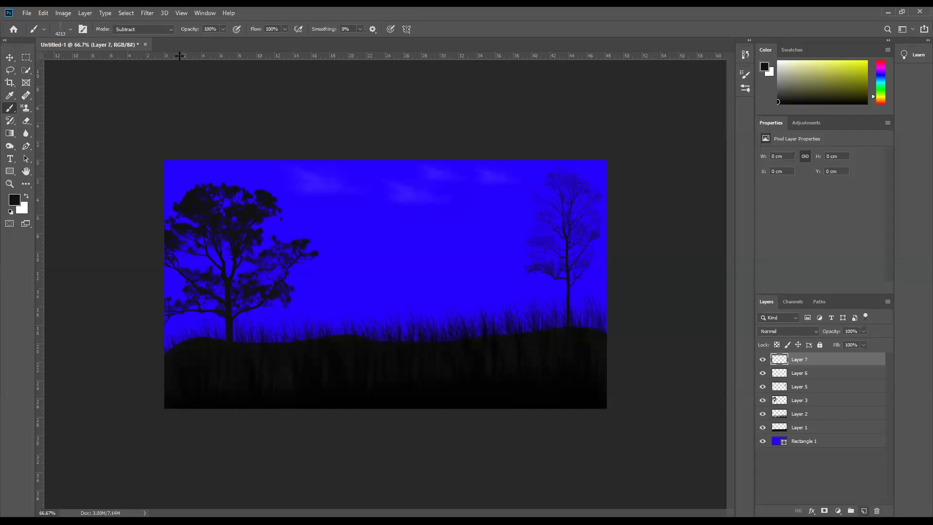
{"action": "left_click", "coordinate": [63, 30]}
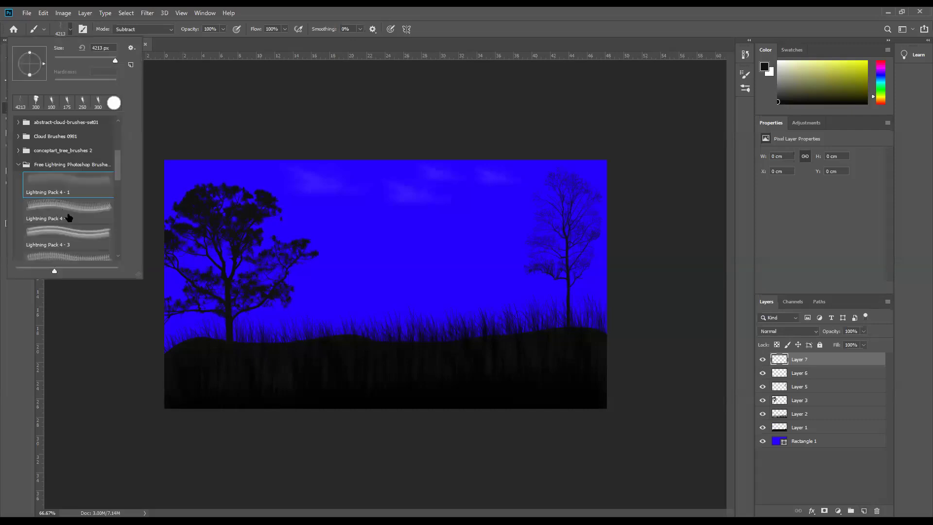
{"action": "left_click", "coordinate": [77, 182]}
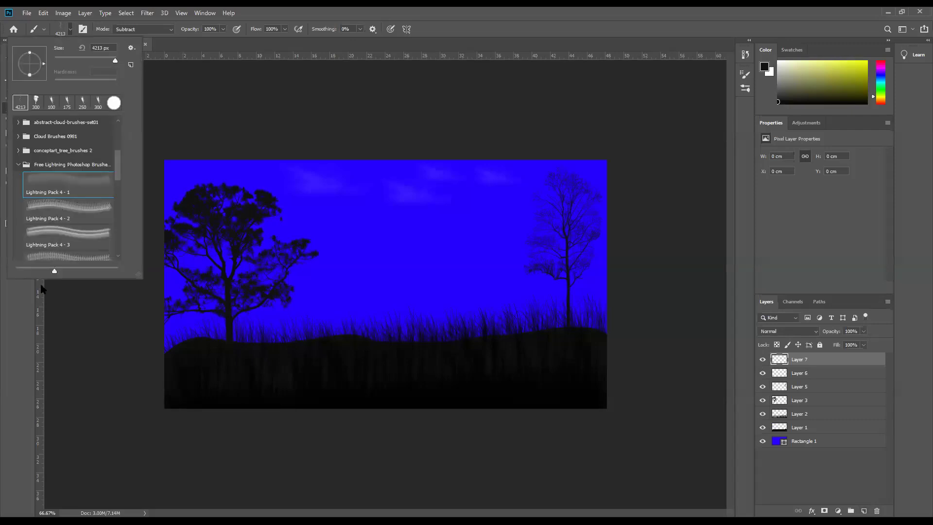
{"action": "left_click", "coordinate": [366, 221]}
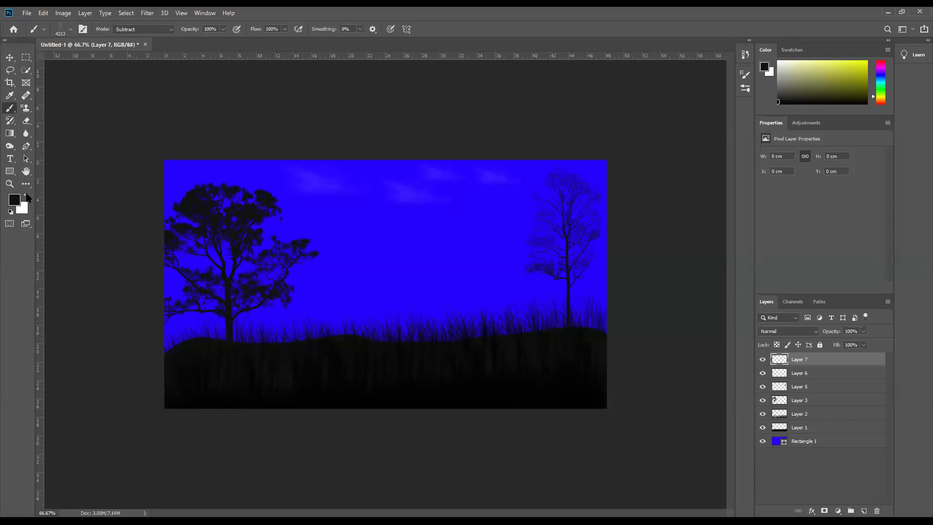
{"action": "left_click", "coordinate": [27, 195]}
- Try full-size white stamps of Lightning Pack 4 - 1 and Lightning Pack 4 - 4 on Layer 7, and undo each
{"action": "left_click", "coordinate": [381, 206]}
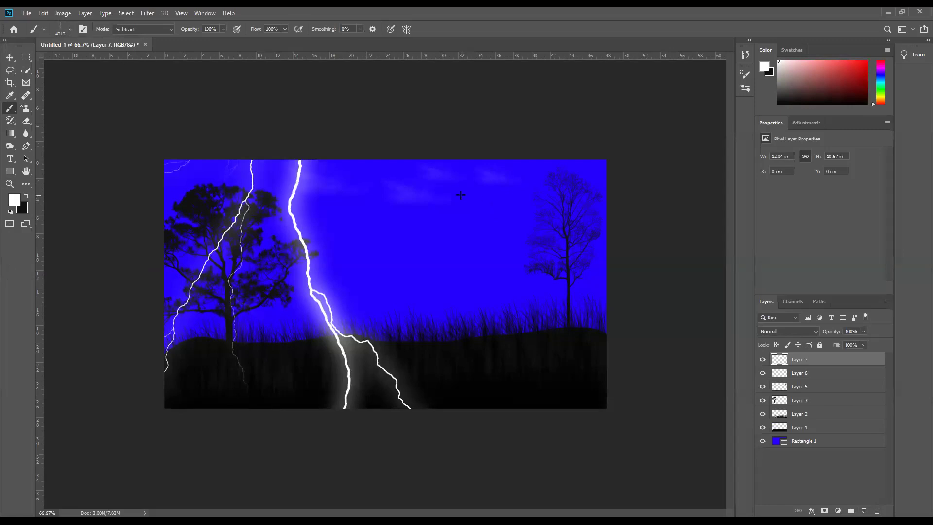
{"action": "key", "text": "ctrl+z"}
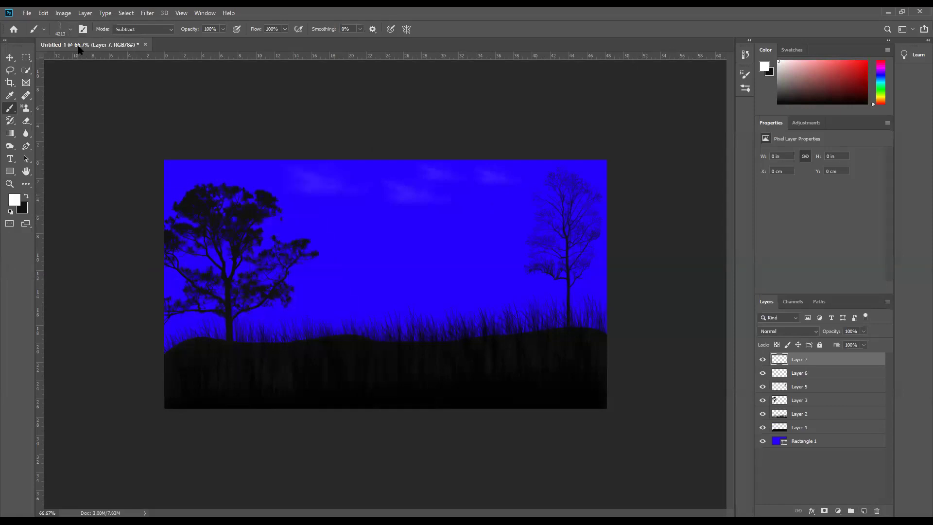
{"action": "left_click", "coordinate": [62, 33]}
{"action": "scroll", "coordinate": [89, 238], "scroll_direction": "down", "scroll_amount": 1}
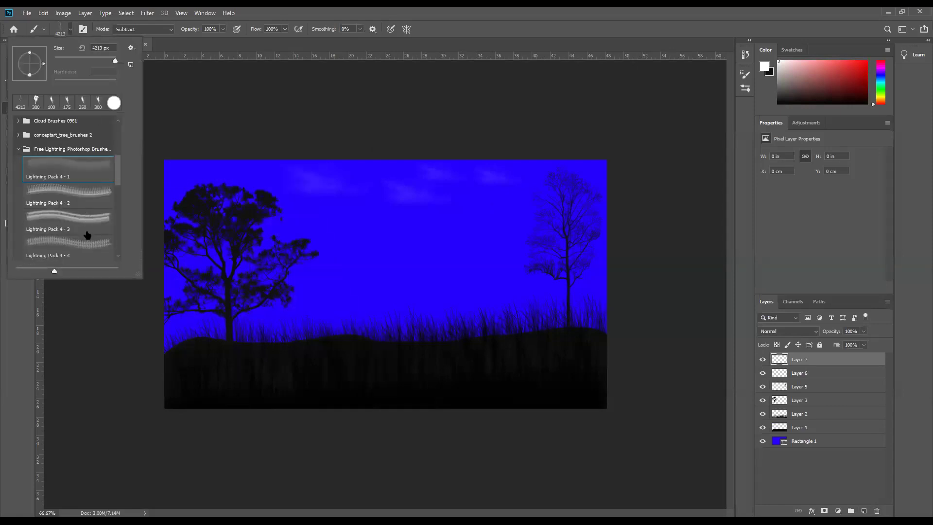
{"action": "scroll", "coordinate": [90, 238], "scroll_direction": "down", "scroll_amount": 1}
{"action": "left_click", "coordinate": [90, 232]}
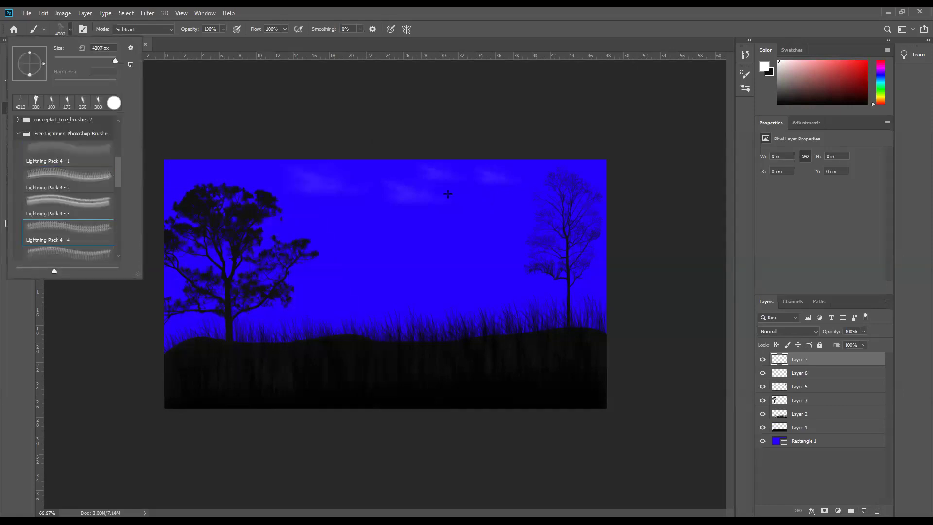
{"action": "left_click", "coordinate": [548, 192]}
{"action": "key", "text": "ctrl+z"}
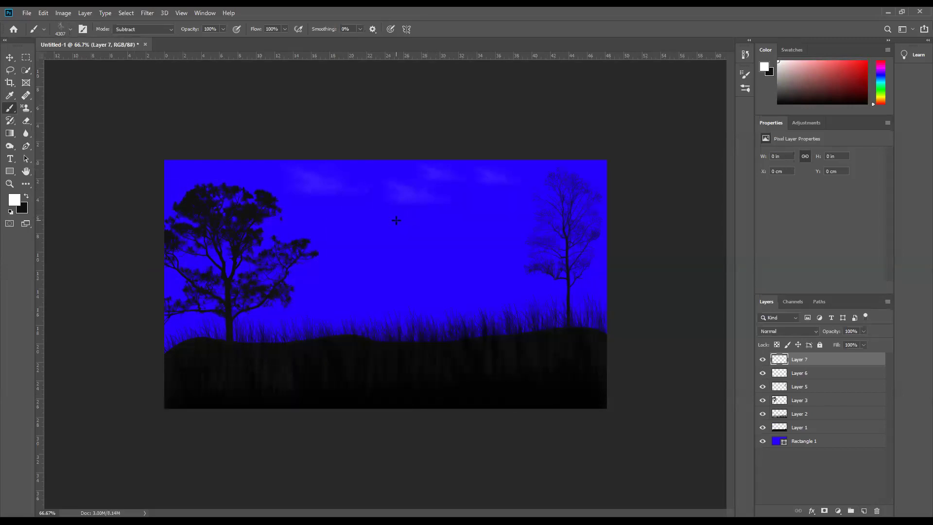
- Reduce the Lightning Pack 4 - 4 brush to 97 px and enlarge it to 500 px over the sky
{"action": "right_click", "coordinate": [393, 209]}
{"action": "left_click", "coordinate": [479, 244]}
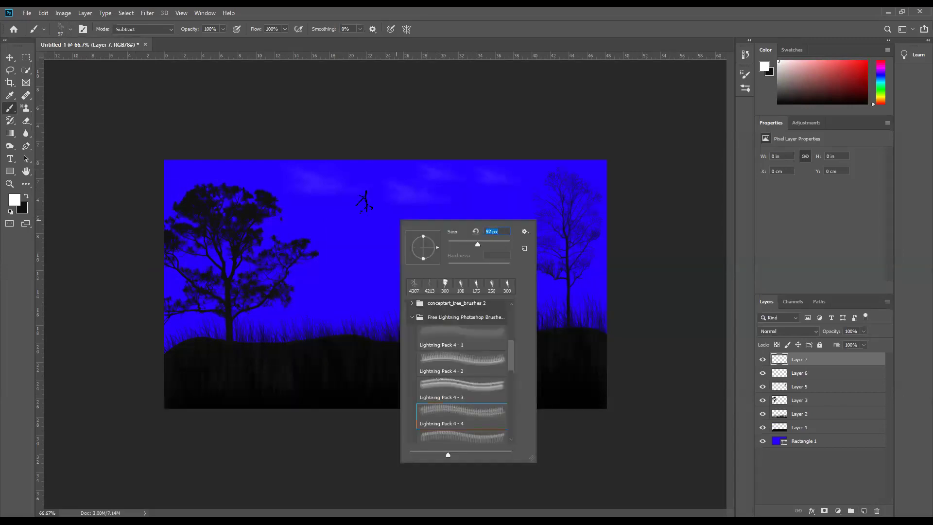
{"action": "left_click", "coordinate": [384, 216]}
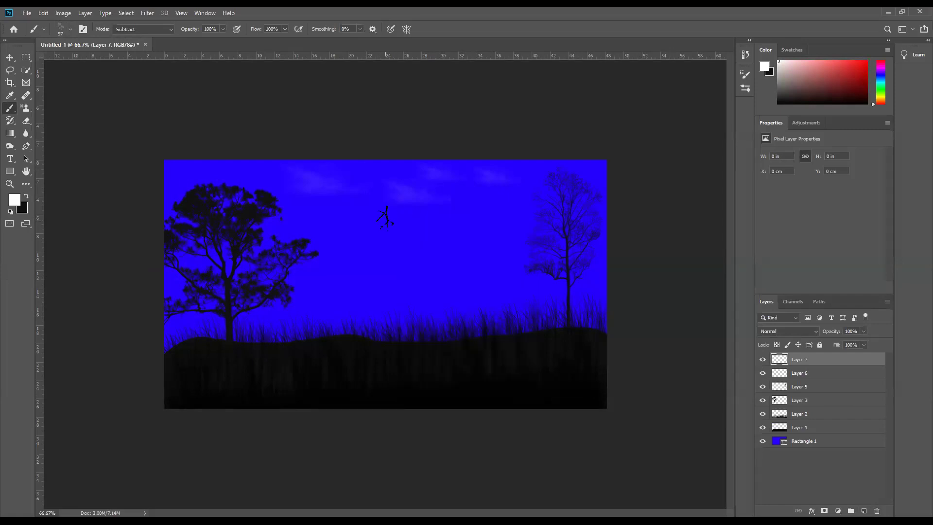
{"action": "key", "text": "bracketright"}
{"action": "key", "text": "bracketright"}
{"action": "key", "text": "bracketright"}
{"action": "key", "text": "bracketright"}
{"action": "key", "text": "bracketright"}
{"action": "key", "text": "bracketright"}
{"action": "key", "text": "bracketright"}
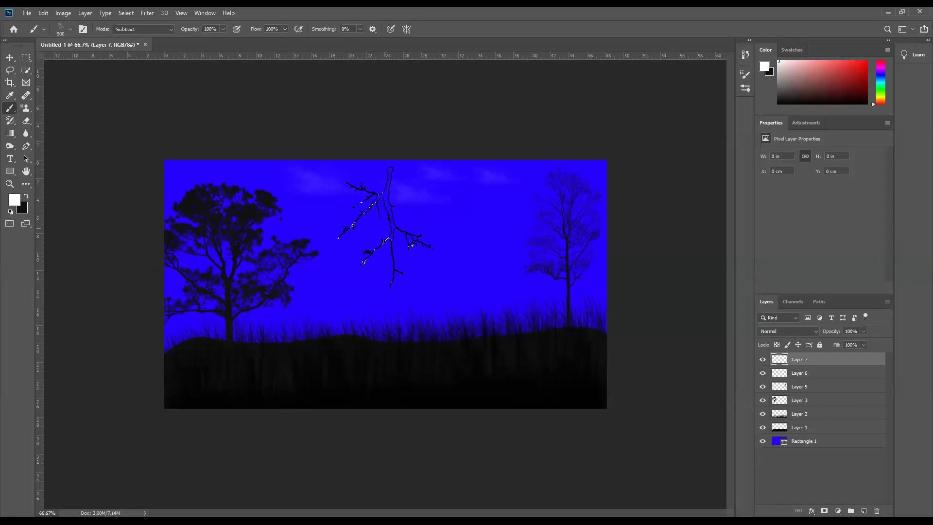
- Switch to the Lightning Pack 4 - 1 brush and reduce its size to 155 px
{"action": "left_click", "coordinate": [60, 26]}
{"action": "left_click", "coordinate": [78, 150]}
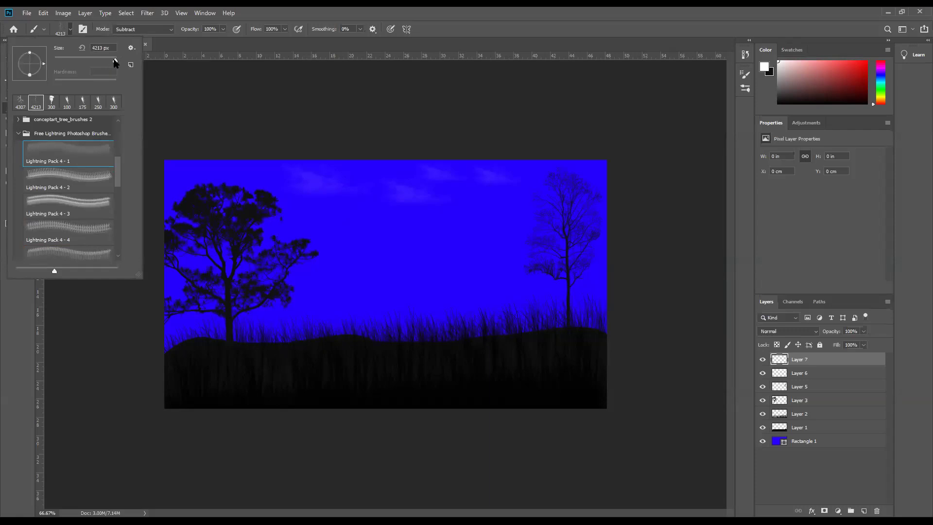
{"action": "left_click_drag", "start_coordinate": [86, 60], "coordinate": [94, 63]}
{"action": "key", "text": "Return"}
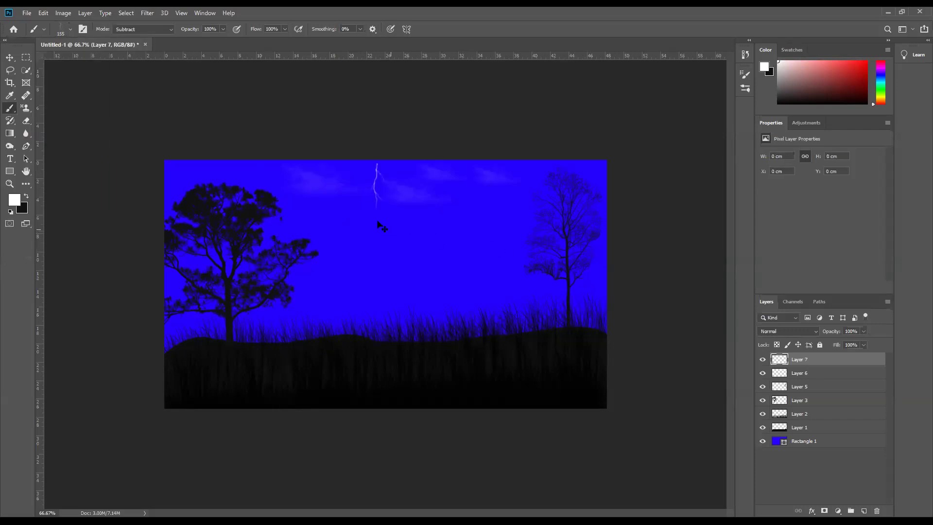
- Enlarge the brush to 300 px, tilt its tip, and stamp a white bolt about 6.1 by 9.7 cm over the large tree
{"action": "key", "text": "bracketright"}
{"action": "key", "text": "bracketright"}
{"action": "key", "text": "bracketright"}
{"action": "key", "text": "bracketright"}
{"action": "right_click", "coordinate": [360, 208]}
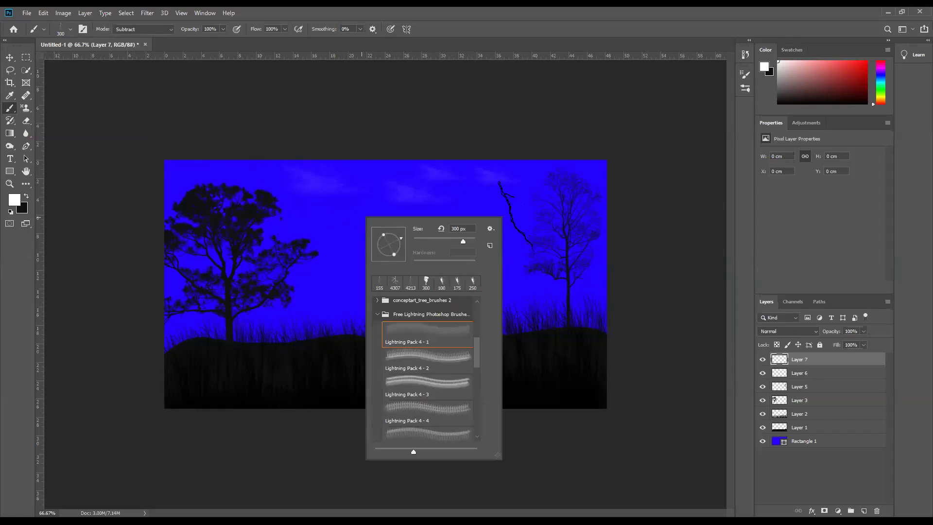
{"action": "left_click", "coordinate": [263, 199]}
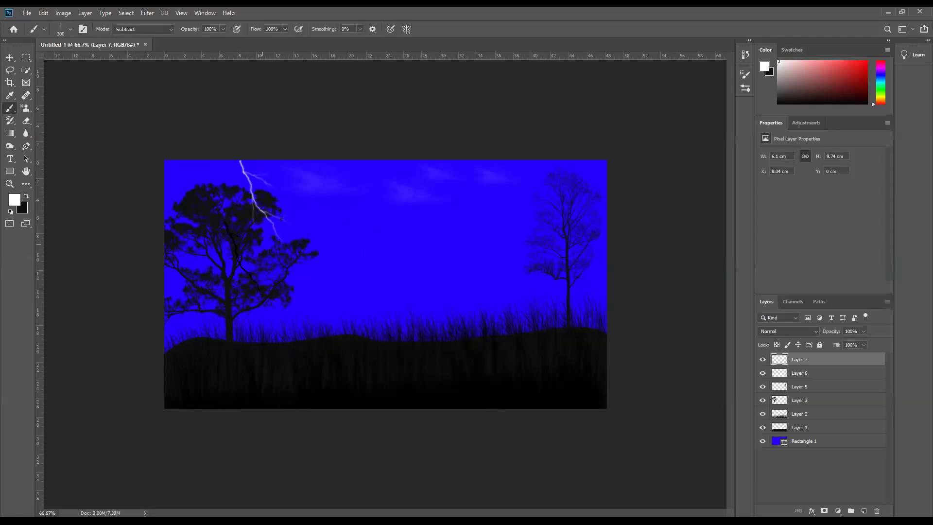
- Move the lightning on Layer 7 beneath Layer 3 and set its opacity to 37%
{"action": "left_click_drag", "start_coordinate": [840, 364], "coordinate": [842, 404]}
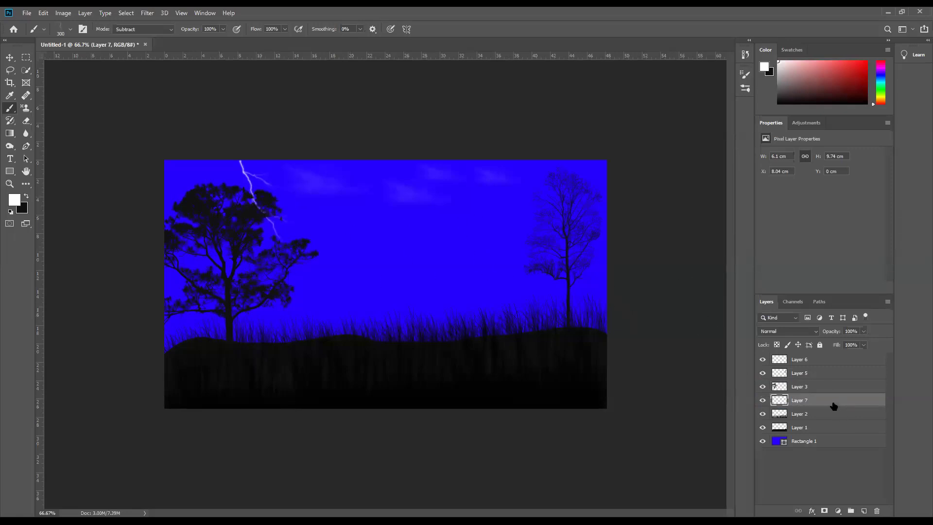
{"action": "left_click", "coordinate": [864, 331]}
{"action": "left_click_drag", "start_coordinate": [863, 344], "coordinate": [836, 343]}
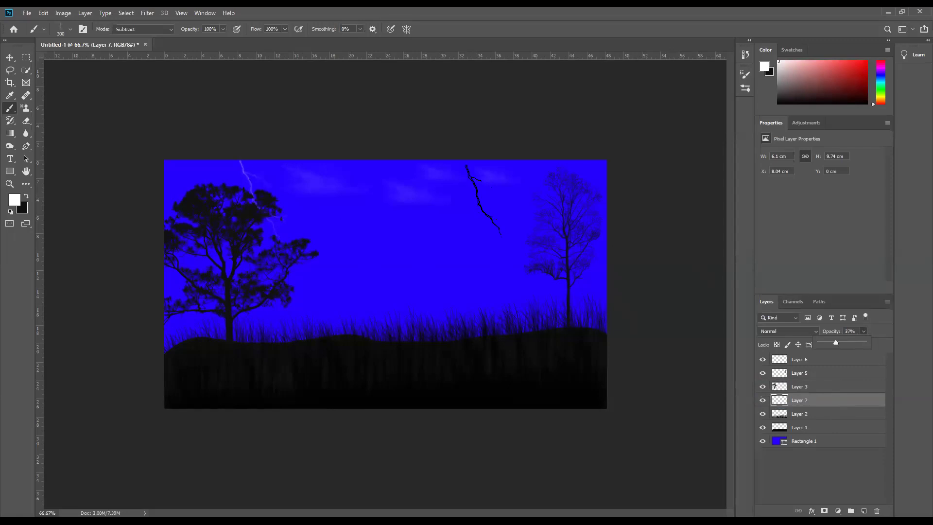
- Switch to the Lightning Pack 4 - 2 brush, undo a trial stamp on Layer 7, and reduce the brush size to 88 px
{"action": "left_click", "coordinate": [62, 32]}
{"action": "left_click", "coordinate": [68, 175]}
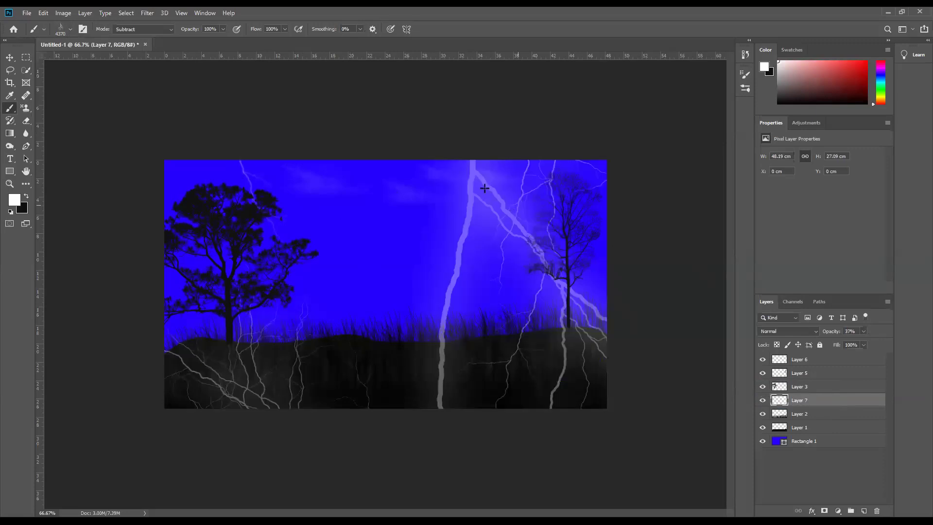
{"action": "key", "text": "ctrl+z"}
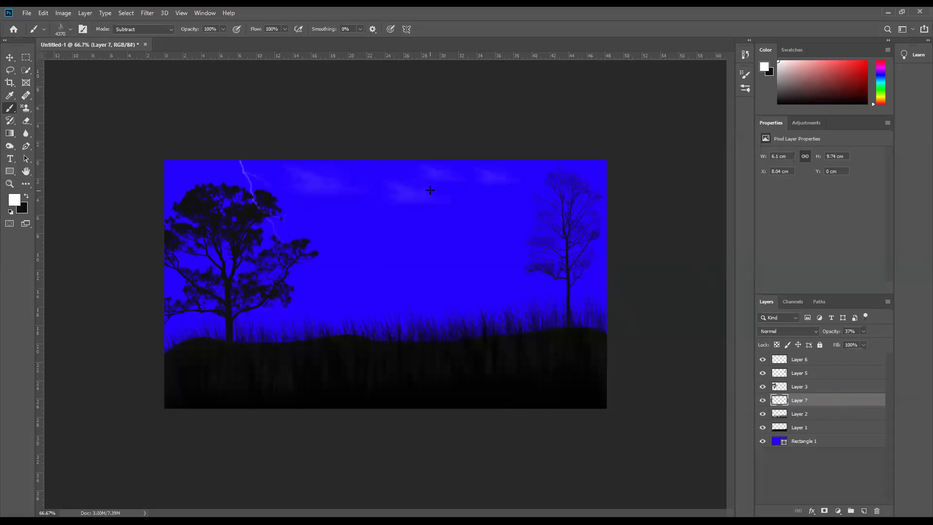
{"action": "right_click", "coordinate": [430, 190]}
{"action": "left_click_drag", "start_coordinate": [536, 215], "coordinate": [509, 214]}
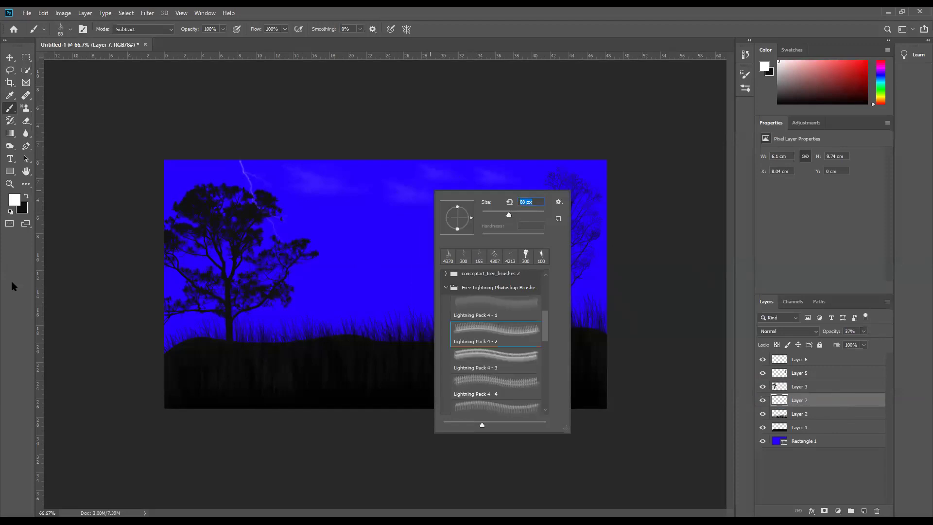
{"action": "key", "text": "Return"}
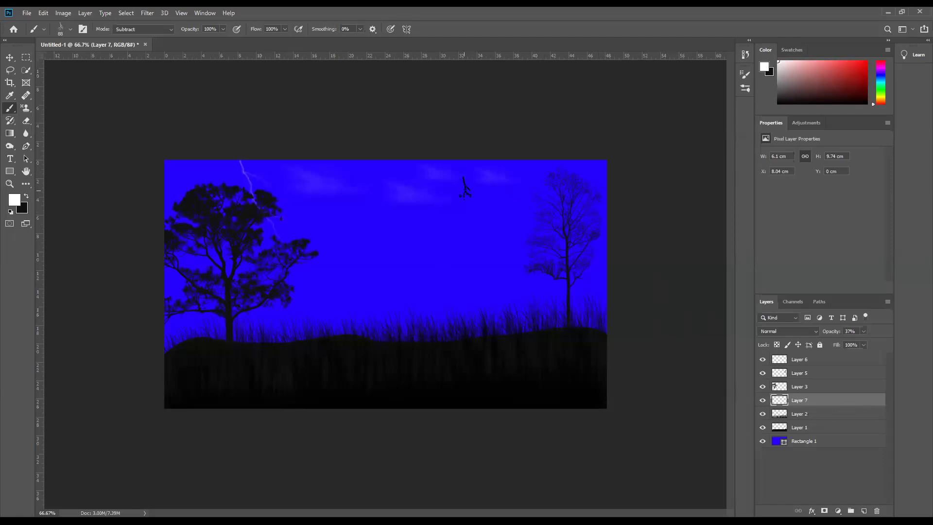
- Enlarge the lightning brush to 400 px and stamp a branching bolt on Layer 7 in the sky beside the smaller tree
{"action": "key", "text": "bracketright"}
{"action": "key", "text": "bracketright"}
{"action": "key", "text": "bracketright"}
{"action": "key", "text": "bracketright"}
{"action": "key", "text": "bracketright"}
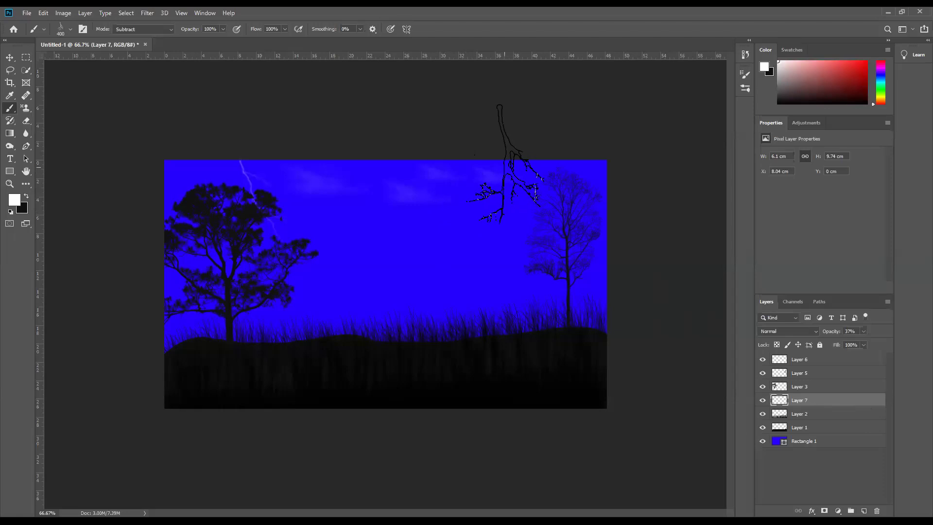
{"action": "left_click", "coordinate": [505, 164]}
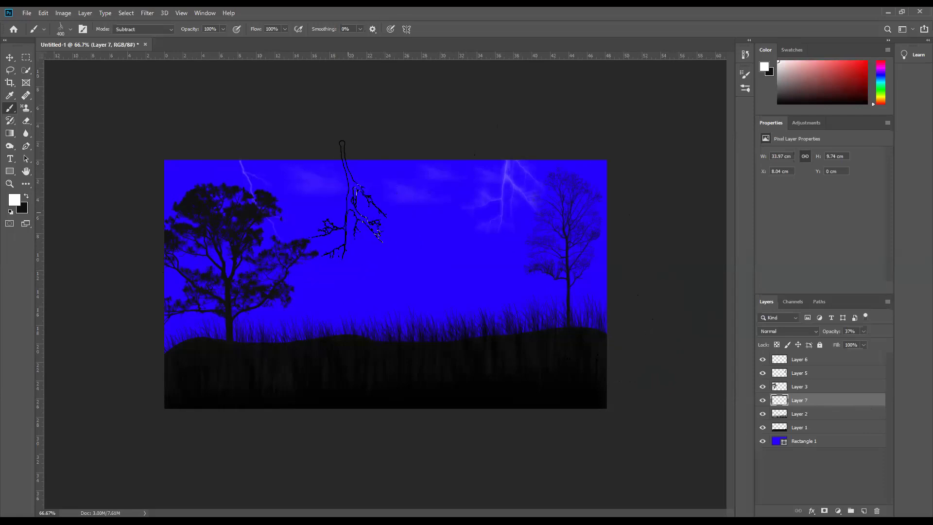
- Add a new layer above Layer 6 and expand the 30_flying_birds_by_idealhut brush set
{"action": "left_click", "coordinate": [841, 360]}
{"action": "key", "text": "ctrl+shift+alt+n"}
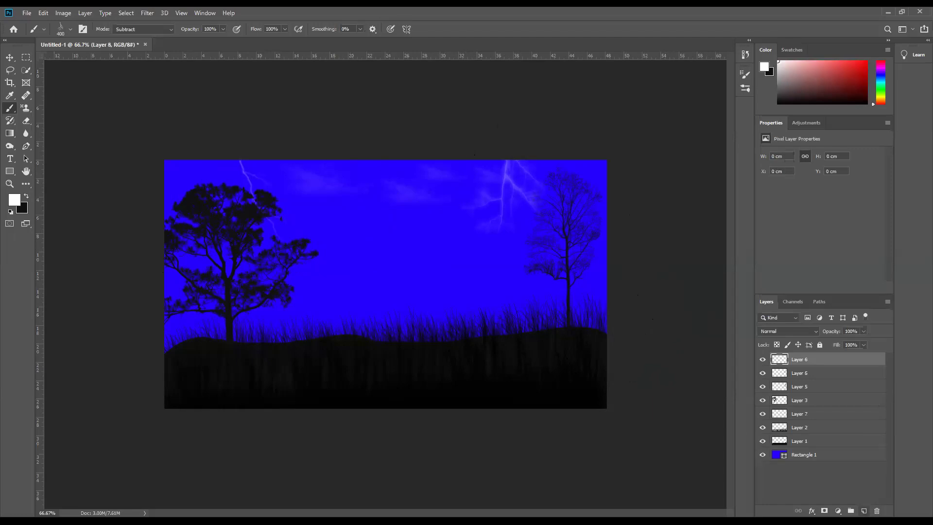
{"action": "left_click", "coordinate": [65, 28]}
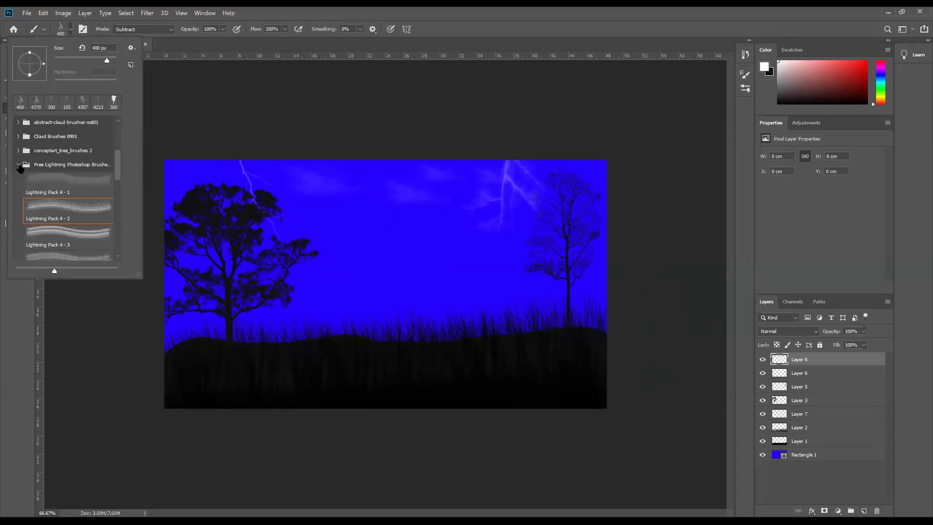
{"action": "left_click", "coordinate": [18, 169]}
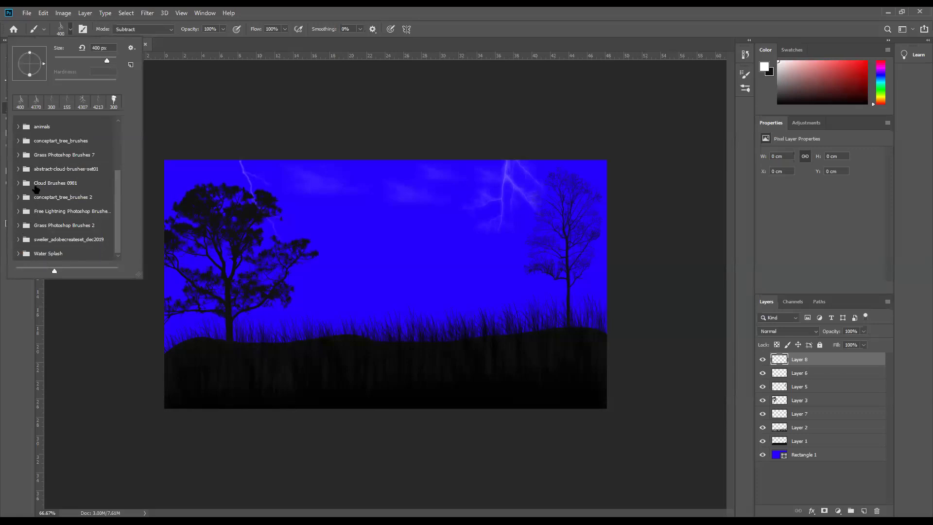
{"action": "scroll", "coordinate": [38, 159], "scroll_direction": "up", "scroll_amount": 2}
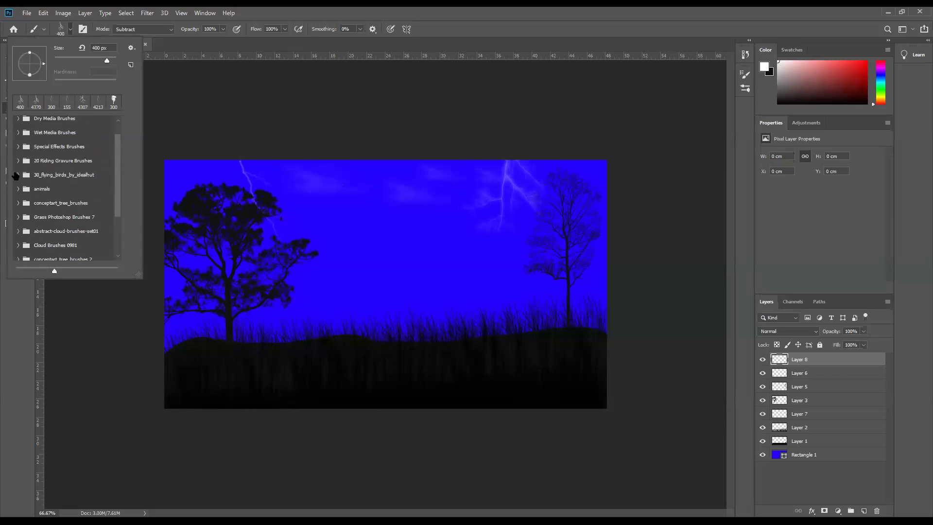
{"action": "left_click", "coordinate": [18, 161]}
{"action": "left_click", "coordinate": [18, 161]}
{"action": "left_click", "coordinate": [19, 175]}
{"action": "scroll", "coordinate": [94, 201], "scroll_direction": "down", "scroll_amount": 2}
- Preview the flying bird brushes up to Sampled Brush 9 as outlines over the sky
{"action": "left_click", "coordinate": [84, 203]}
{"action": "left_click", "coordinate": [83, 231]}
{"action": "scroll", "coordinate": [61, 224], "scroll_direction": "down", "scroll_amount": 2}
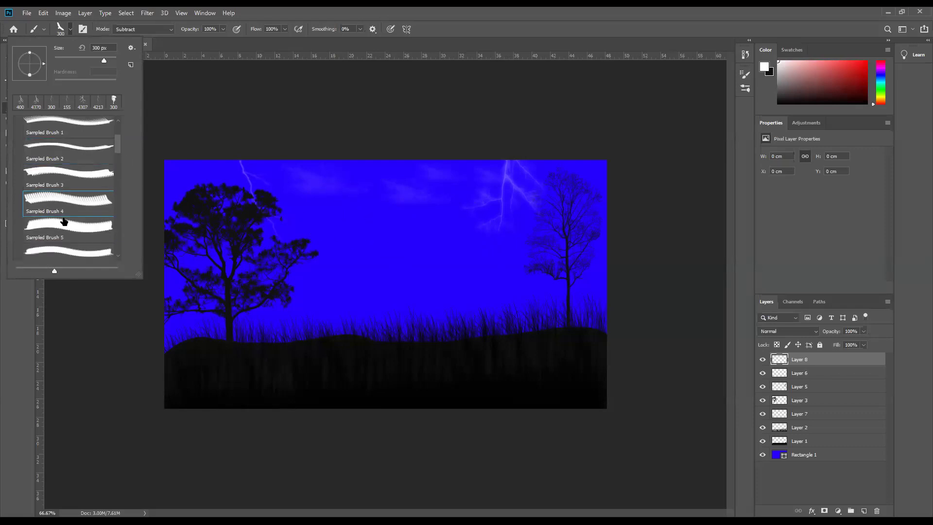
{"action": "left_click", "coordinate": [57, 212]}
{"action": "left_click", "coordinate": [70, 226]}
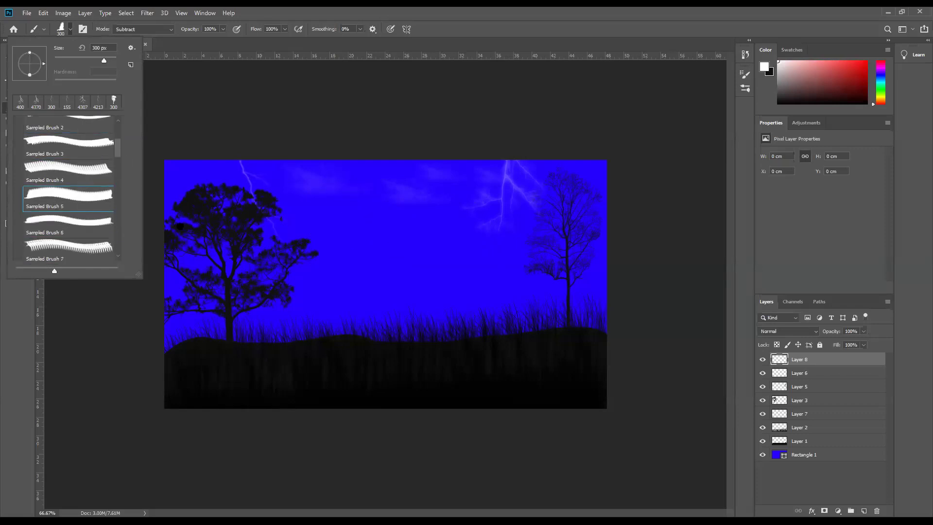
{"action": "scroll", "coordinate": [83, 174], "scroll_direction": "down", "scroll_amount": 2}
{"action": "left_click", "coordinate": [102, 223]}
{"action": "scroll", "coordinate": [82, 201], "scroll_direction": "down", "scroll_amount": 2}
{"action": "left_click", "coordinate": [80, 210]}
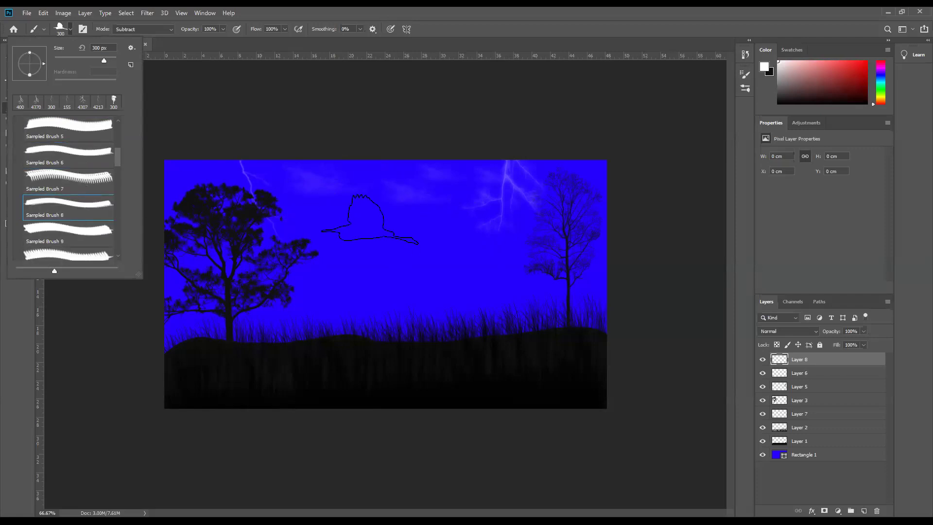
{"action": "scroll", "coordinate": [79, 191], "scroll_direction": "down", "scroll_amount": 1}
{"action": "left_click", "coordinate": [85, 208]}
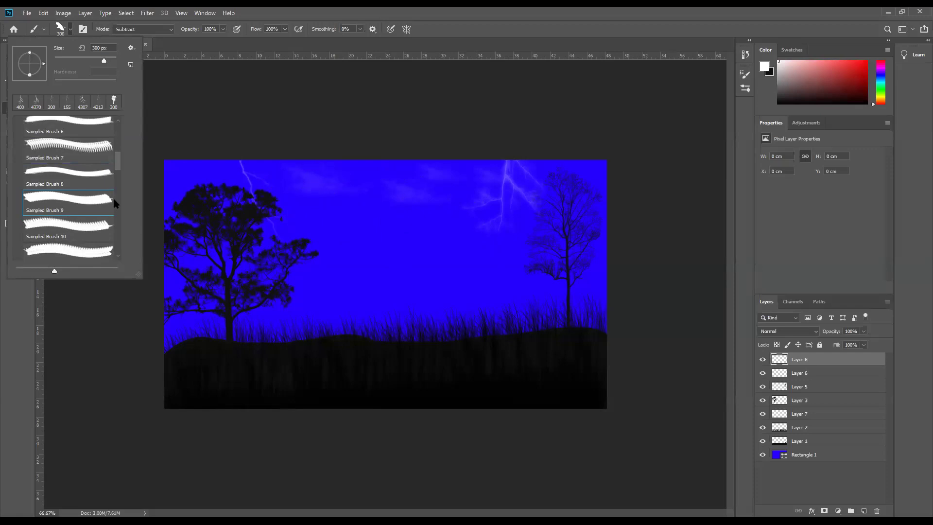
- Try Sampled Brush 12 at 300 px by stamping a white bird about 10.6 by 3.5 cm in the sky, and undo it
{"action": "scroll", "coordinate": [79, 209], "scroll_direction": "down", "scroll_amount": 2}
{"action": "left_click", "coordinate": [79, 215]}
{"action": "scroll", "coordinate": [52, 206], "scroll_direction": "down", "scroll_amount": 2}
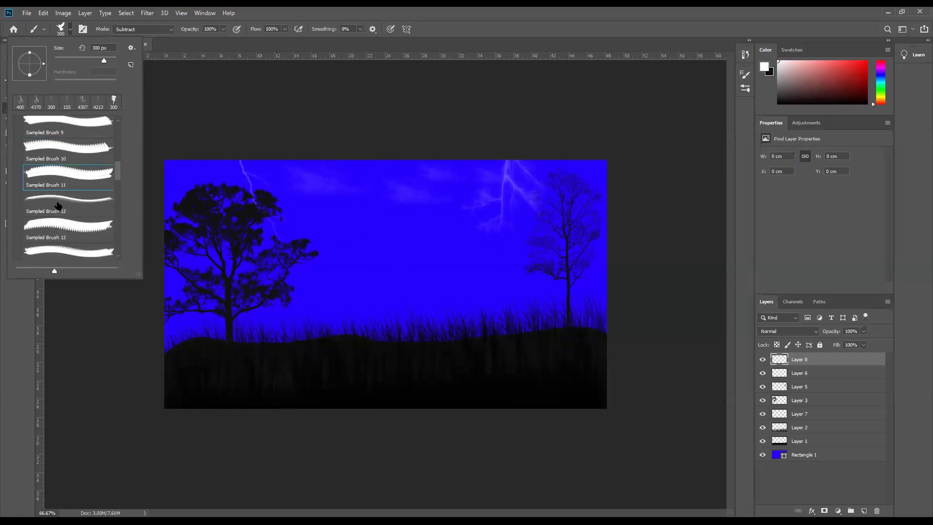
{"action": "left_click", "coordinate": [78, 202]}
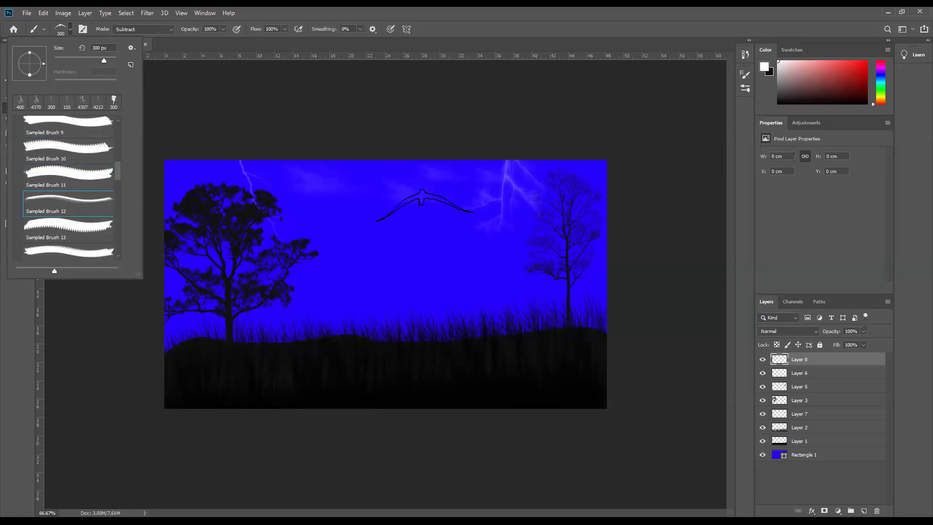
{"action": "left_click", "coordinate": [424, 205]}
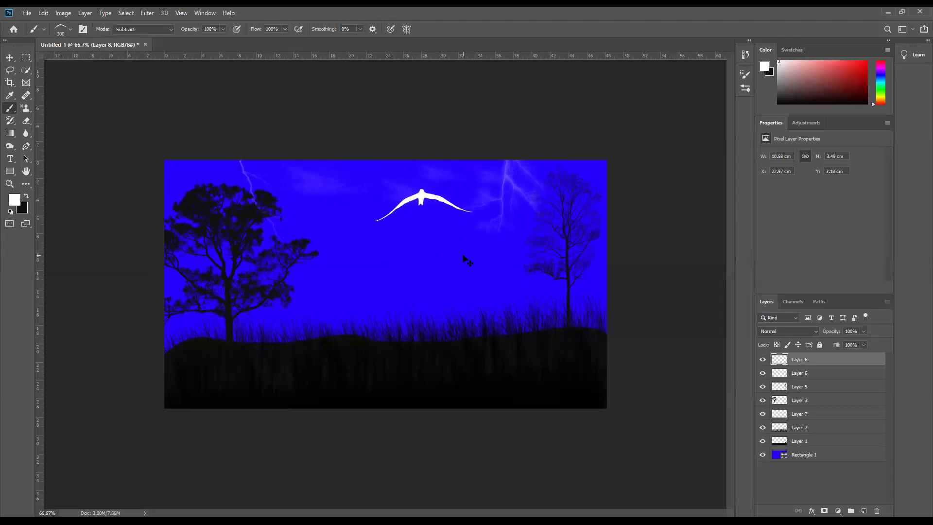
{"action": "key", "text": "ctrl+z"}
- Try Sampled Brush 14 at 299 px by stamping a white bird about 10.6 by 7.5 cm in the sky, and undo it
{"action": "left_click", "coordinate": [63, 32]}
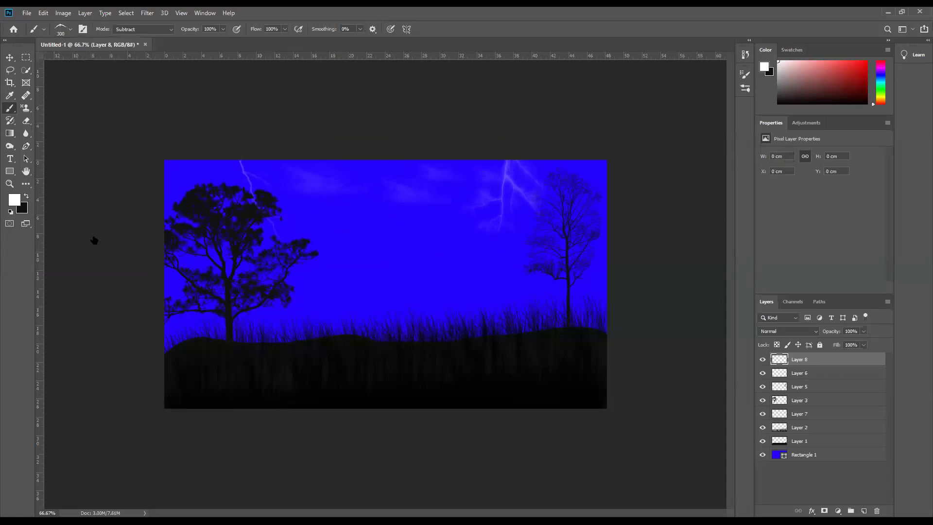
{"action": "scroll", "coordinate": [78, 214], "scroll_direction": "down", "scroll_amount": 1}
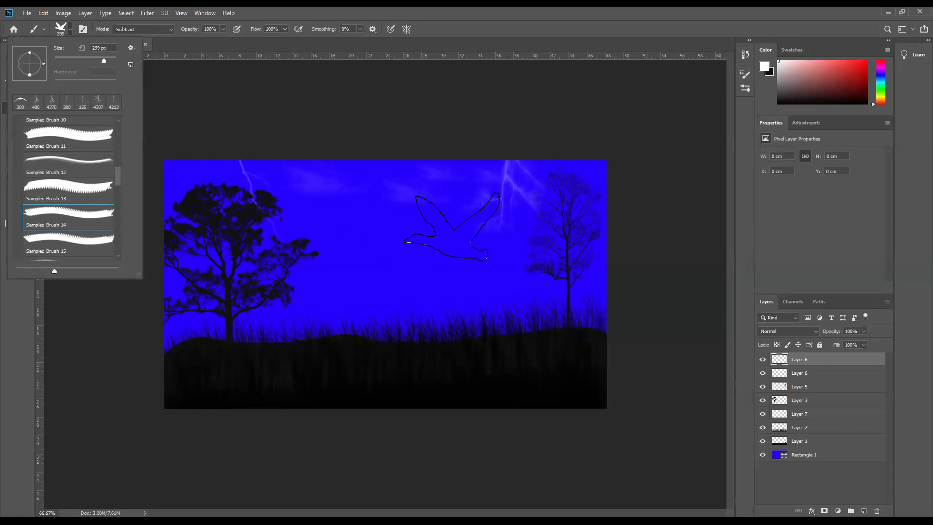
{"action": "left_click", "coordinate": [406, 210]}
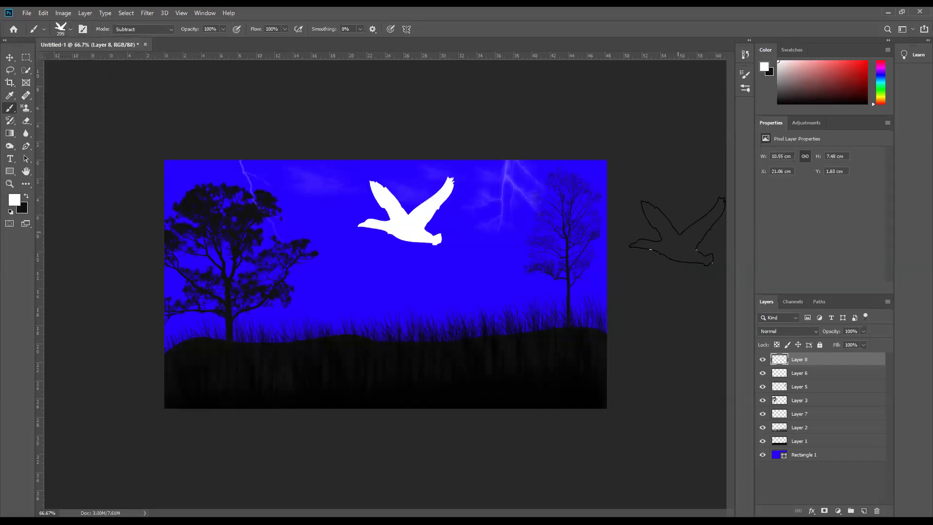
{"action": "key", "text": "ctrl+z"}
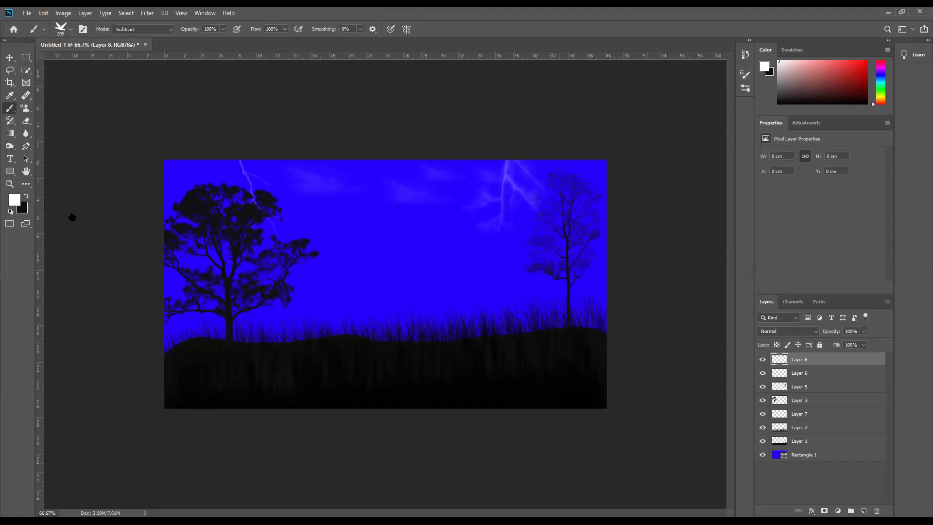
- Examine the remaining brushes in the flying birds set for a suitable bird shape
{"action": "right_click", "coordinate": [72, 217]}
{"action": "scroll", "coordinate": [71, 215], "scroll_direction": "down", "scroll_amount": 3}
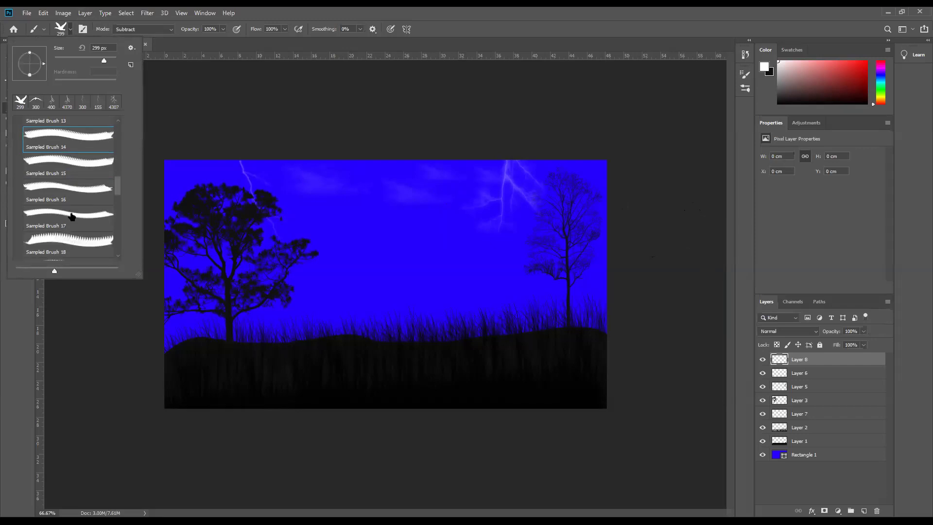
{"action": "scroll", "coordinate": [72, 216], "scroll_direction": "down", "scroll_amount": 2}
{"action": "scroll", "coordinate": [72, 217], "scroll_direction": "down", "scroll_amount": 4}
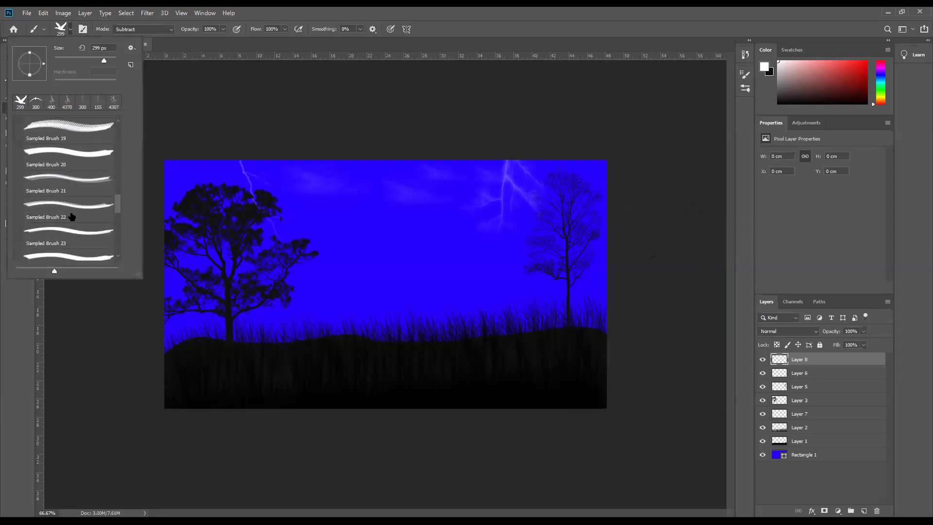
{"action": "scroll", "coordinate": [72, 217], "scroll_direction": "up", "scroll_amount": 3}
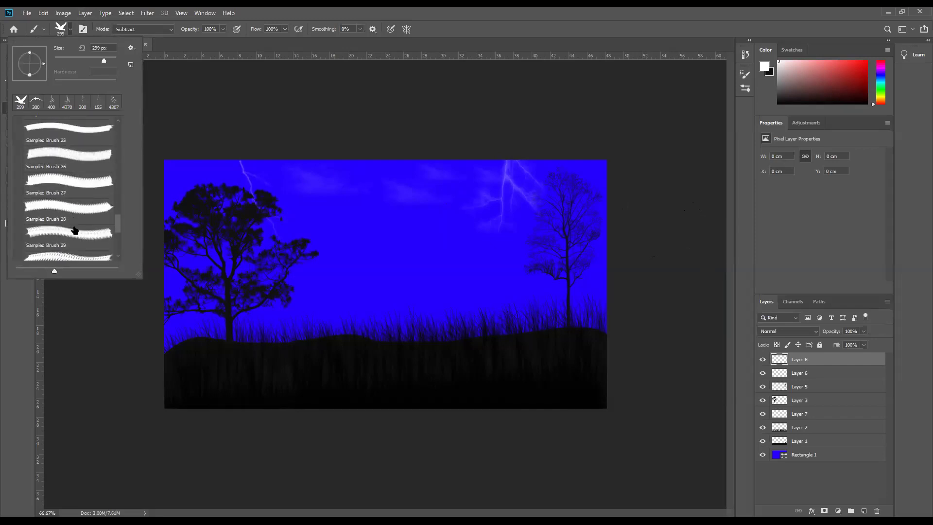
{"action": "scroll", "coordinate": [77, 215], "scroll_direction": "up", "scroll_amount": 8}
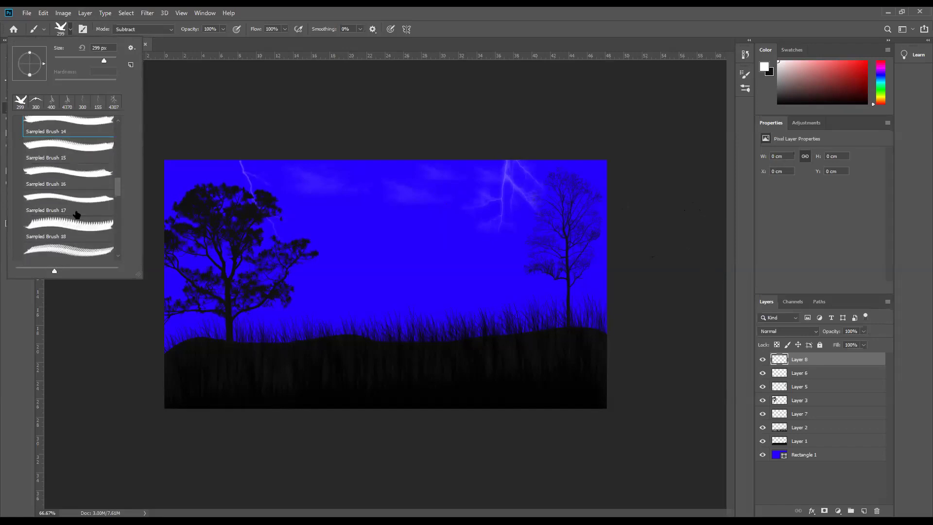
{"action": "scroll", "coordinate": [77, 214], "scroll_direction": "up", "scroll_amount": 10}
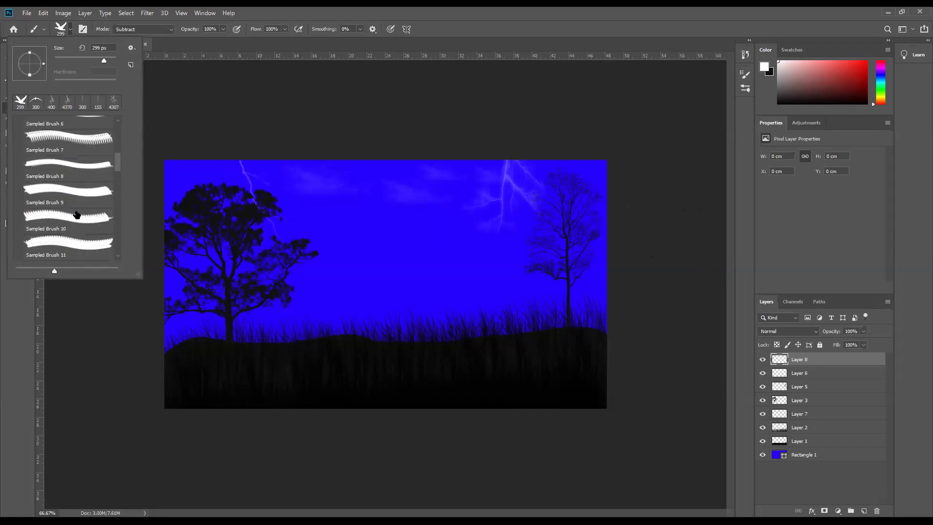
{"action": "scroll", "coordinate": [77, 215], "scroll_direction": "up", "scroll_amount": 2}
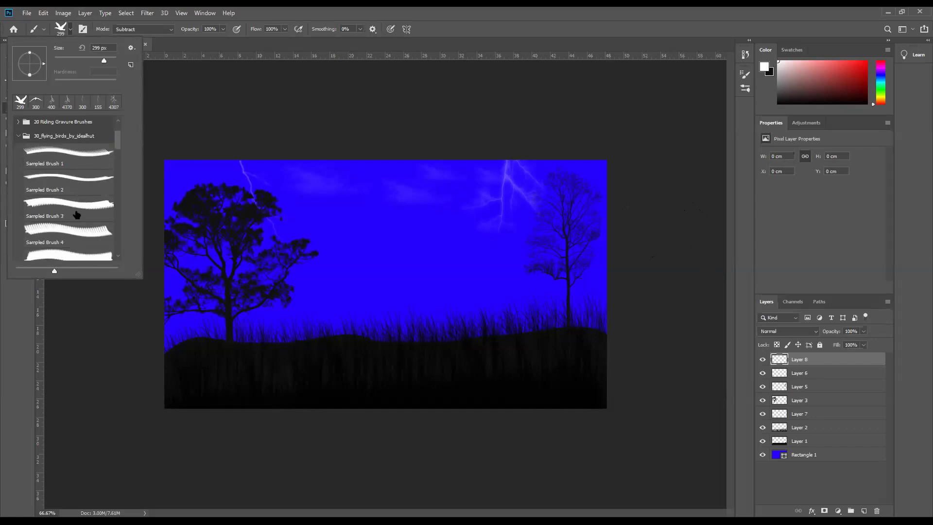
- Compare Sampled Brushes 1 to 3, stamp a trial white bird with Sampled Brush 3 at 300 px, and undo it
{"action": "left_click", "coordinate": [93, 154]}
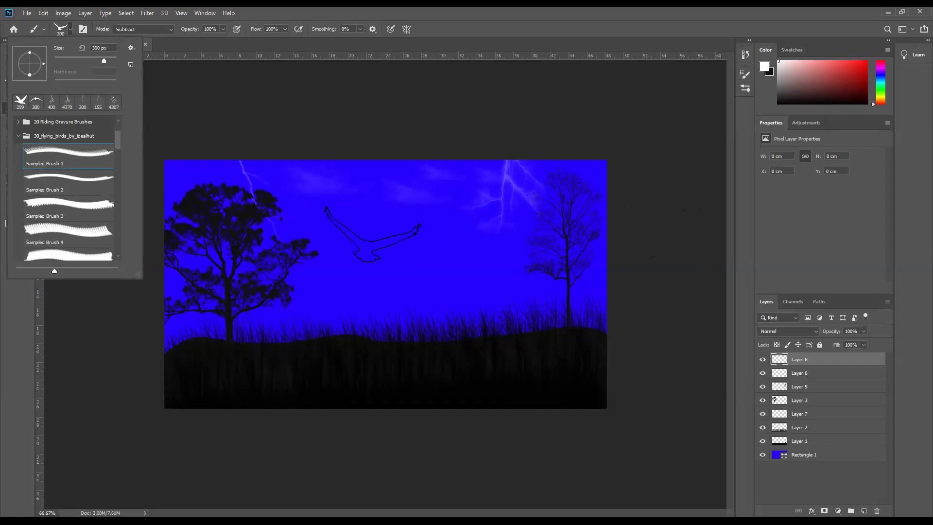
{"action": "left_click", "coordinate": [82, 177]}
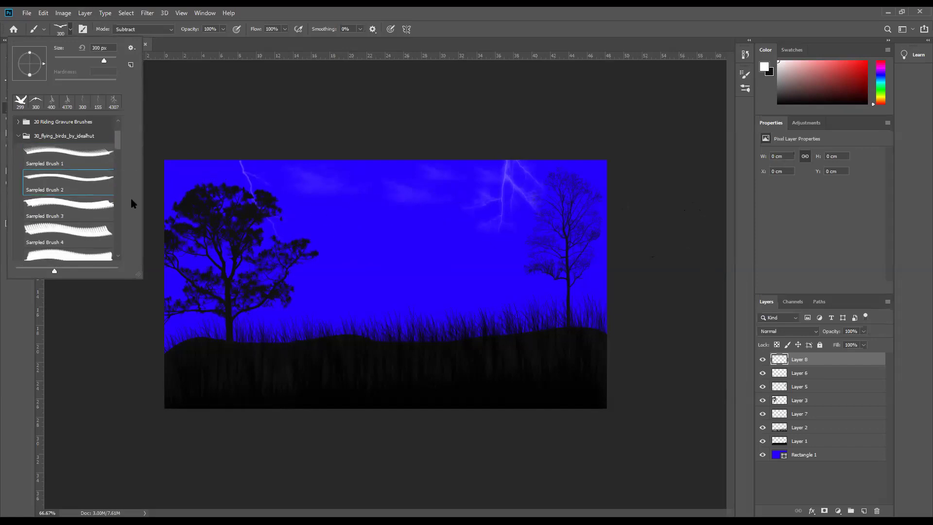
{"action": "left_click", "coordinate": [82, 205]}
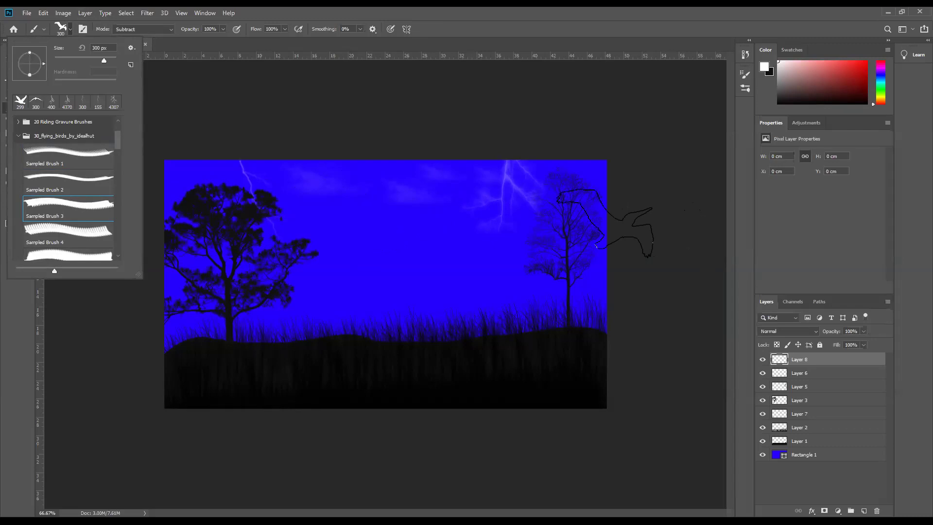
{"action": "left_click", "coordinate": [385, 208]}
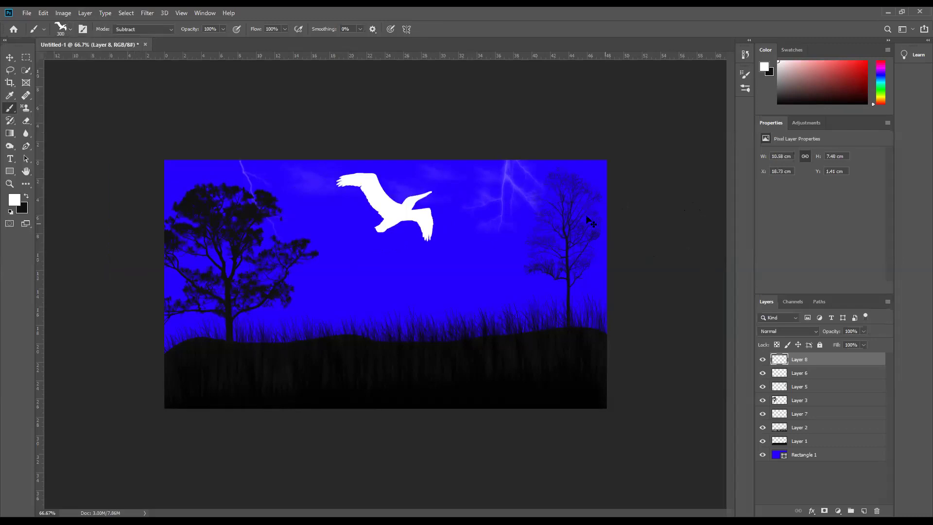
{"action": "key", "text": "ctrl+z"}
- Choose Sampled Brush 6 at 300 px and stamp a white bird about 10.6 by 6.4 cm in the sky between the trees
{"action": "right_click", "coordinate": [94, 220]}
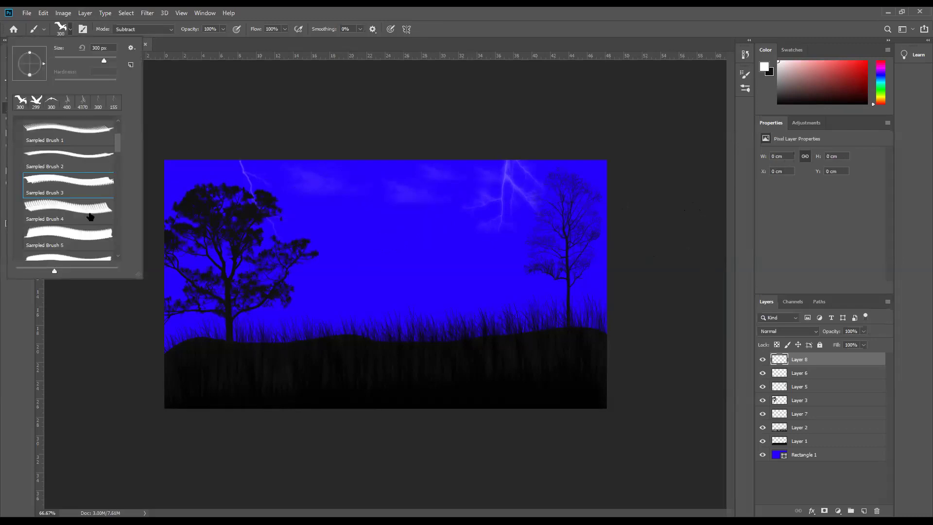
{"action": "left_click", "coordinate": [50, 200]}
{"action": "scroll", "coordinate": [38, 190], "scroll_direction": "down", "scroll_amount": 2}
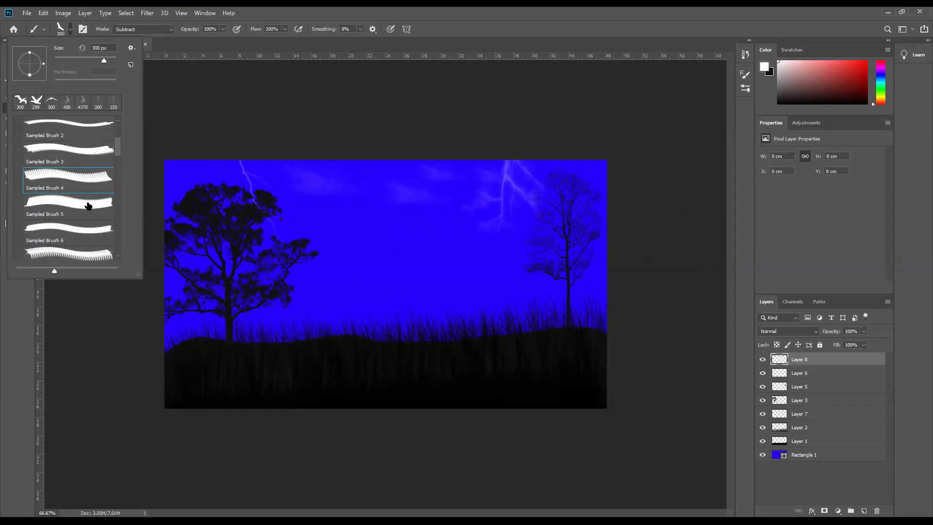
{"action": "left_click", "coordinate": [84, 188]}
{"action": "left_click", "coordinate": [86, 200]}
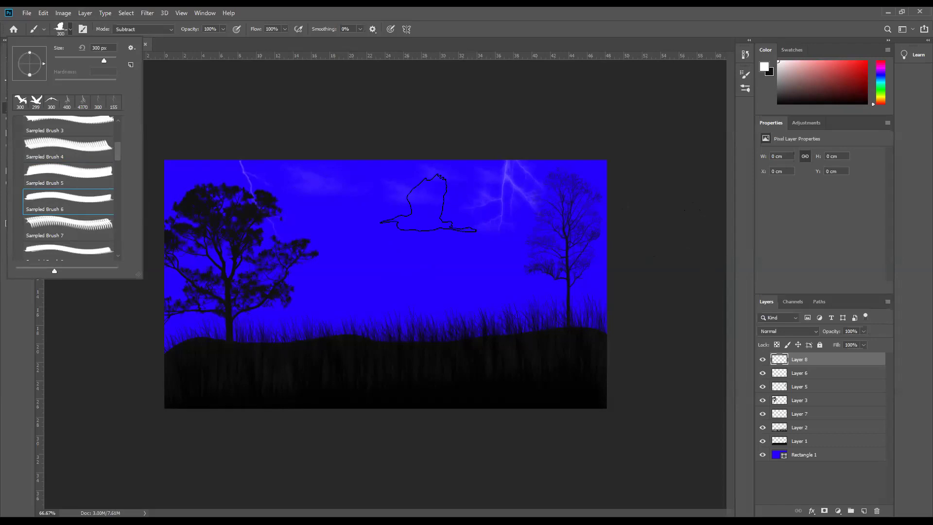
{"action": "left_click", "coordinate": [632, 200]}
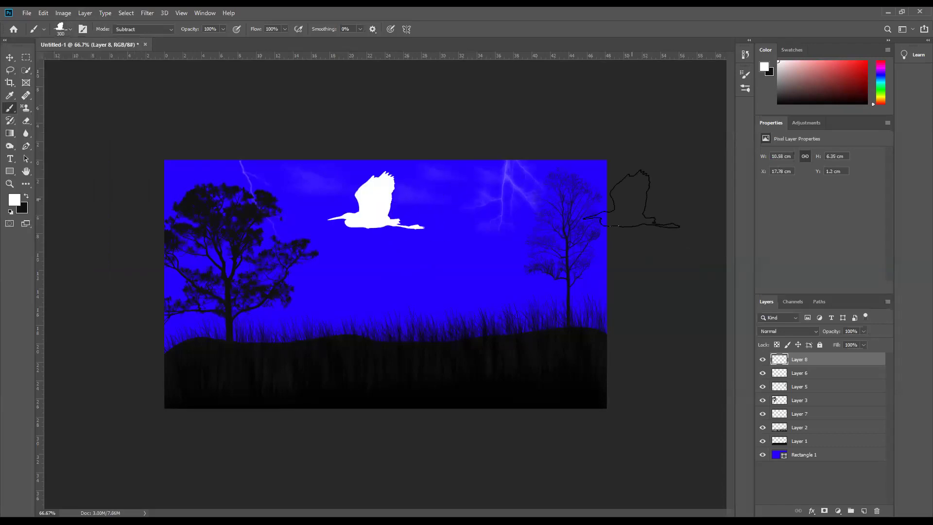
- Undo the 300 px white bird, try stamping it again at nearby spots between the trees, and undo that too
{"action": "key", "text": "ctrl+z"}
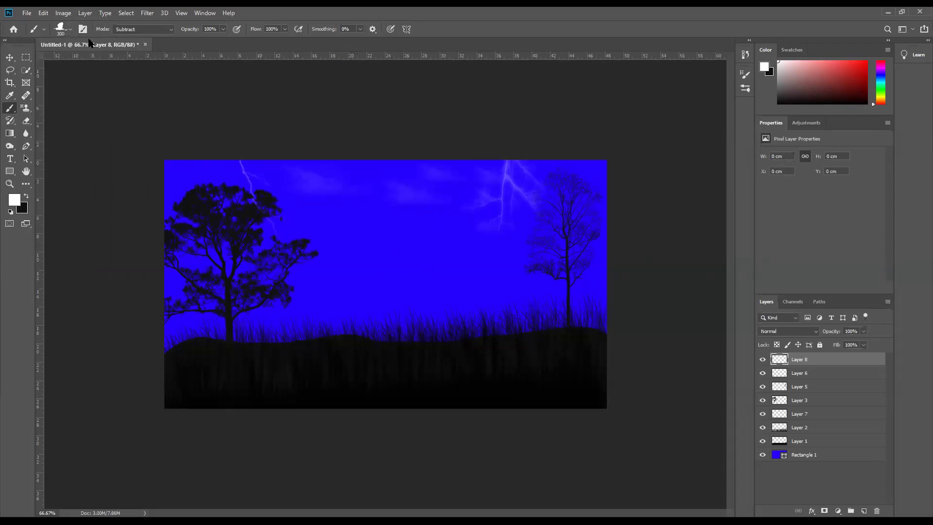
{"action": "left_click", "coordinate": [58, 30]}
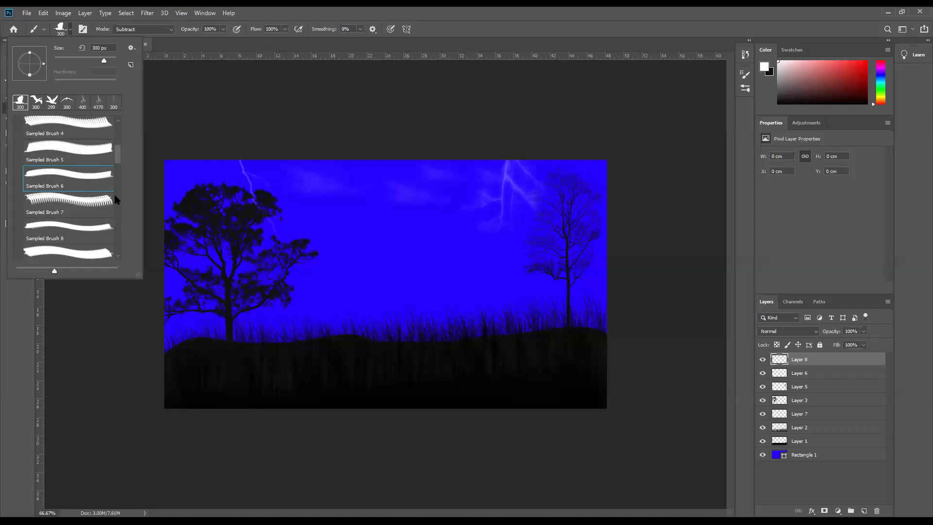
{"action": "left_click", "coordinate": [389, 204]}
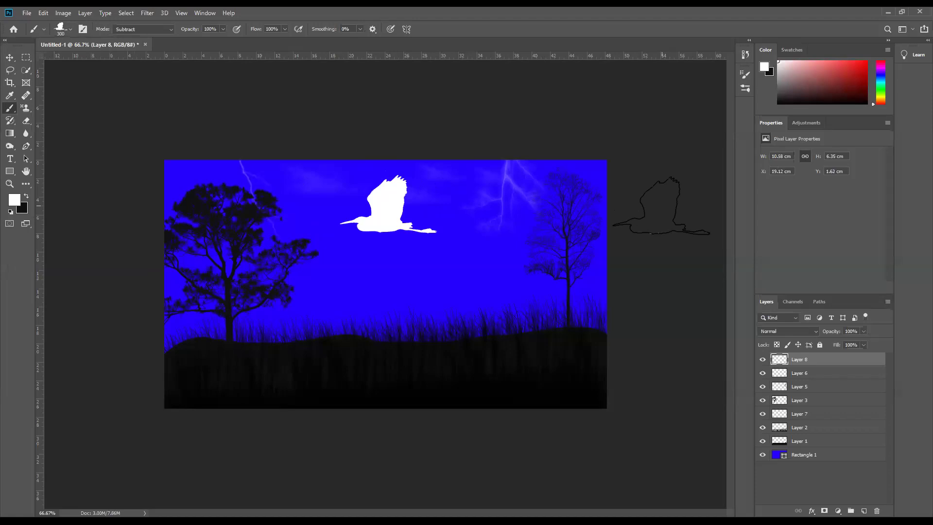
{"action": "left_click", "coordinate": [393, 196]}
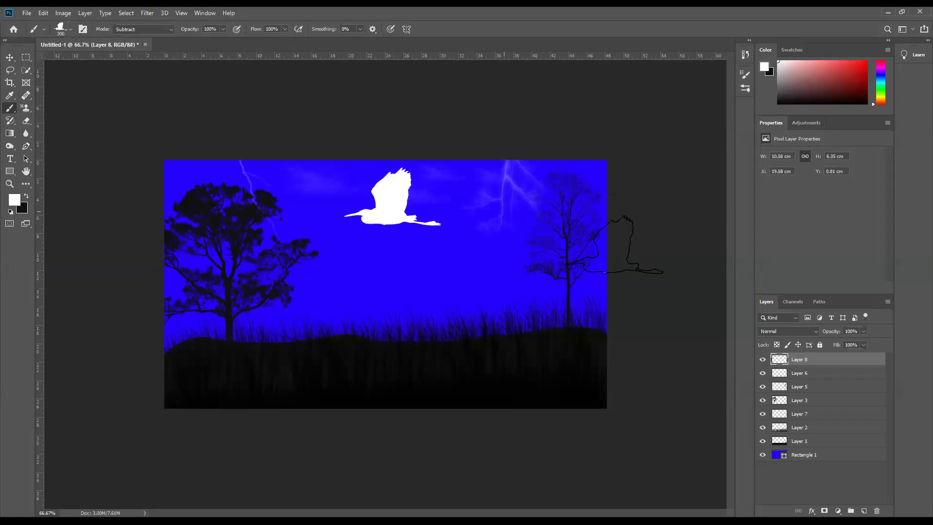
{"action": "key", "text": "ctrl+z"}
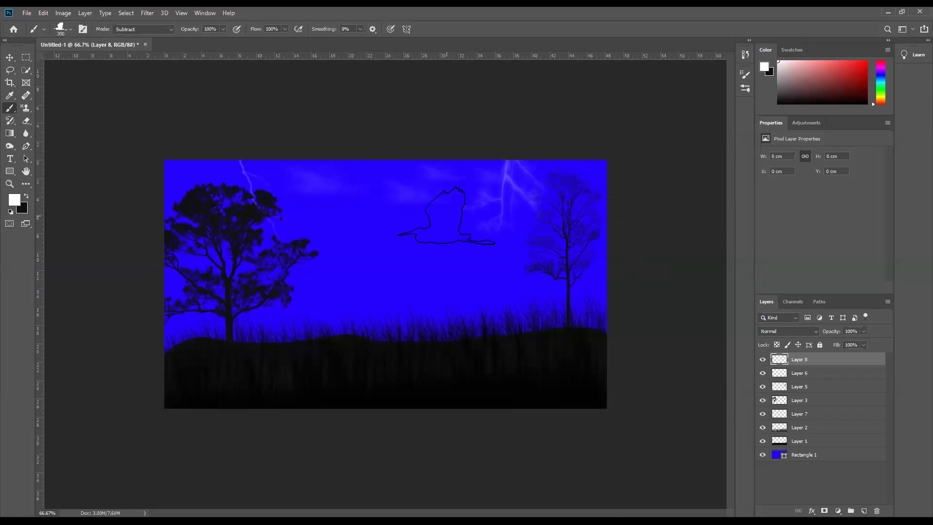
- Reduce the bird brush to 60 px and stamp a white bird about 2.2 by 1.3 cm in the sky above the left tree
{"action": "key", "text": "bracketleft"}
{"action": "key", "text": "bracketleft"}
{"action": "key", "text": "bracketleft"}
{"action": "key", "text": "bracketleft"}
{"action": "key", "text": "bracketleft"}
{"action": "key", "text": "bracketleft"}
{"action": "key", "text": "bracketleft"}
{"action": "left_click", "coordinate": [194, 171]}
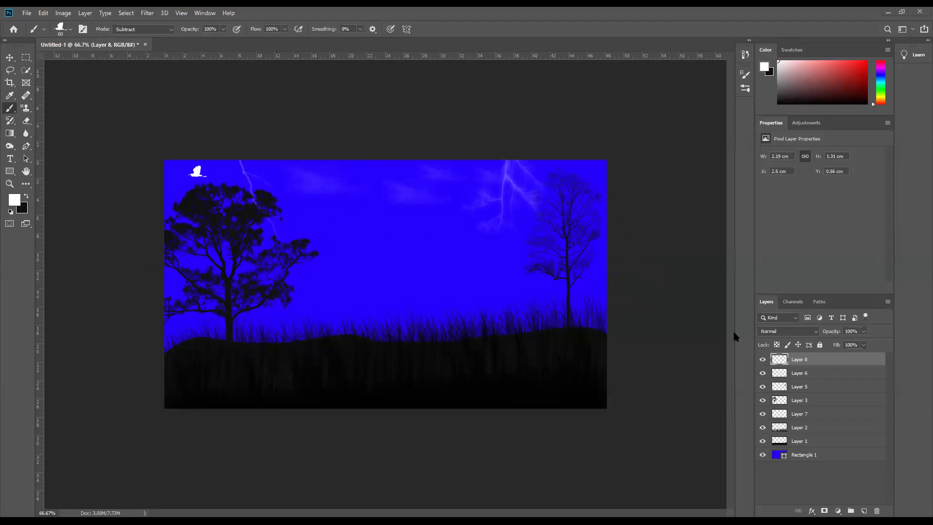
- Delete the layer holding the small white bird and add a new empty layer above Layer 6
{"action": "left_click", "coordinate": [763, 360]}
{"action": "left_click", "coordinate": [763, 360]}
{"action": "key", "text": "Delete"}
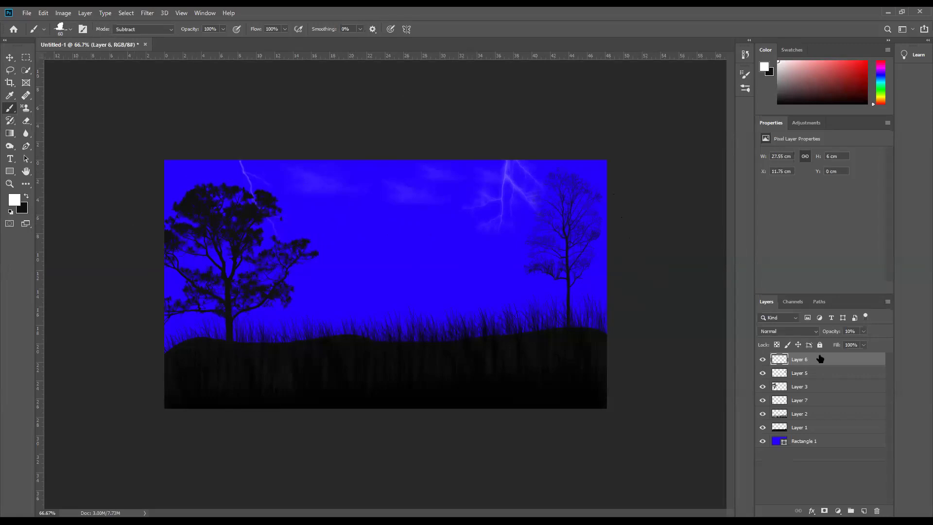
{"action": "key", "text": "ctrl+shift+alt+n"}
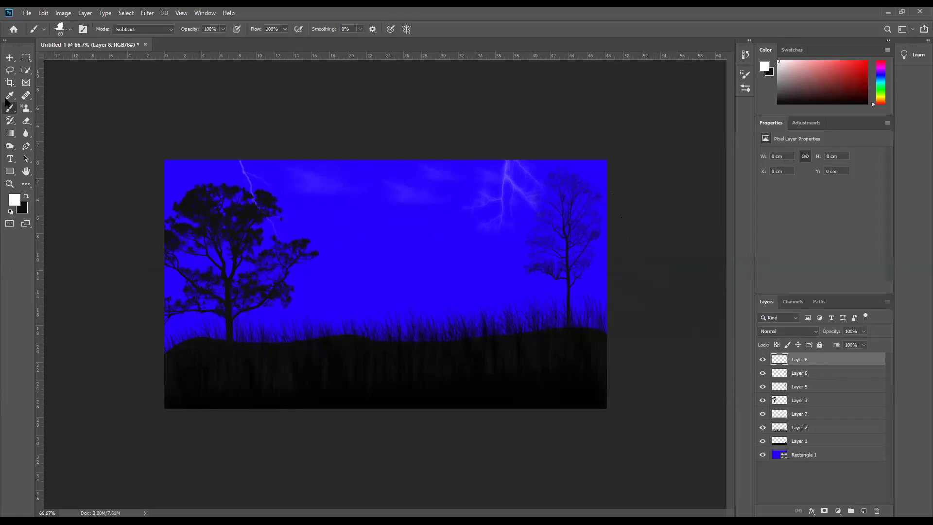
- Set the foreground colour to near-black 0f0f0f, sampled from the left tree's silhouette, for painting the birds
{"action": "left_click", "coordinate": [26, 196]}
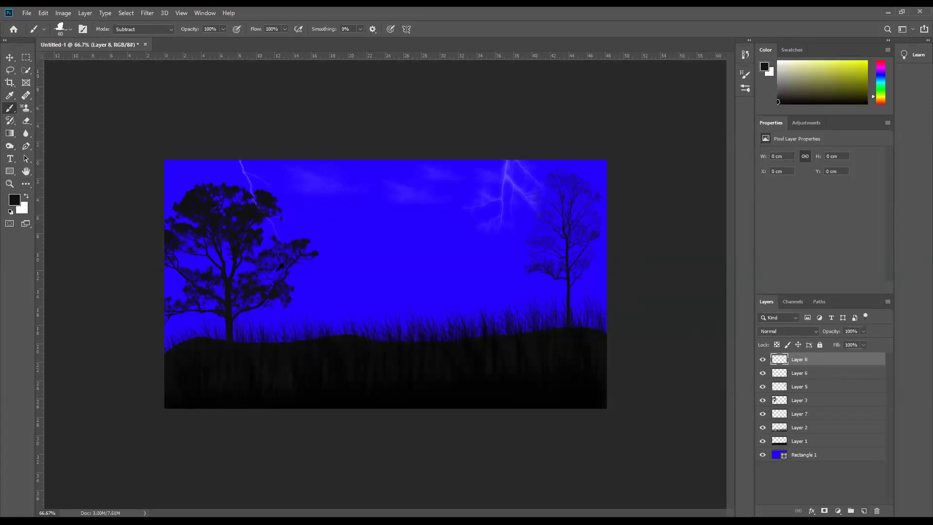
{"action": "left_click", "coordinate": [14, 200]}
{"action": "left_click", "coordinate": [253, 208]}
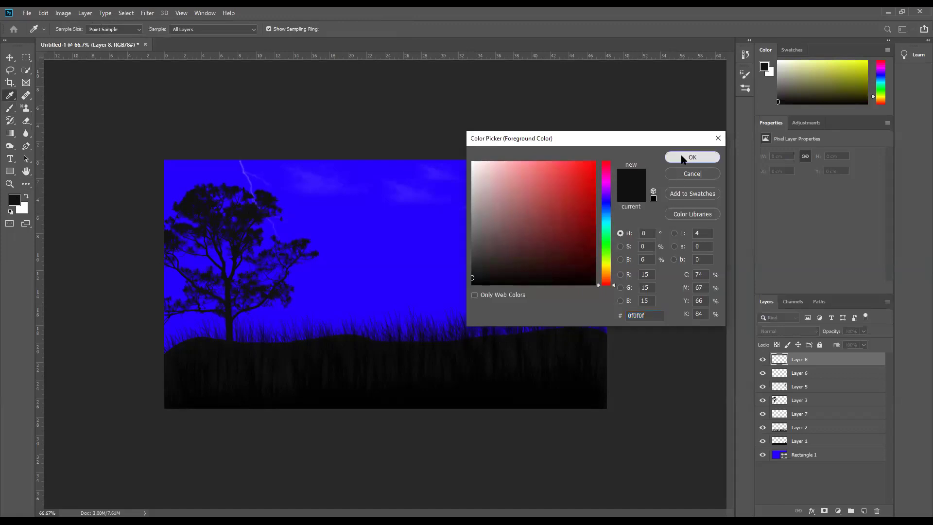
{"action": "left_click", "coordinate": [692, 157]}
{"action": "key", "text": "b"}
- Try a 60 px black bird stamp and a smaller bird stroke with 113% scatter, and undo both
{"action": "left_click", "coordinate": [366, 169]}
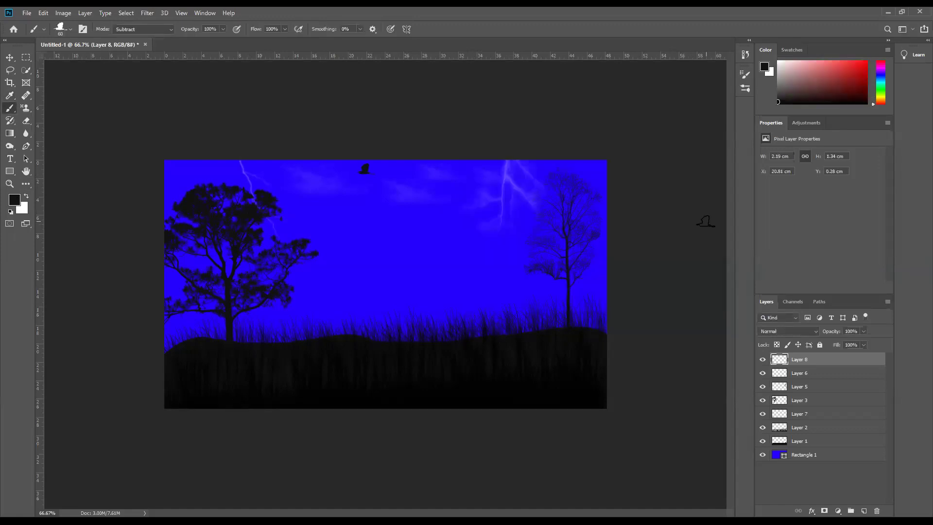
{"action": "key", "text": "ctrl+z"}
{"action": "left_click", "coordinate": [83, 30]}
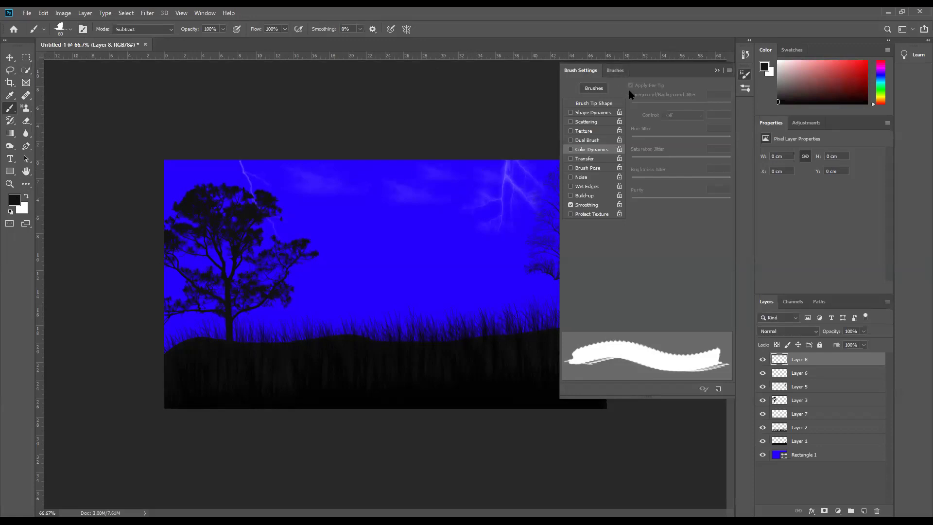
{"action": "left_click", "coordinate": [594, 123]}
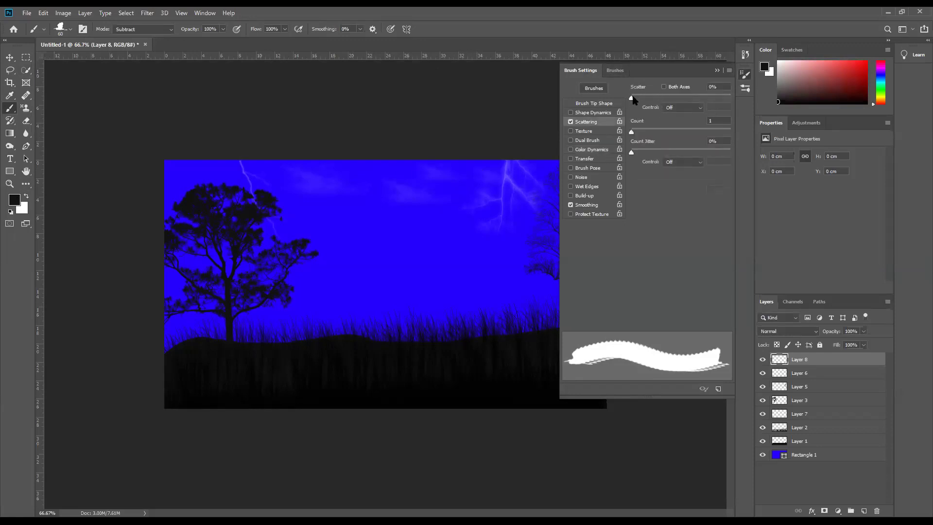
{"action": "left_click_drag", "start_coordinate": [632, 99], "coordinate": [643, 100]}
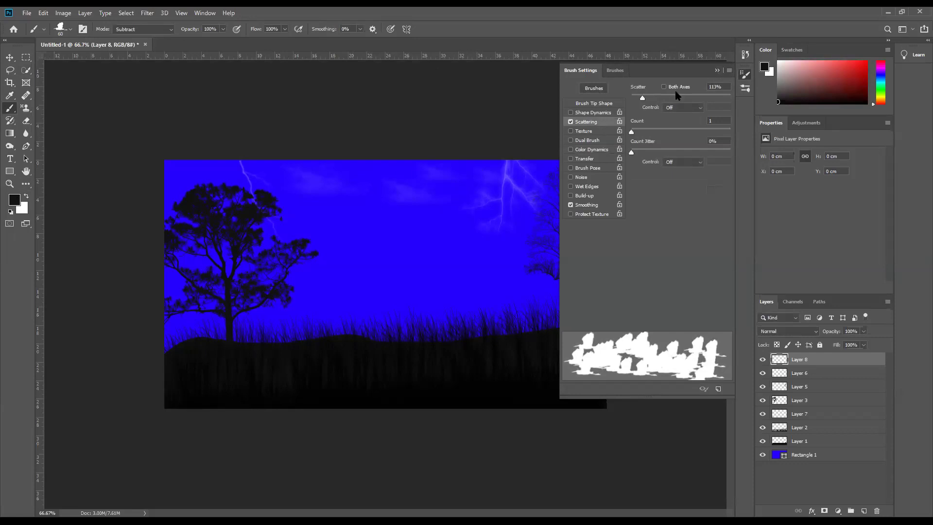
{"action": "left_click", "coordinate": [717, 71]}
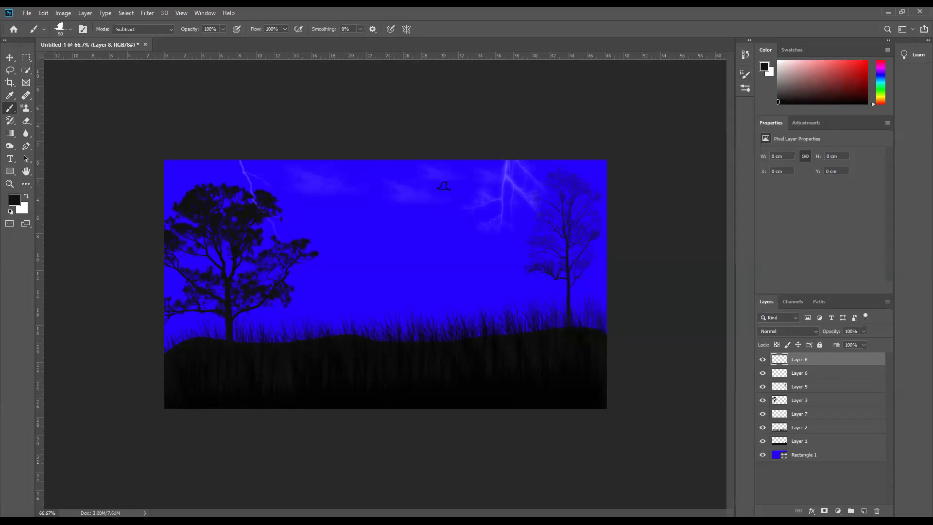
{"action": "mouse_move", "coordinate": [456, 187]}
{"action": "left_mouse_down"}
{"action": "mouse_move", "coordinate": [434, 183]}
{"action": "mouse_move", "coordinate": [394, 240]}
{"action": "mouse_move", "coordinate": [449, 197]}
{"action": "mouse_move", "coordinate": [396, 183]}
{"action": "left_mouse_up"}
{"action": "key", "text": "ctrl+z"}
{"action": "key", "text": "ctrl+z"}
- Try 45 px bird strokes at 113% scatter with a count of 3 and with a count of 1, undoing each
{"action": "left_click", "coordinate": [59, 29]}
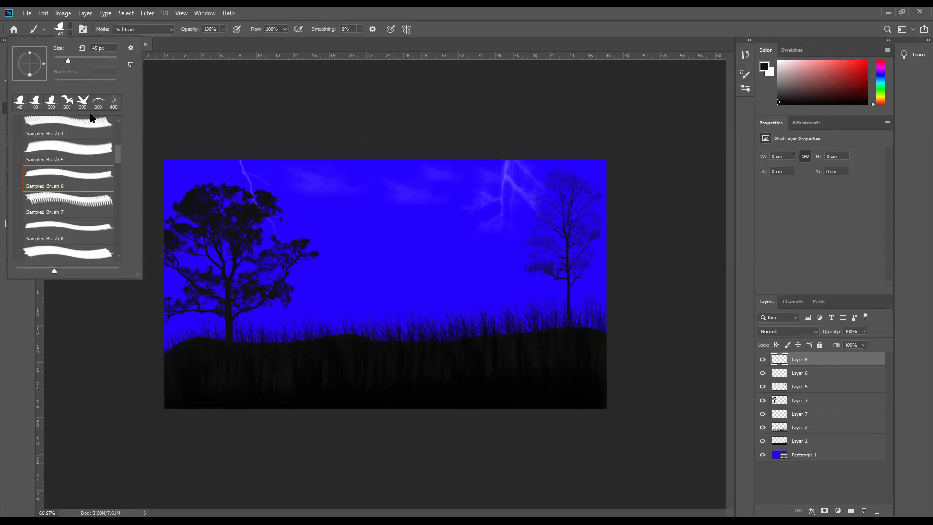
{"action": "left_click", "coordinate": [83, 30]}
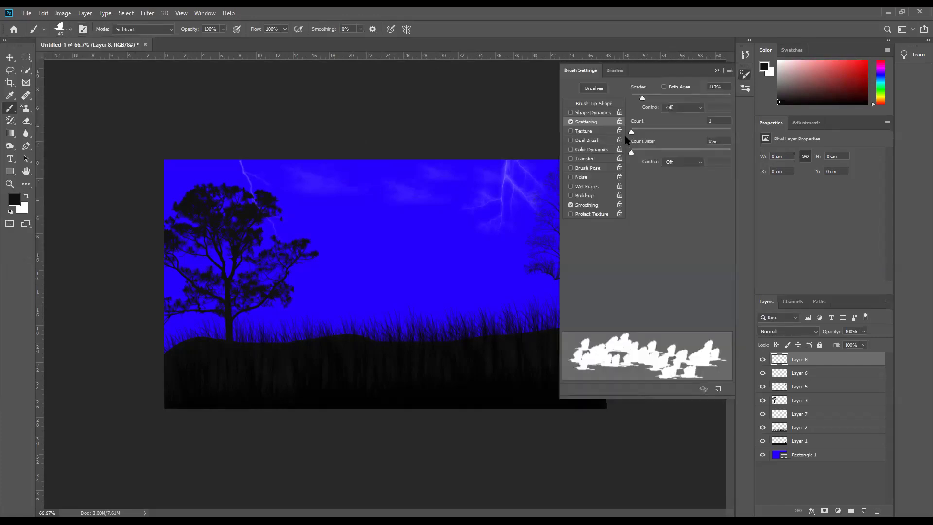
{"action": "left_click_drag", "start_coordinate": [650, 131], "coordinate": [648, 132]}
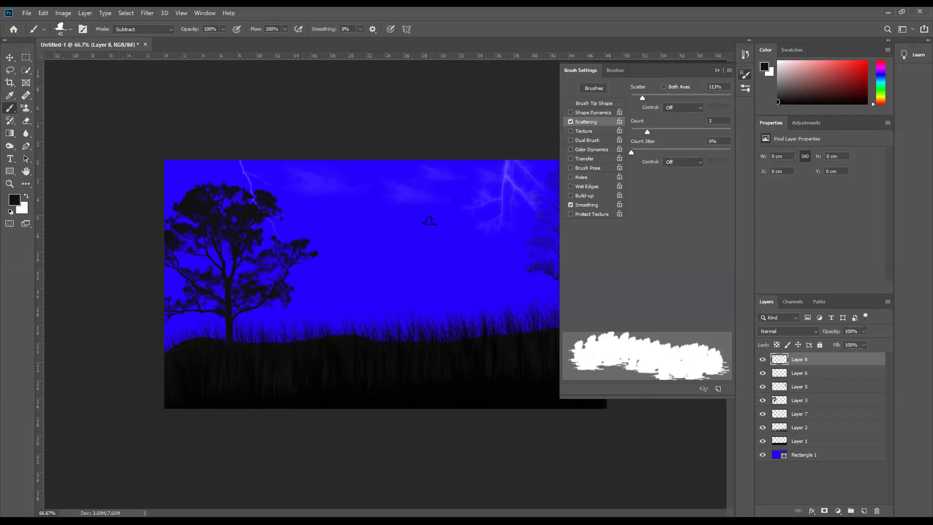
{"action": "left_click_drag", "start_coordinate": [360, 189], "coordinate": [426, 218]}
{"action": "key", "text": "ctrl+z"}
{"action": "left_click_drag", "start_coordinate": [648, 131], "coordinate": [631, 131]}
{"action": "left_click_drag", "start_coordinate": [460, 232], "coordinate": [410, 207]}
{"action": "key", "text": "ctrl+z"}
- Try a bird stroke with 569% scatter in the middle of the sky, undo it, and reset the scatter to 0%
{"action": "left_click_drag", "start_coordinate": [643, 98], "coordinate": [687, 98]}
{"action": "left_click_drag", "start_coordinate": [464, 212], "coordinate": [413, 179]}
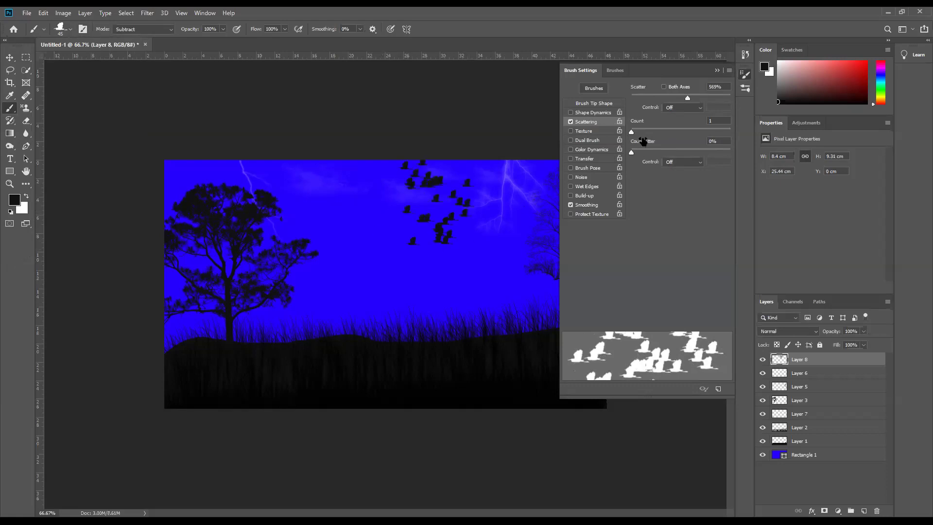
{"action": "key", "text": "ctrl+z"}
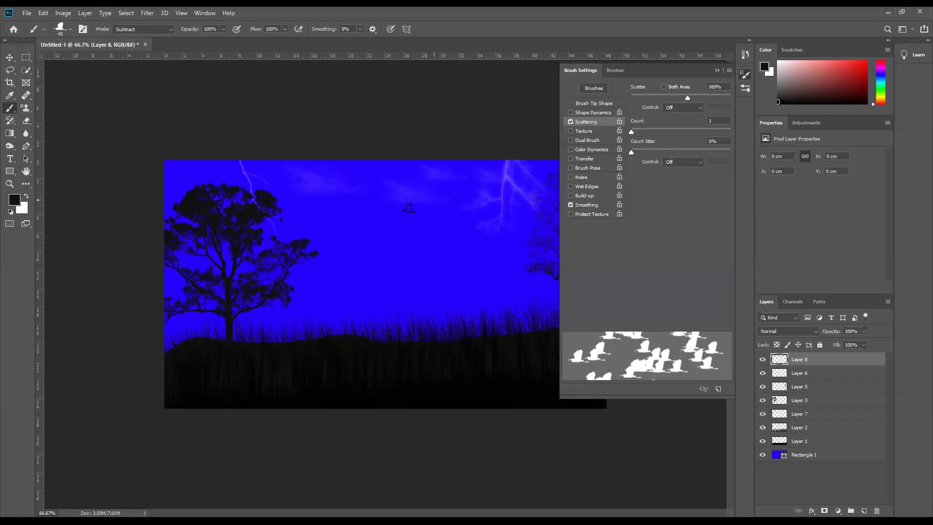
{"action": "mouse_move", "coordinate": [687, 97]}
{"action": "left_mouse_down"}
{"action": "mouse_move", "coordinate": [695, 97]}
{"action": "mouse_move", "coordinate": [687, 98]}
{"action": "left_mouse_up"}
{"action": "type", "text": "0"}
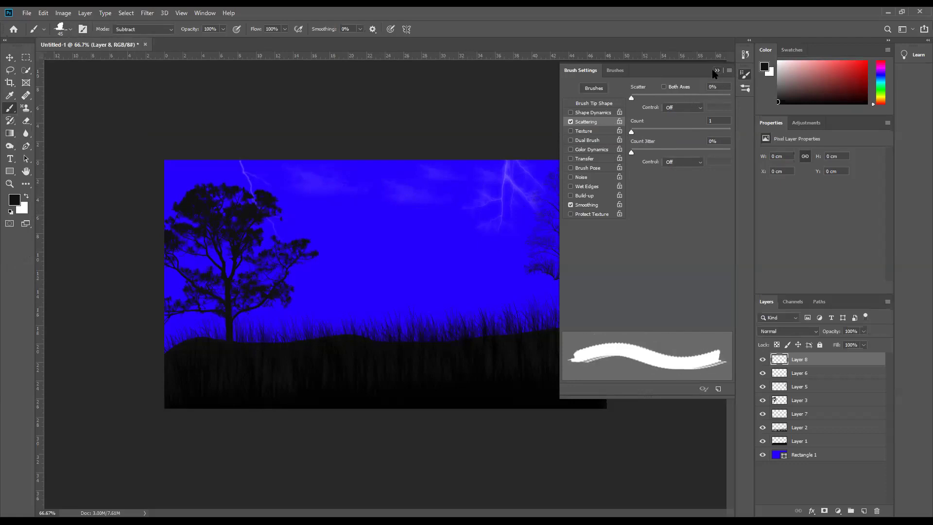
{"action": "left_click", "coordinate": [716, 71]}
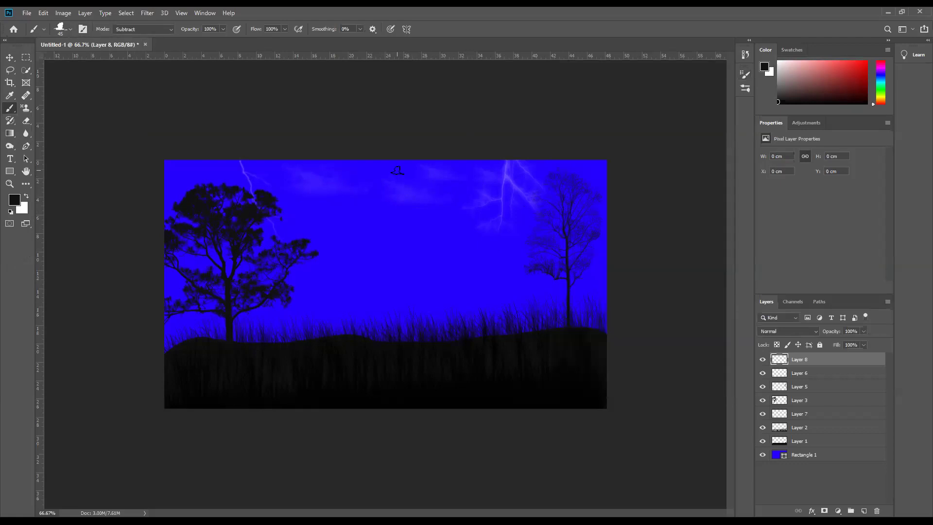
- Stamp three black birds over the middle cloud, one at 60 px and two at 35 px, about 2.8 by 2.5 cm overall
{"action": "key", "text": "ctrl+plus"}
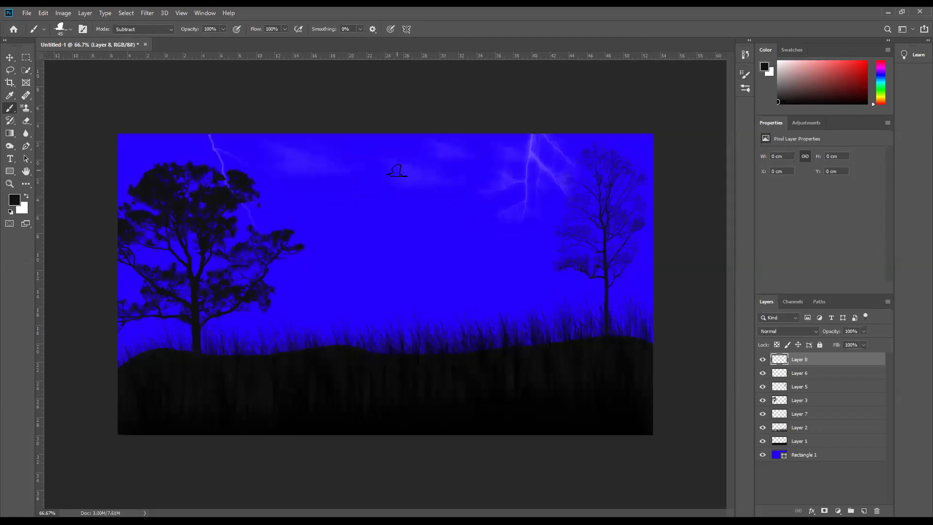
{"action": "key", "text": "ctrl+plus"}
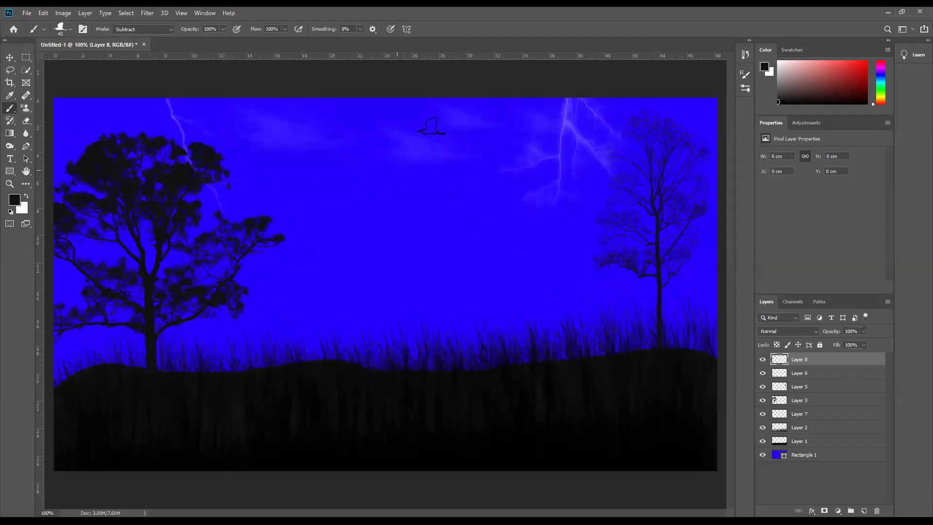
{"action": "key", "text": "bracketright"}
{"action": "key", "text": "bracketright"}
{"action": "key", "text": "bracketleft"}
{"action": "key", "text": "bracketleft"}
{"action": "left_click", "coordinate": [415, 124]}
{"action": "left_click", "coordinate": [432, 138]}
{"action": "left_click", "coordinate": [414, 144]}
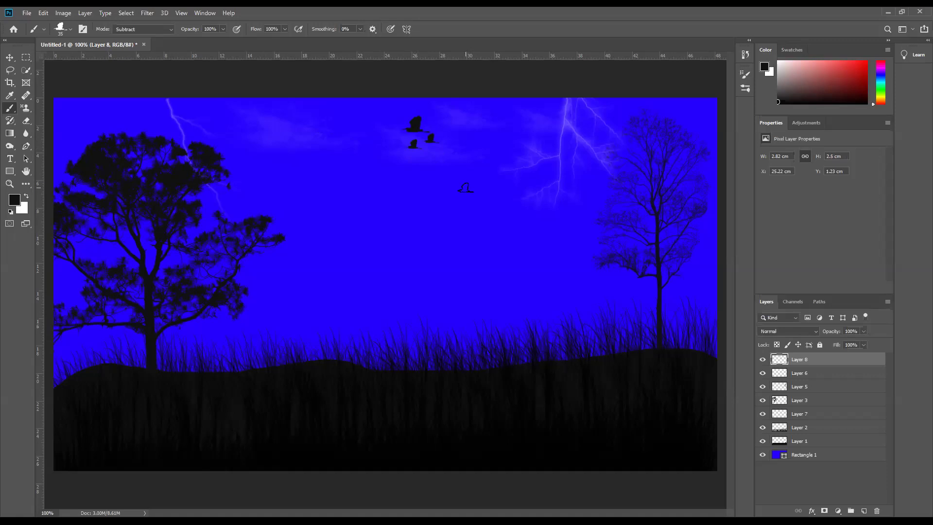
- Scale the group of three birds to about 52% and move it beside the lightning bolt near the right tree
{"action": "key", "text": "ctrl+minus"}
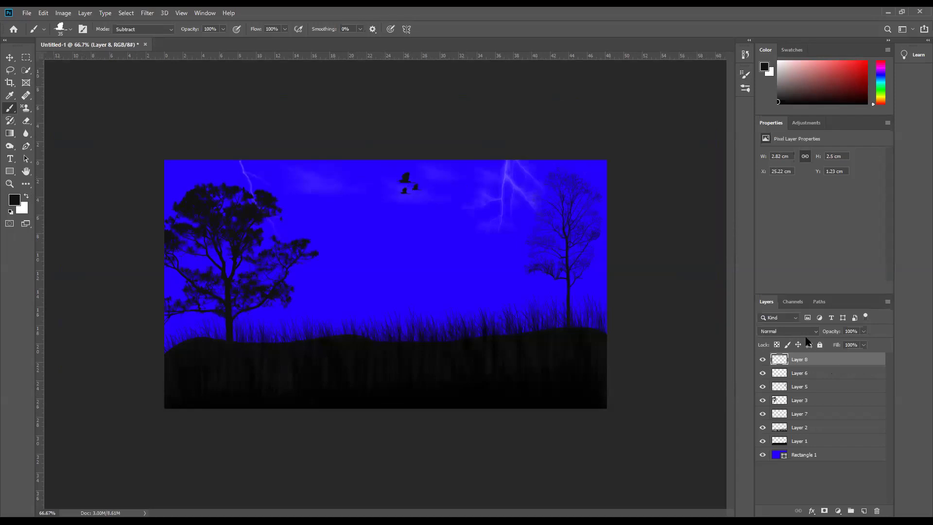
{"action": "key", "text": "ctrl+t"}
{"action": "left_click_drag", "start_coordinate": [403, 184], "coordinate": [376, 172]}
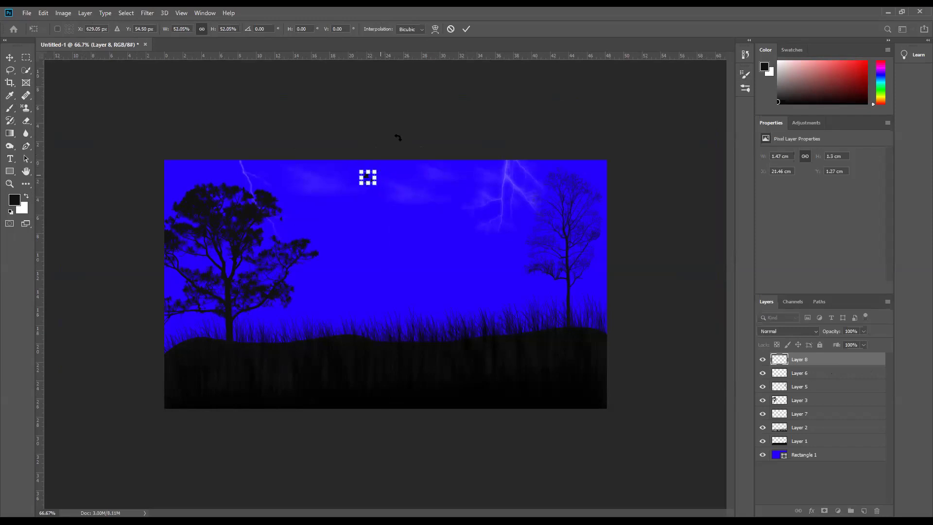
{"action": "left_click", "coordinate": [466, 29]}
{"action": "key", "text": "b"}
{"action": "left_click", "coordinate": [10, 58]}
{"action": "left_click_drag", "start_coordinate": [372, 181], "coordinate": [456, 182]}
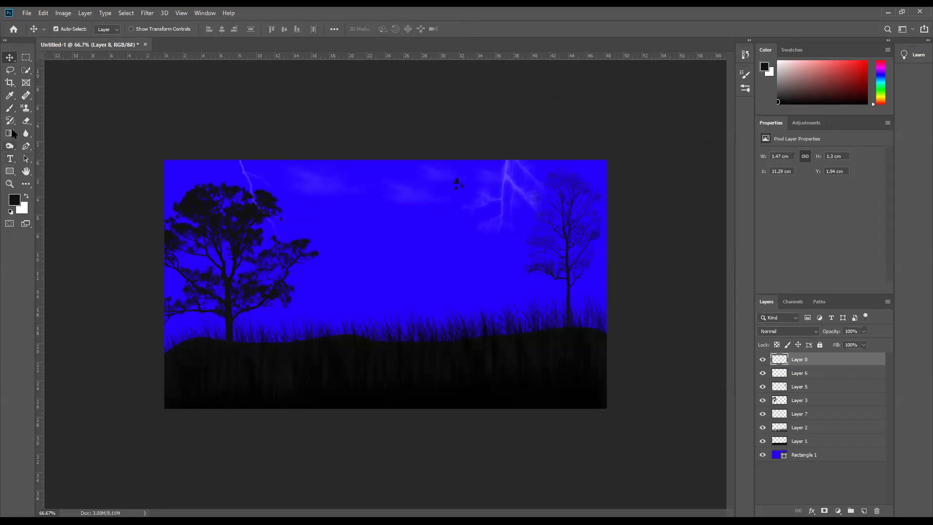
- Add a new layer and stamp single 35 px black birds above the right tree, within the left tree and above the left tree
{"action": "left_click", "coordinate": [10, 109]}
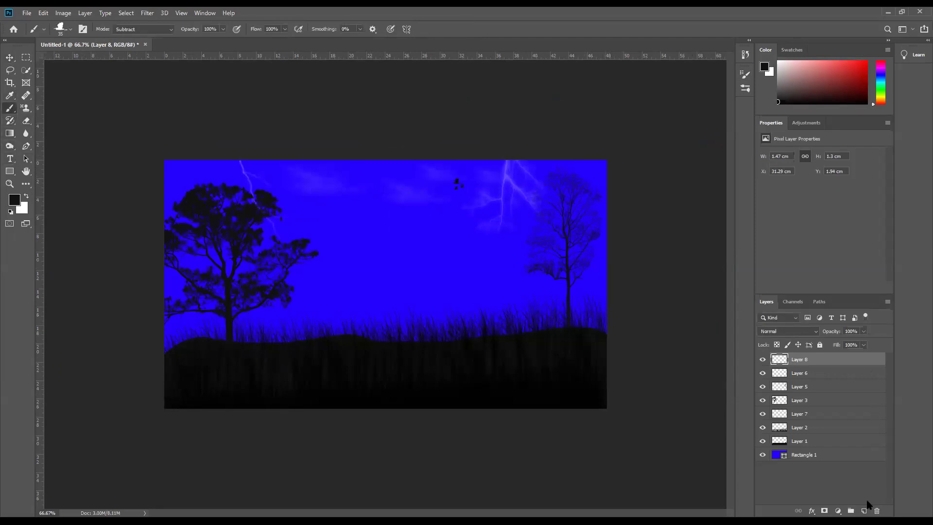
{"action": "left_click", "coordinate": [864, 511]}
{"action": "left_click", "coordinate": [590, 170]}
{"action": "left_click", "coordinate": [190, 261]}
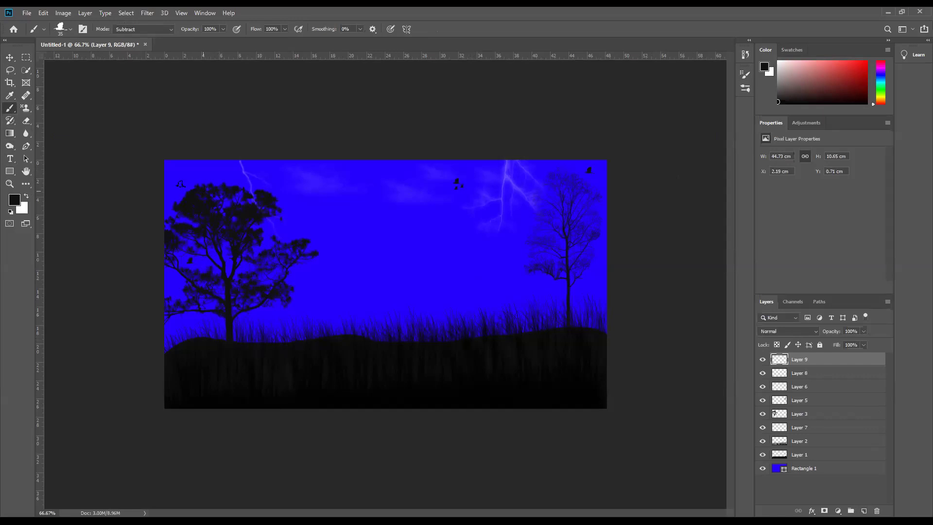
{"action": "left_click", "coordinate": [180, 174]}
- Collapse the 30_flying_birds_by_idealhut brush set and expand the 20 Riding Gravure Brushes set
{"action": "left_click", "coordinate": [57, 30]}
{"action": "scroll", "coordinate": [95, 172], "scroll_direction": "up", "scroll_amount": 5}
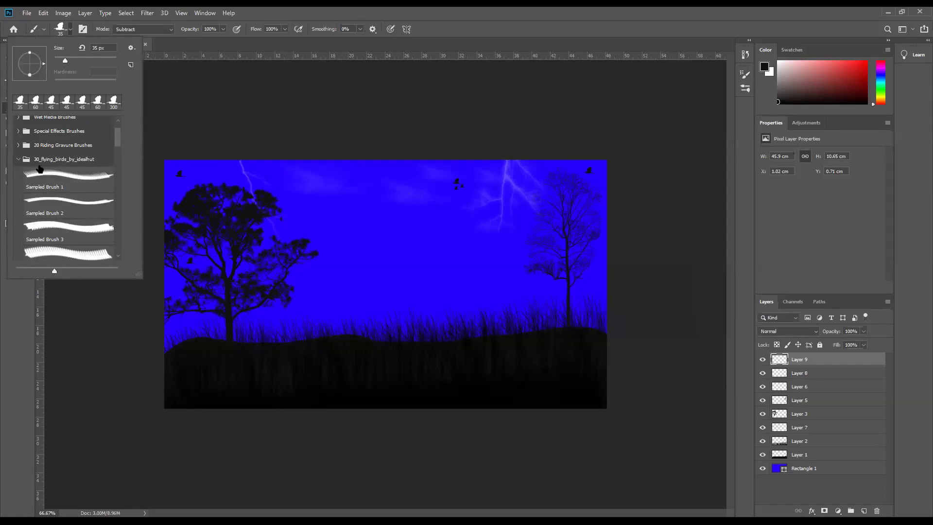
{"action": "left_click", "coordinate": [18, 159]}
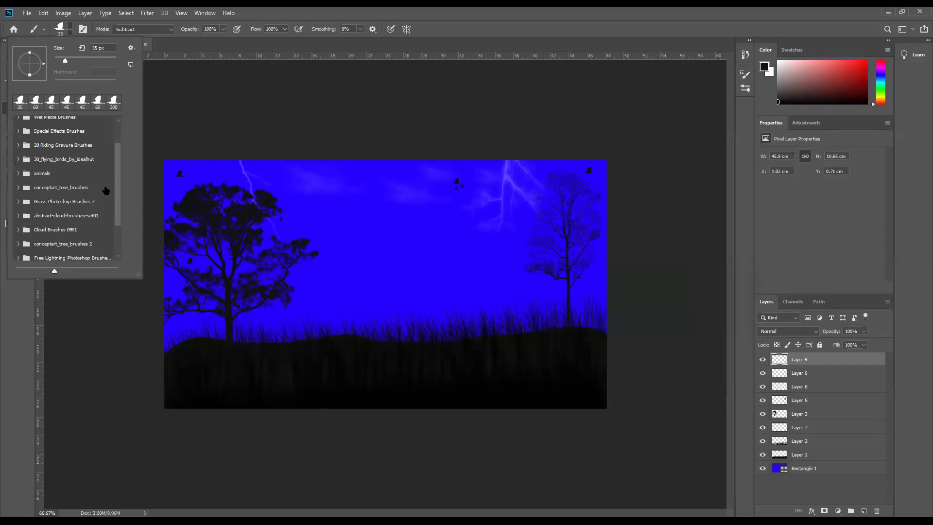
{"action": "scroll", "coordinate": [106, 190], "scroll_direction": "down", "scroll_amount": 2}
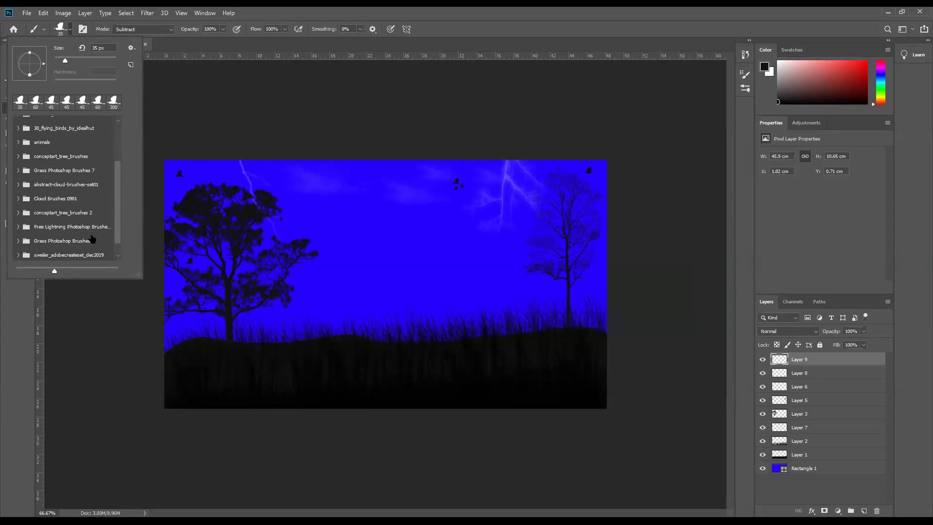
{"action": "scroll", "coordinate": [61, 217], "scroll_direction": "up", "scroll_amount": 1}
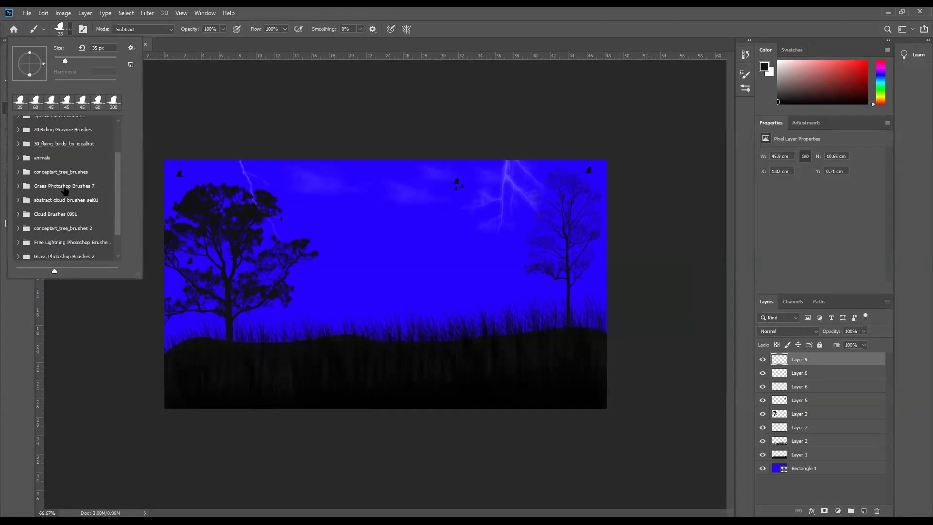
{"action": "scroll", "coordinate": [65, 191], "scroll_direction": "up", "scroll_amount": 1}
{"action": "left_click", "coordinate": [18, 137]}
- Go through the Riding Adventure brush tips one by one and choose Riding Adventure 9
{"action": "left_click", "coordinate": [87, 180]}
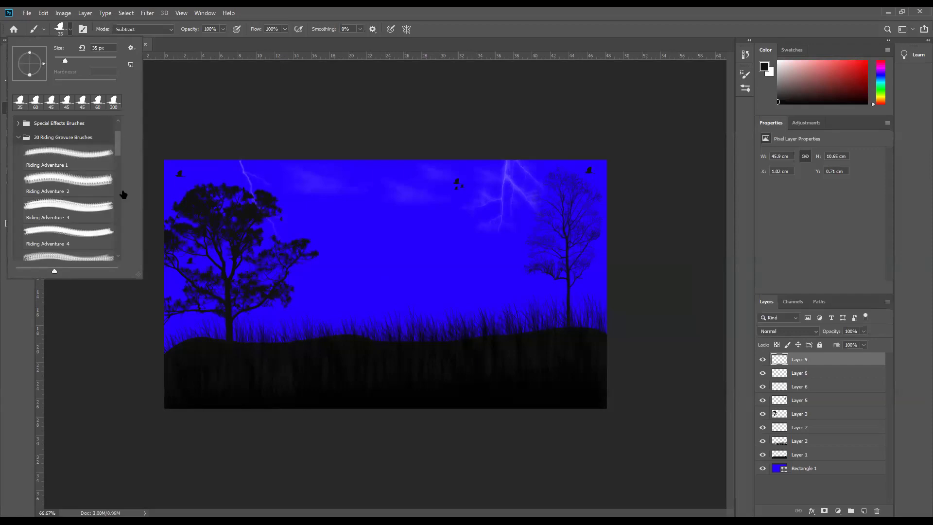
{"action": "left_click", "coordinate": [91, 210]}
{"action": "left_click", "coordinate": [88, 233]}
{"action": "scroll", "coordinate": [103, 223], "scroll_direction": "down", "scroll_amount": 1}
{"action": "scroll", "coordinate": [92, 231], "scroll_direction": "down", "scroll_amount": 1}
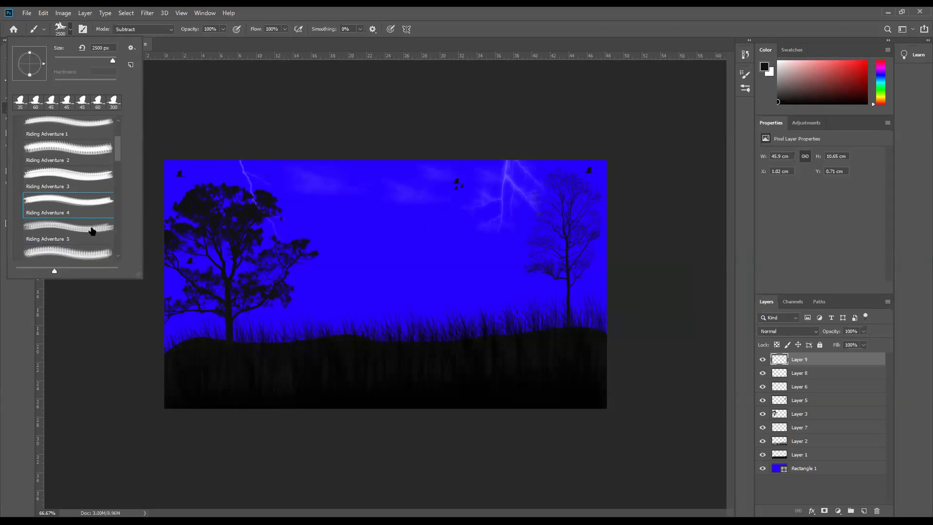
{"action": "left_click", "coordinate": [96, 232]}
{"action": "scroll", "coordinate": [110, 219], "scroll_direction": "down", "scroll_amount": 1}
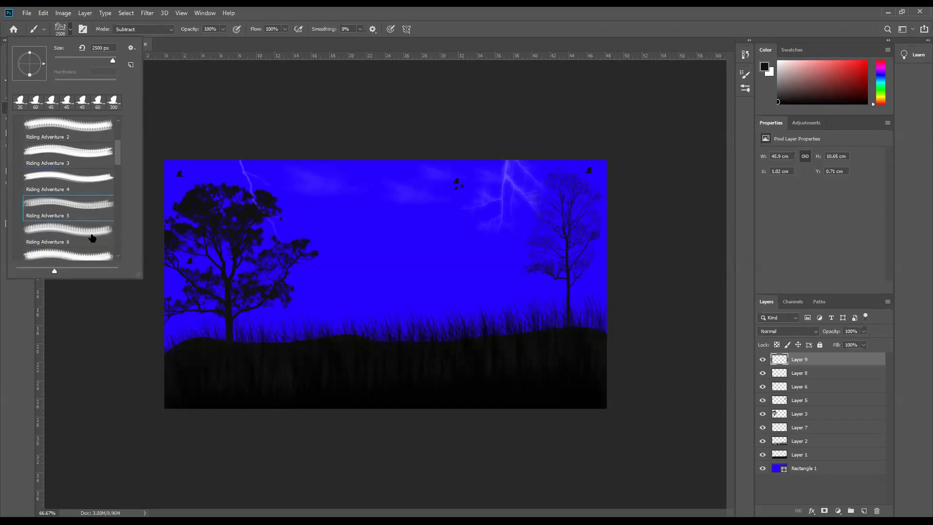
{"action": "key", "text": "period"}
{"action": "scroll", "coordinate": [82, 195], "scroll_direction": "down", "scroll_amount": 1}
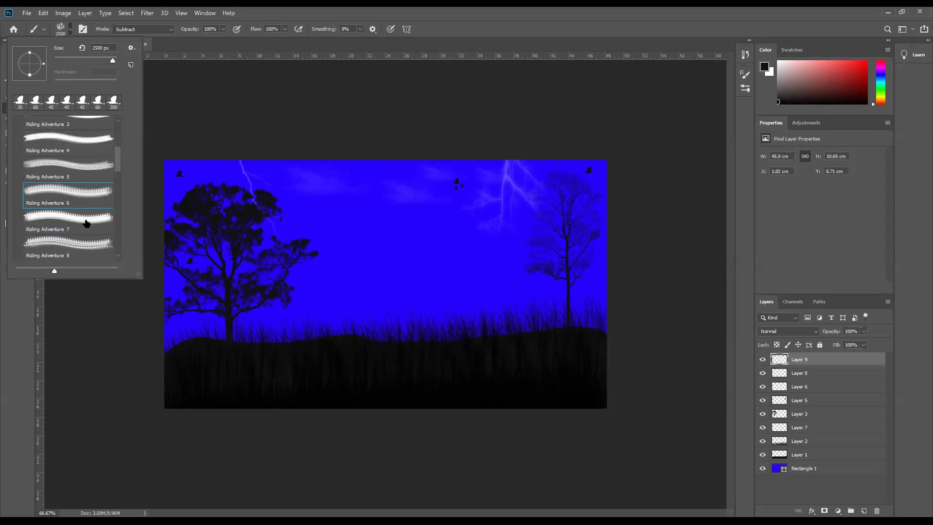
{"action": "key", "text": "period"}
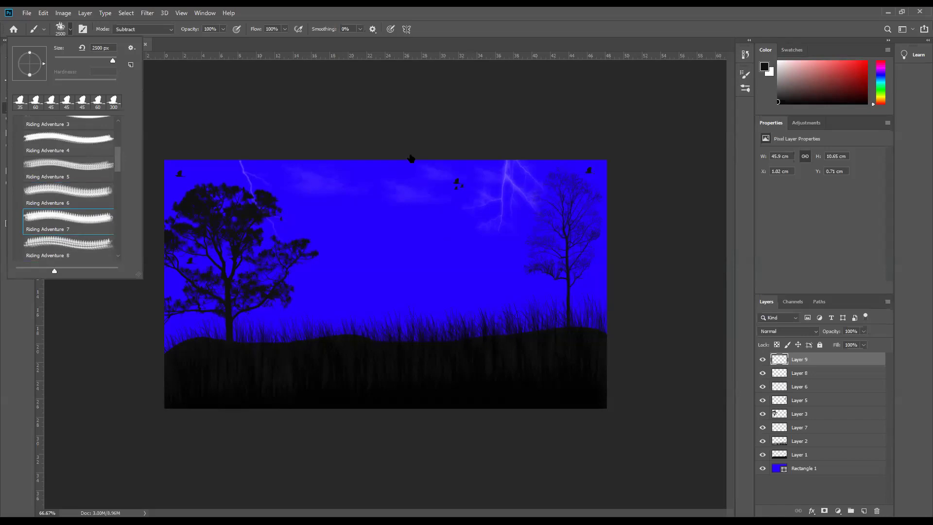
{"action": "scroll", "coordinate": [99, 183], "scroll_direction": "down", "scroll_amount": 2}
{"action": "key", "text": "period"}
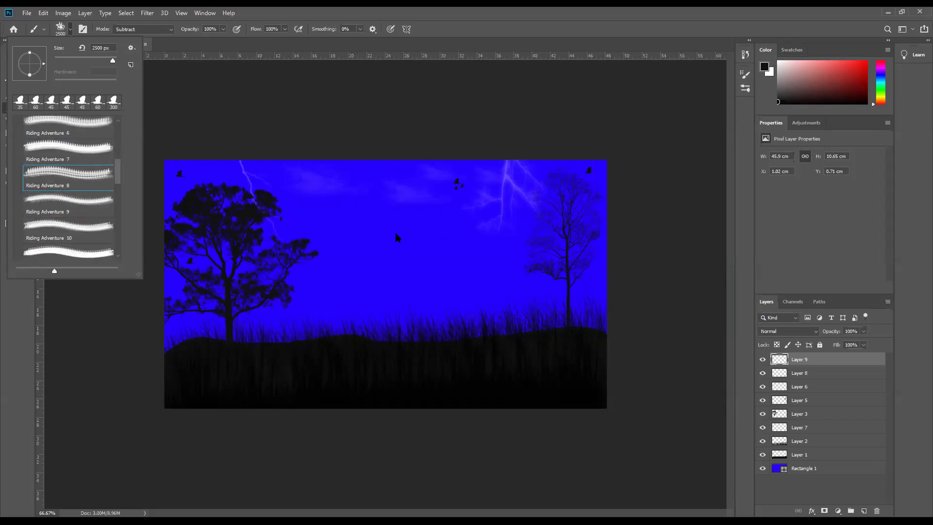
{"action": "scroll", "coordinate": [85, 192], "scroll_direction": "down", "scroll_amount": 1}
{"action": "left_click", "coordinate": [83, 180]}
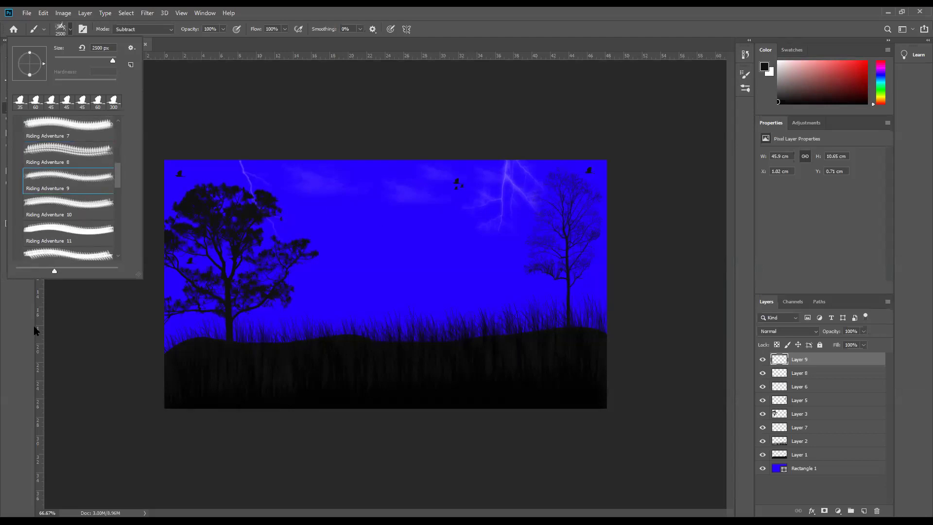
- Try a 250 px horse rider stamp in the grass at the middle of the scene on Layer 9, and undo it
{"action": "left_click", "coordinate": [390, 270]}
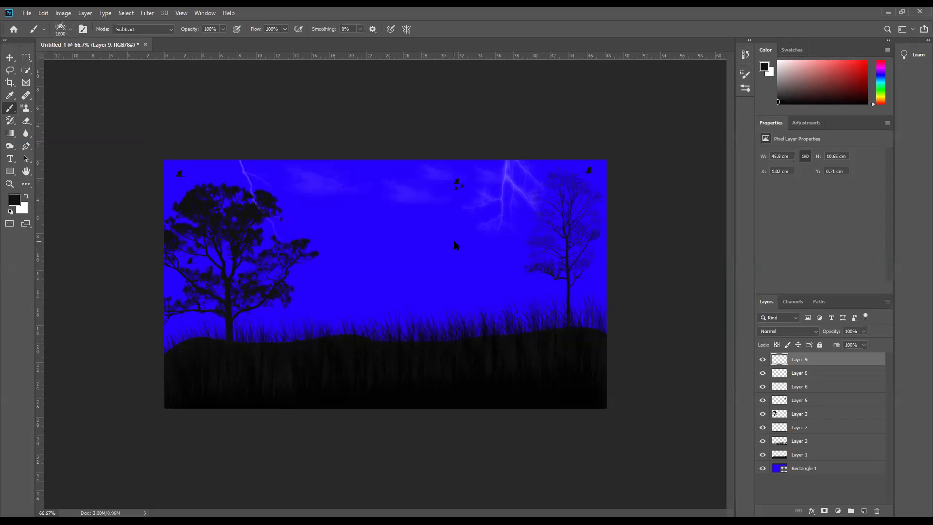
{"action": "key", "text": "bracketleft"}
{"action": "left_click", "coordinate": [384, 306]}
{"action": "key", "text": "bracketleft"}
{"action": "key", "text": "bracketleft"}
{"action": "key", "text": "bracketleft"}
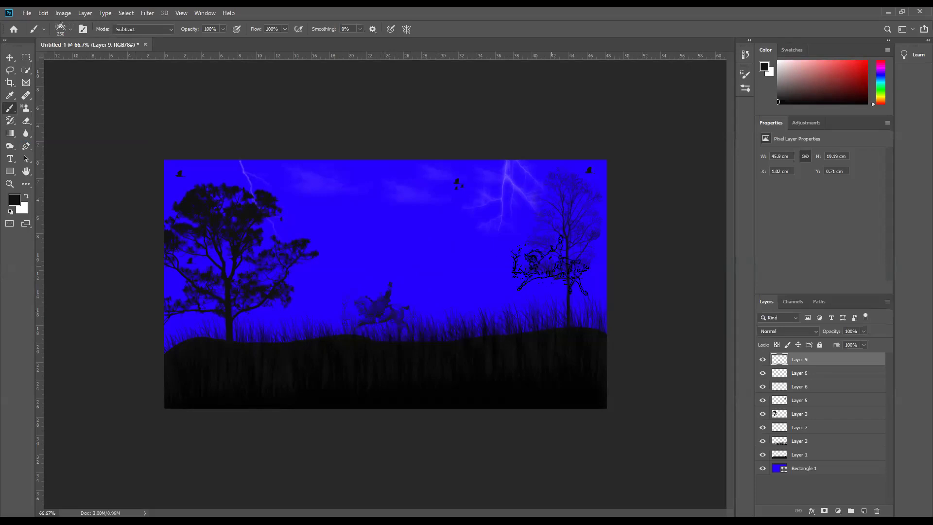
{"action": "key", "text": "ctrl+z"}
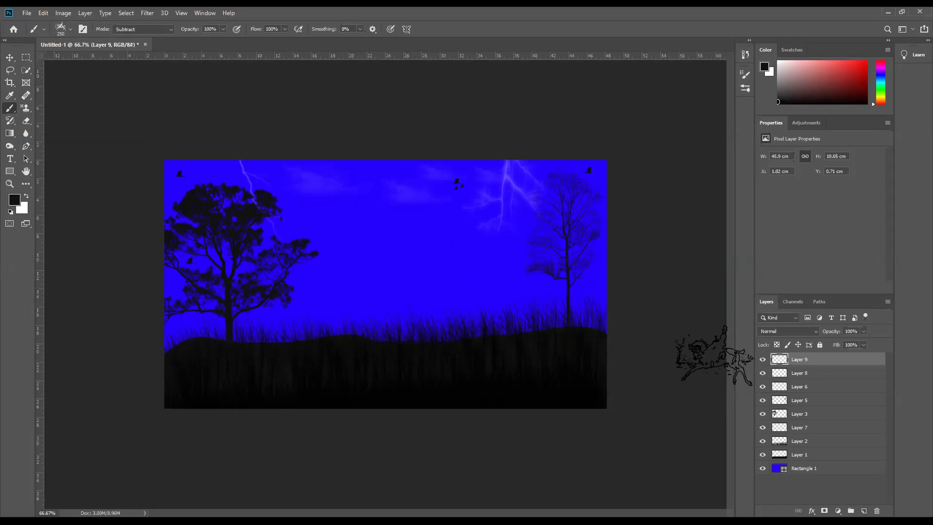
- Add a new layer and stamp a 400 px horse rider above the middle grass, about 14.2 by 10.7 cm
{"action": "left_click", "coordinate": [762, 360]}
{"action": "left_click", "coordinate": [762, 360]}
{"action": "left_click", "coordinate": [864, 511]}
{"action": "mouse_move", "coordinate": [352, 311]}
{"action": "left_mouse_down"}
{"action": "mouse_move", "coordinate": [384, 340]}
{"action": "mouse_move", "coordinate": [413, 291]}
{"action": "mouse_move", "coordinate": [448, 311]}
{"action": "mouse_move", "coordinate": [412, 272]}
{"action": "left_mouse_up"}
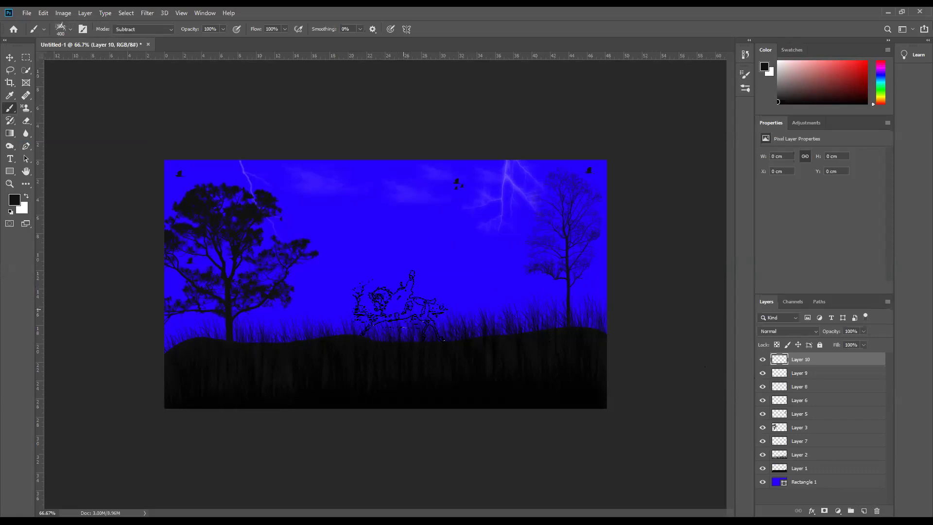
{"action": "left_click", "coordinate": [393, 294]}
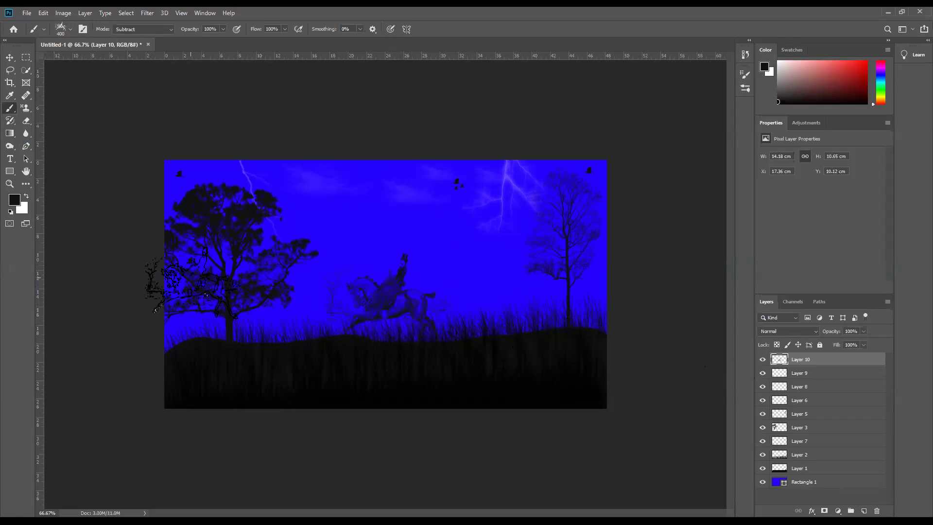
- Flip the horse rider horizontally and move it about 3.5 cm to the right
{"action": "left_click", "coordinate": [9, 58]}
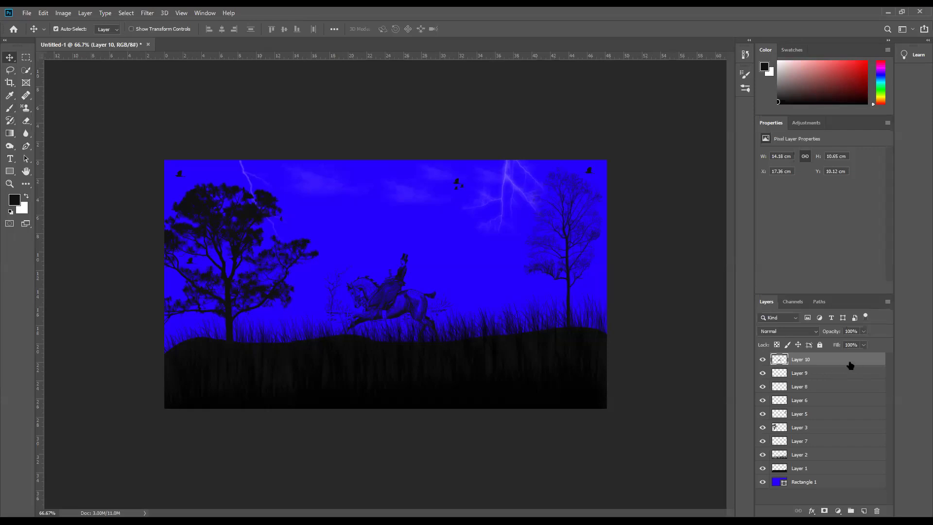
{"action": "key", "text": "ctrl+t"}
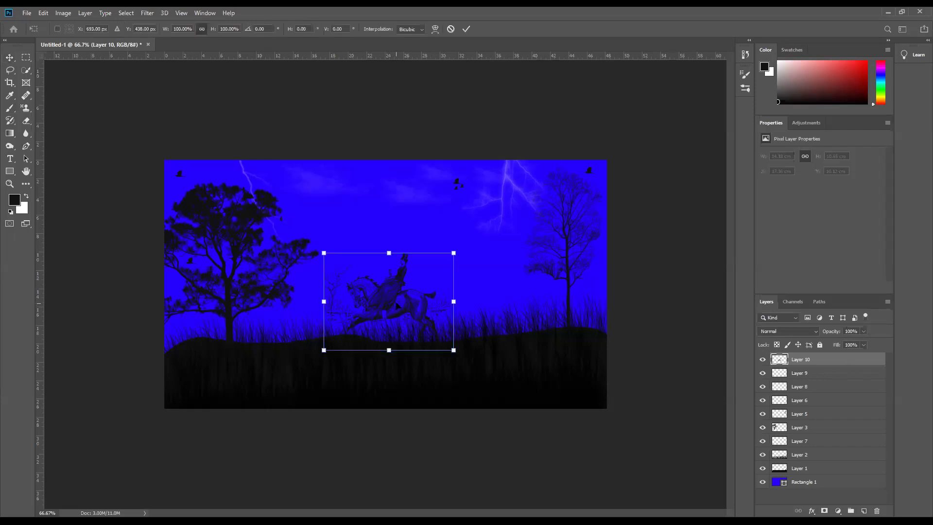
{"action": "right_click", "coordinate": [398, 305]}
{"action": "left_click", "coordinate": [432, 424]}
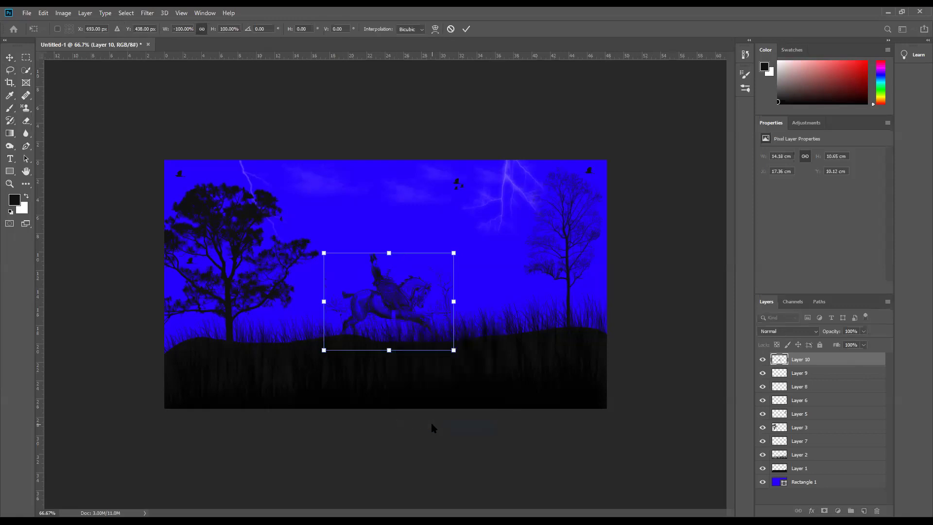
{"action": "left_click", "coordinate": [467, 29]}
{"action": "left_click_drag", "start_coordinate": [382, 302], "coordinate": [409, 304]}
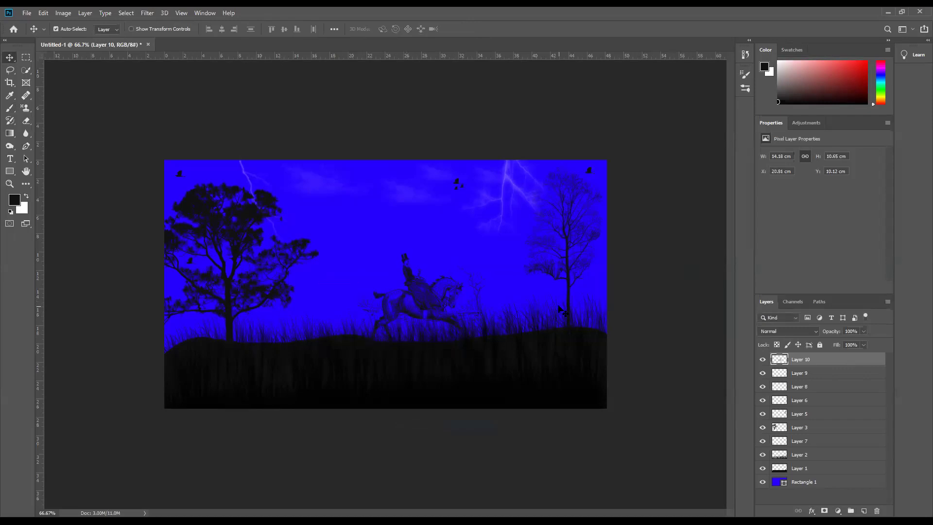
- Scale the horse rider to about 124%, rotate it about 2.5° and place it between the two trees with its hooves in the grass
{"action": "key", "text": "ctrl+t"}
{"action": "left_click_drag", "start_coordinate": [488, 253], "coordinate": [508, 228]}
{"action": "mouse_move", "coordinate": [419, 300]}
{"action": "left_mouse_down"}
{"action": "mouse_move", "coordinate": [405, 288]}
{"action": "mouse_move", "coordinate": [416, 296]}
{"action": "left_mouse_up"}
{"action": "left_click_drag", "start_coordinate": [504, 225], "coordinate": [510, 233]}
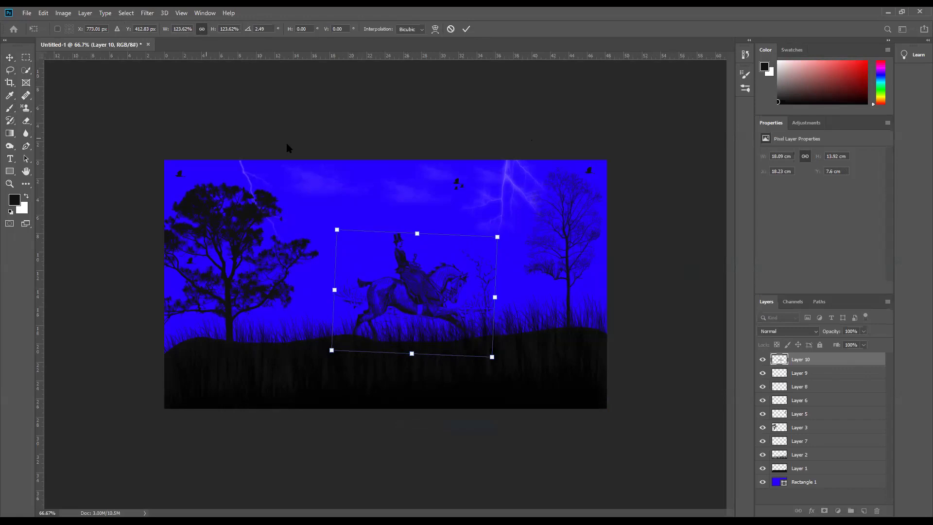
{"action": "left_click", "coordinate": [466, 29]}
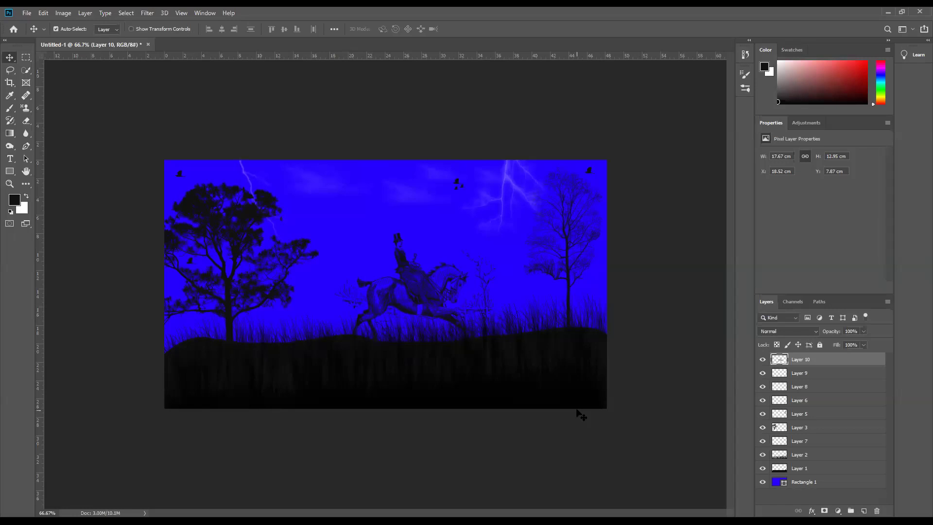
- Move the grass layer, Layer 2, below the ground layer, Layer 1
{"action": "left_click_drag", "start_coordinate": [827, 455], "coordinate": [826, 473]}
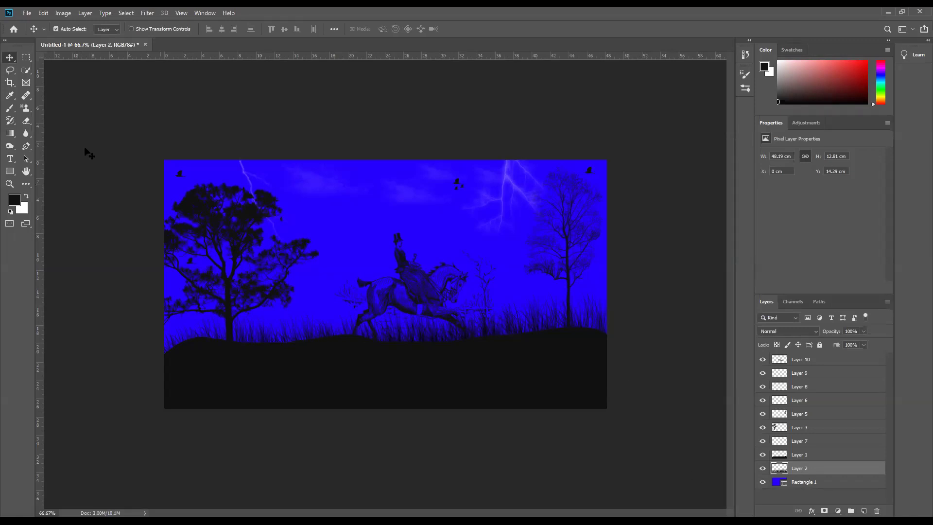
- Switch from the Brush tool to the Pencil tool
{"action": "left_click", "coordinate": [13, 110]}
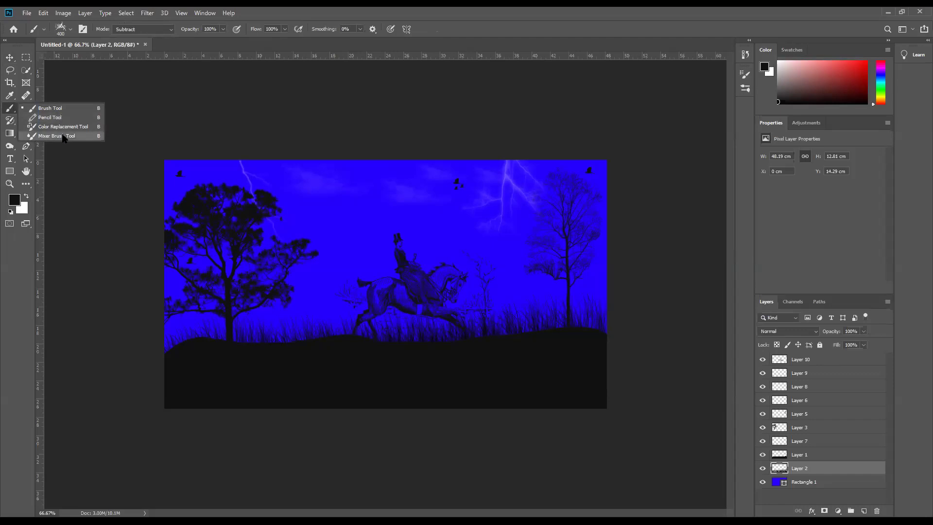
{"action": "left_click", "coordinate": [50, 118]}
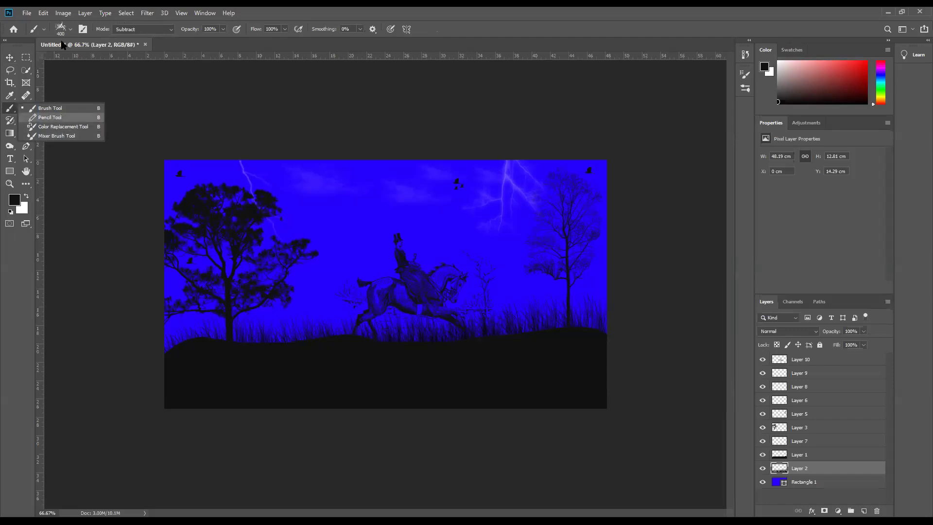
{"action": "left_click", "coordinate": [27, 14]}
{"action": "key", "text": "Escape"}
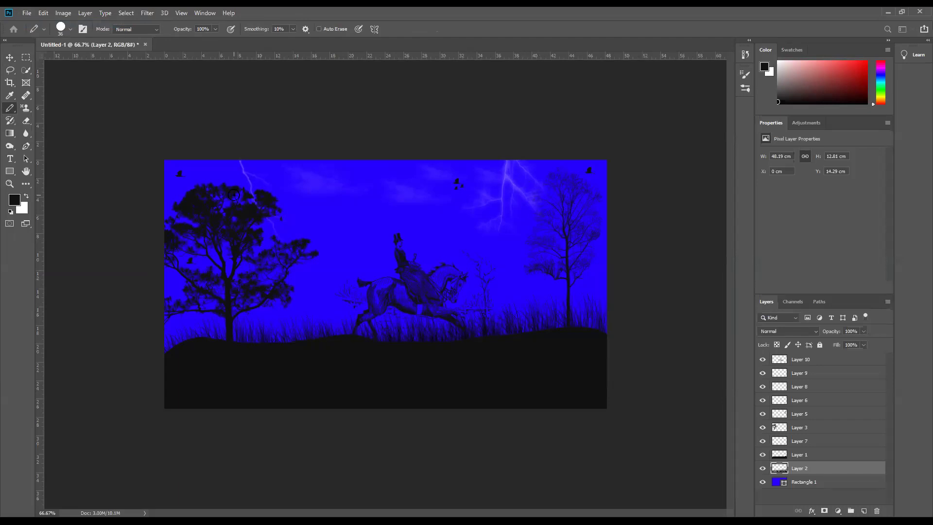
- Create a new document from the Web Most Common preset, 1366 x 768 px at 72 ppi, with artboards off
{"action": "left_click", "coordinate": [27, 17]}
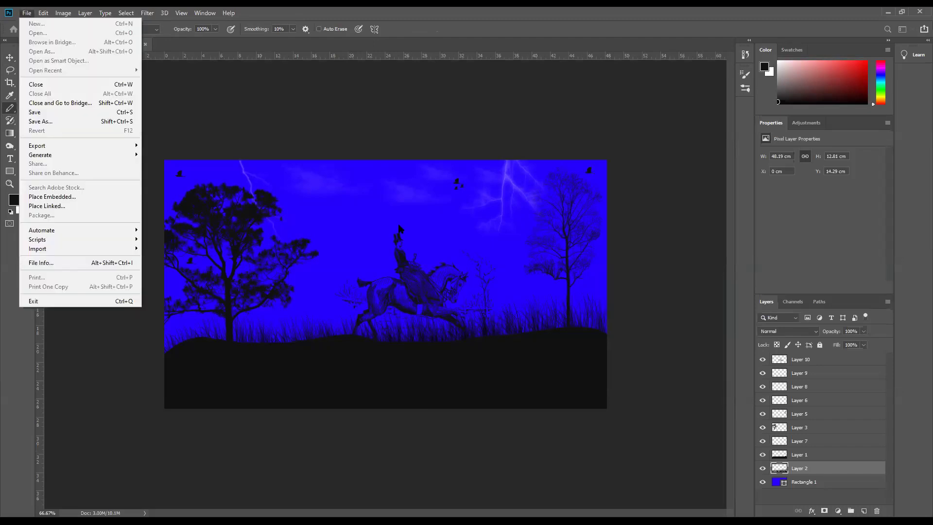
{"action": "left_click", "coordinate": [36, 23]}
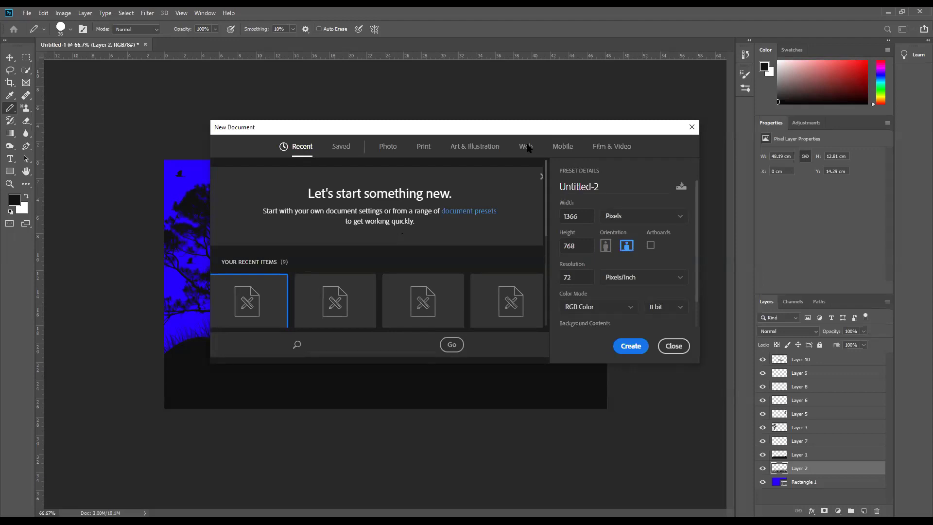
{"action": "left_click", "coordinate": [527, 148]}
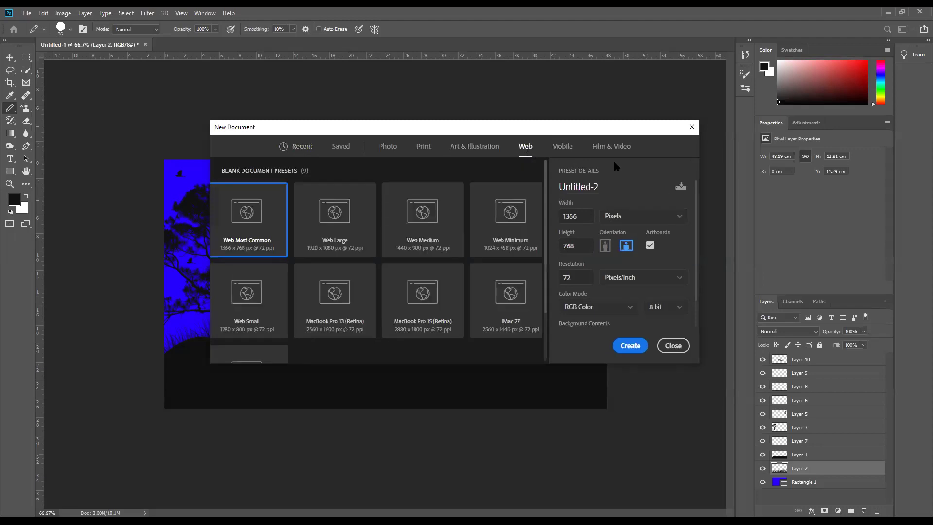
{"action": "left_click", "coordinate": [656, 245]}
{"action": "left_click", "coordinate": [651, 245]}
{"action": "left_click", "coordinate": [630, 344]}
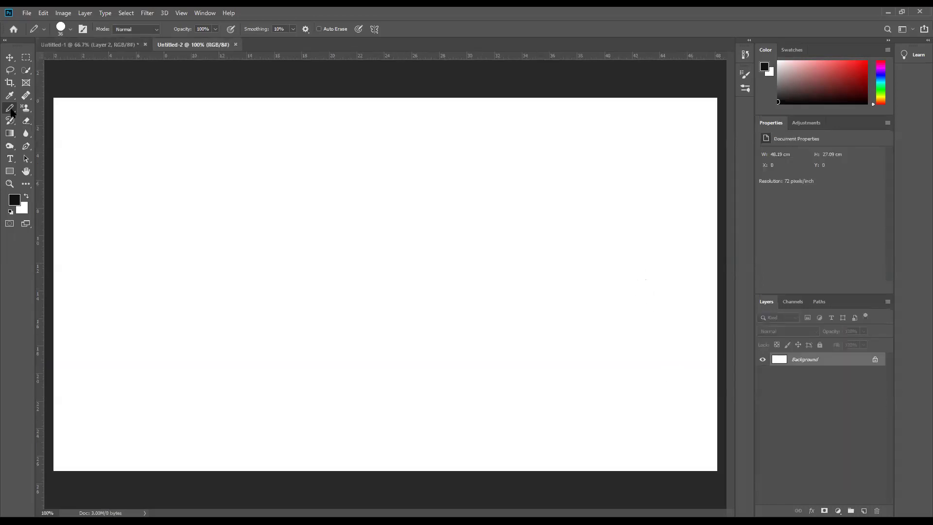
- Draw a thick black S-shaped pencil stroke in the left part of the blank canvas
{"action": "right_click", "coordinate": [10, 111]}
{"action": "left_click", "coordinate": [226, 141]}
{"action": "mouse_move", "coordinate": [250, 161]}
{"action": "left_mouse_down"}
{"action": "mouse_move", "coordinate": [208, 164]}
{"action": "mouse_move", "coordinate": [190, 190]}
{"action": "mouse_move", "coordinate": [220, 298]}
{"action": "mouse_move", "coordinate": [178, 321]}
{"action": "mouse_move", "coordinate": [154, 260]}
{"action": "left_mouse_up"}
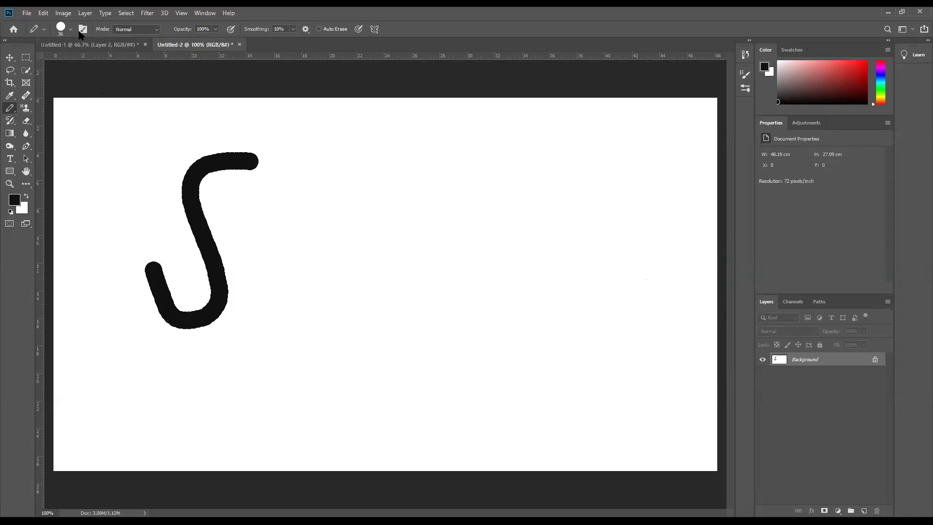
- Set the pencil size to 1 px and draw a thin S, a U and a wavy zigzag line beside the thick S
{"action": "left_click", "coordinate": [70, 30]}
{"action": "left_click_drag", "start_coordinate": [67, 61], "coordinate": [53, 61]}
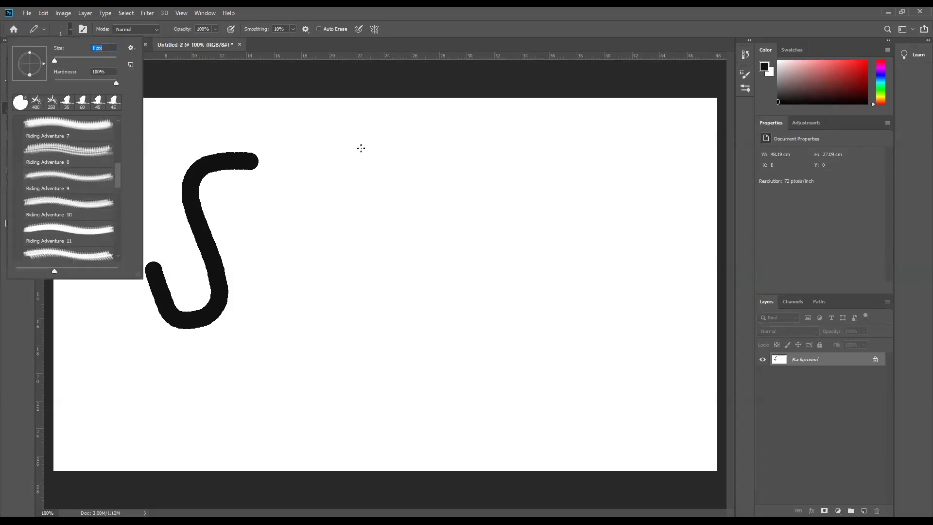
{"action": "mouse_move", "coordinate": [361, 148]}
{"action": "left_mouse_down"}
{"action": "mouse_move", "coordinate": [279, 309]}
{"action": "mouse_move", "coordinate": [259, 241]}
{"action": "left_mouse_up"}
{"action": "mouse_move", "coordinate": [368, 250]}
{"action": "left_mouse_down"}
{"action": "mouse_move", "coordinate": [397, 309]}
{"action": "mouse_move", "coordinate": [398, 243]}
{"action": "mouse_move", "coordinate": [415, 239]}
{"action": "mouse_move", "coordinate": [430, 288]}
{"action": "mouse_move", "coordinate": [429, 233]}
{"action": "mouse_move", "coordinate": [612, 215]}
{"action": "left_mouse_up"}
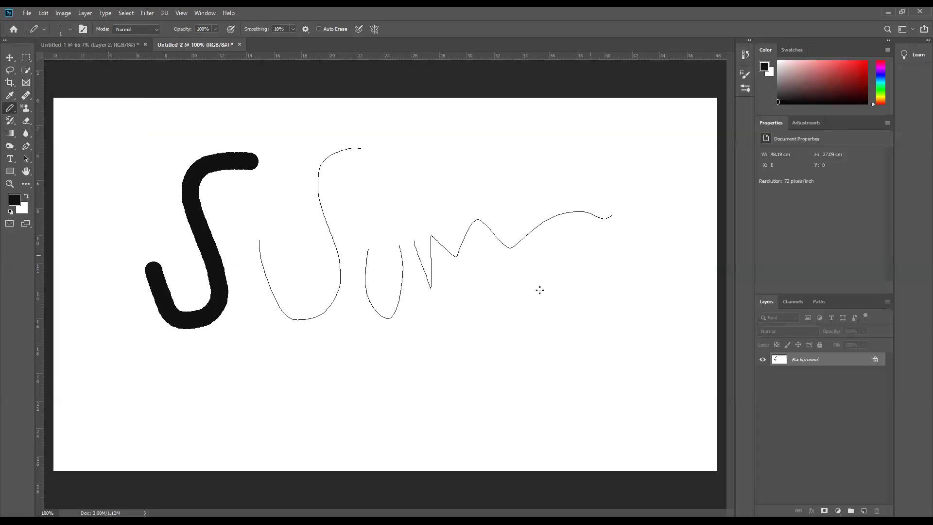
- Draw long thin pencil arcs across the canvas above the handwritten letters
{"action": "left_click_drag", "start_coordinate": [548, 198], "coordinate": [399, 134]}
{"action": "left_click_drag", "start_coordinate": [524, 190], "coordinate": [226, 137]}
{"action": "mouse_move", "coordinate": [541, 159]}
{"action": "left_mouse_down"}
{"action": "mouse_move", "coordinate": [180, 130]}
{"action": "mouse_move", "coordinate": [306, 104]}
{"action": "mouse_move", "coordinate": [148, 106]}
{"action": "left_mouse_up"}
- Fill the canvas's upper-left corner with a fan of short, thin, curved pencil strokes
{"action": "left_click_drag", "start_coordinate": [224, 134], "coordinate": [53, 113]}
{"action": "left_click_drag", "start_coordinate": [167, 139], "coordinate": [98, 112]}
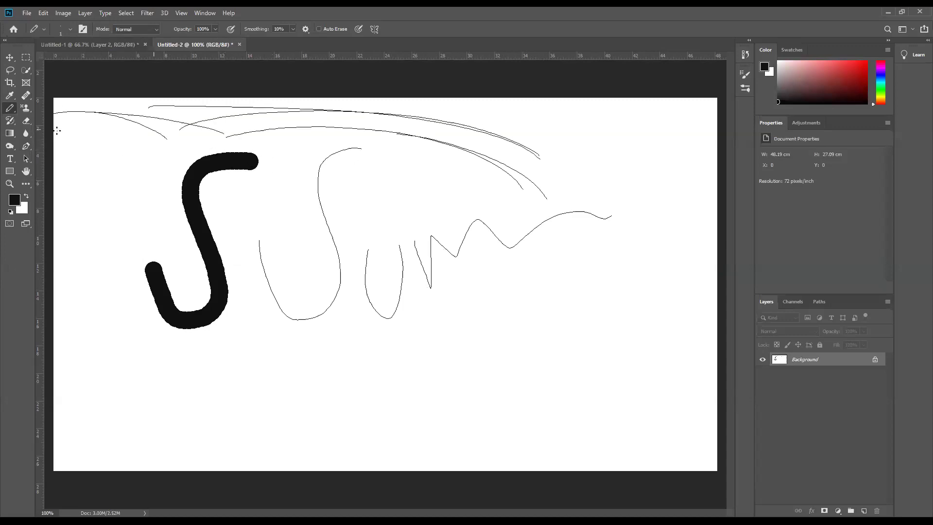
{"action": "left_click_drag", "start_coordinate": [219, 146], "coordinate": [78, 106]}
{"action": "left_click_drag", "start_coordinate": [154, 174], "coordinate": [83, 116]}
{"action": "left_click_drag", "start_coordinate": [176, 162], "coordinate": [53, 115]}
{"action": "left_click_drag", "start_coordinate": [189, 142], "coordinate": [64, 97]}
{"action": "left_click_drag", "start_coordinate": [141, 169], "coordinate": [54, 98]}
{"action": "left_click_drag", "start_coordinate": [77, 174], "coordinate": [81, 99]}
{"action": "left_click_drag", "start_coordinate": [143, 177], "coordinate": [54, 116]}
{"action": "left_click_drag", "start_coordinate": [190, 146], "coordinate": [102, 98]}
{"action": "left_click_drag", "start_coordinate": [214, 116], "coordinate": [73, 97]}
{"action": "left_click_drag", "start_coordinate": [246, 136], "coordinate": [169, 98]}
{"action": "left_click", "coordinate": [129, 195]}
{"action": "mouse_move", "coordinate": [175, 233]}
{"action": "left_mouse_down"}
{"action": "mouse_move", "coordinate": [126, 165]}
{"action": "mouse_move", "coordinate": [110, 177]}
{"action": "mouse_move", "coordinate": [54, 117]}
{"action": "left_mouse_up"}
{"action": "mouse_move", "coordinate": [129, 196]}
{"action": "left_mouse_down"}
{"action": "mouse_move", "coordinate": [58, 112]}
{"action": "mouse_move", "coordinate": [53, 121]}
{"action": "left_mouse_up"}
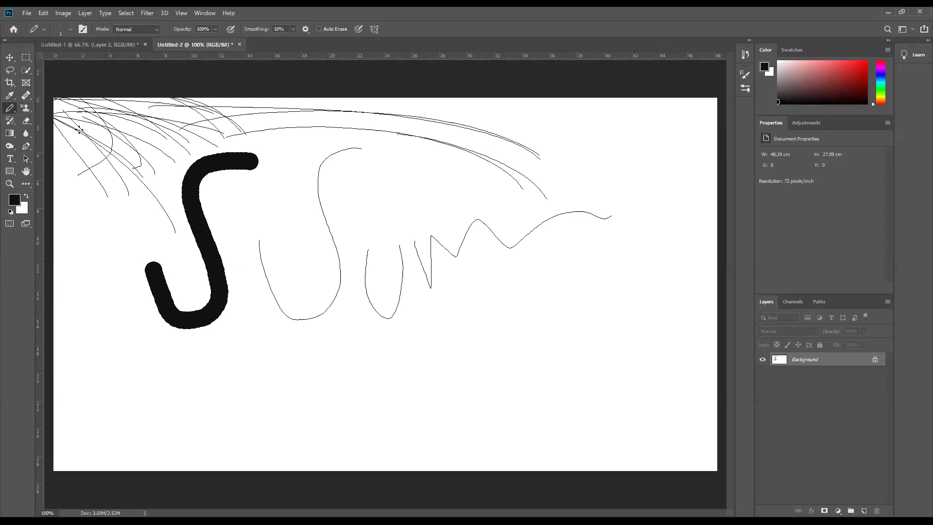
{"action": "right_click", "coordinate": [4, 109]}
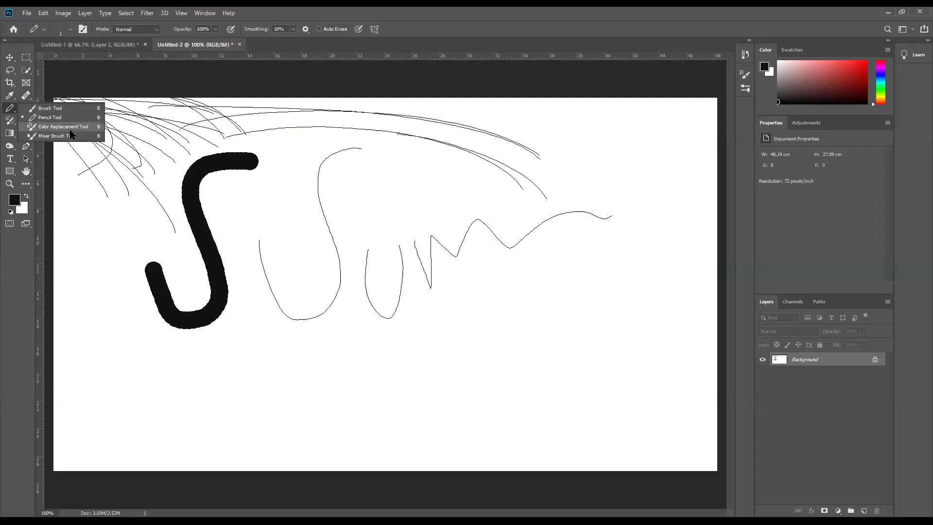
{"action": "left_click", "coordinate": [266, 338]}
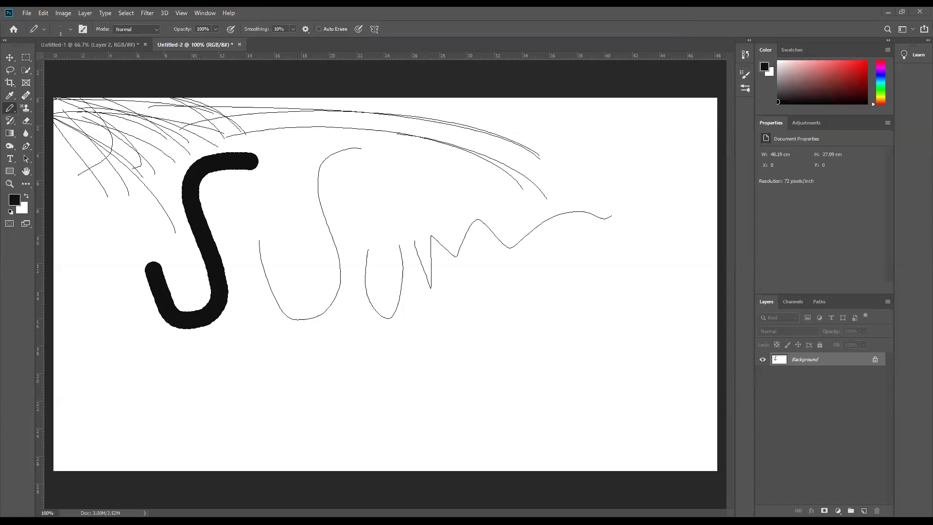
- Switch to the browser's flower image results and save the Guardian's white daisy photo to the Desktop as 4864.jpg
{"action": "key", "text": "alt+Tab"}
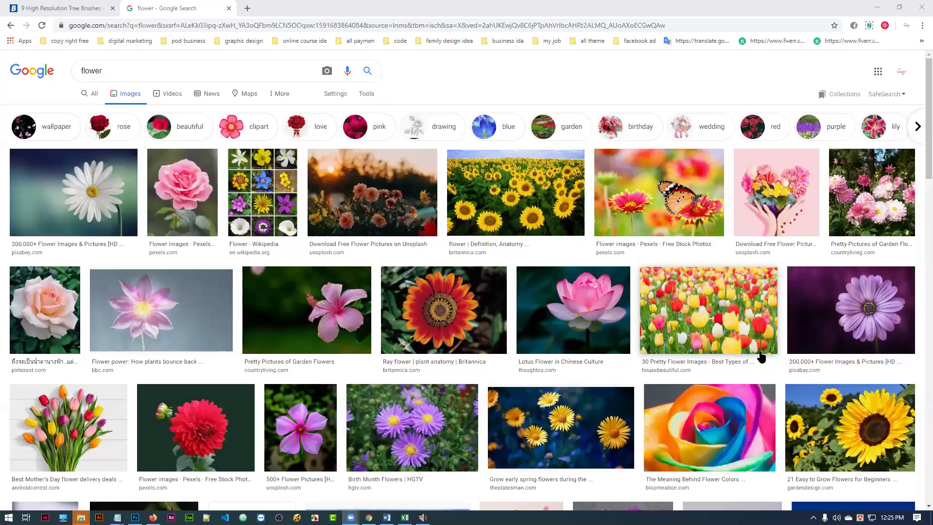
{"action": "scroll", "coordinate": [342, 327], "scroll_direction": "down", "scroll_amount": 1}
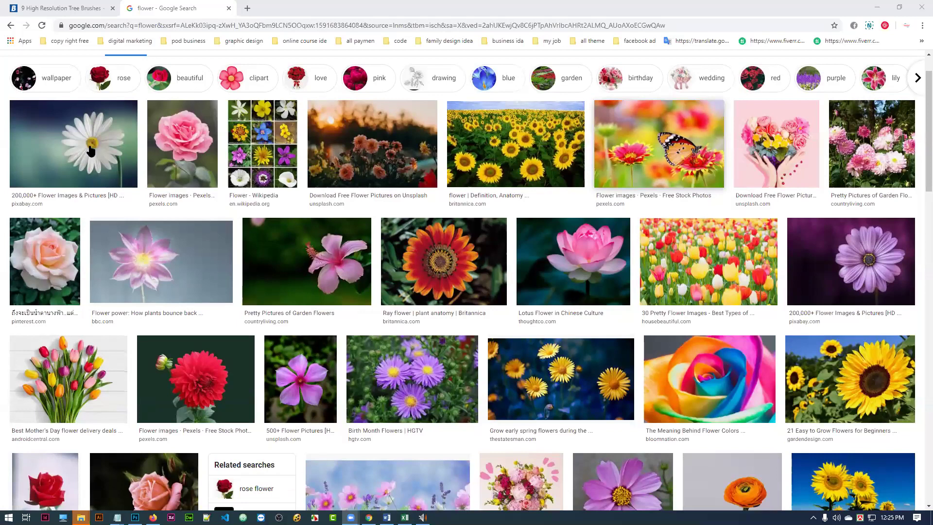
{"action": "left_click", "coordinate": [100, 148]}
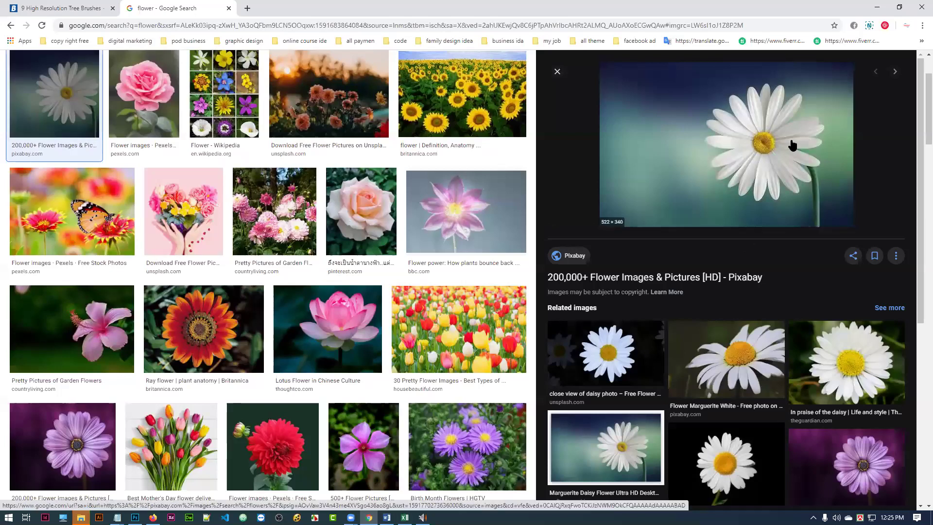
{"action": "left_click", "coordinate": [850, 350]}
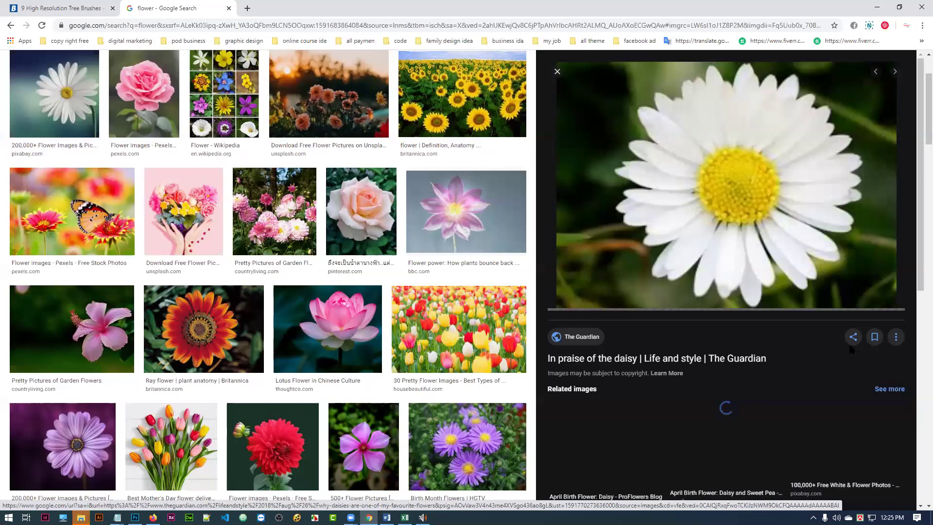
{"action": "right_click", "coordinate": [707, 167]}
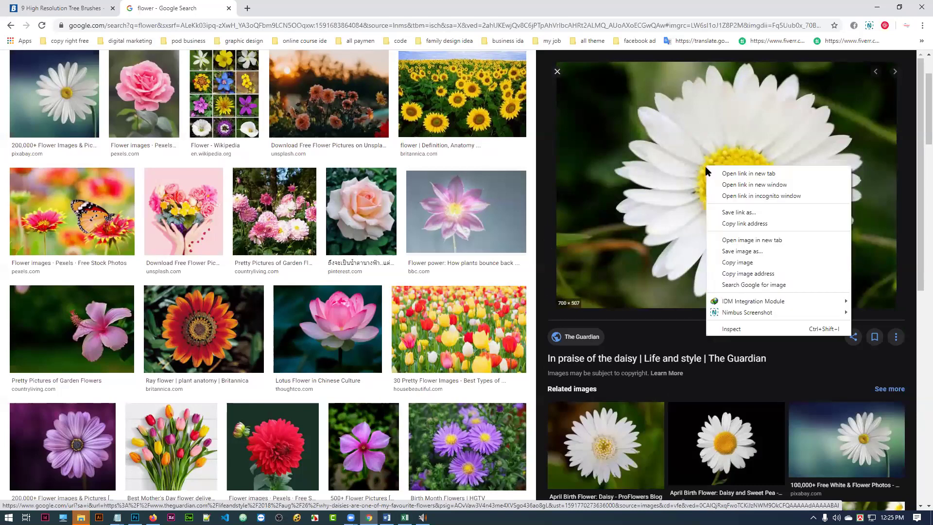
{"action": "left_click", "coordinate": [764, 252]}
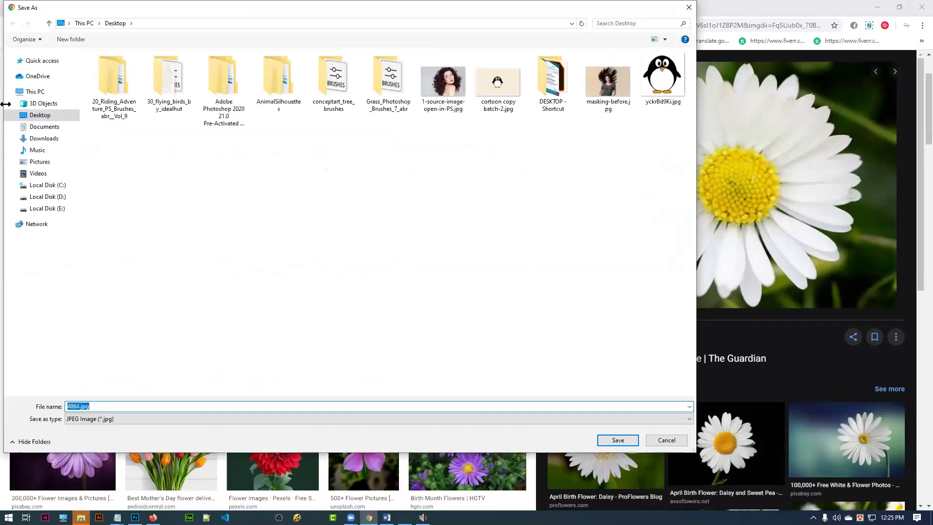
{"action": "left_click", "coordinate": [41, 118]}
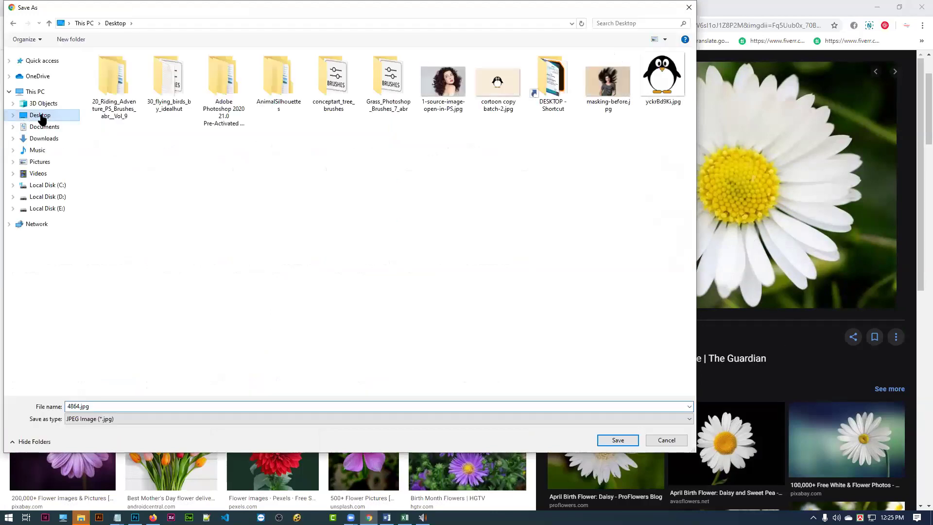
{"action": "left_click", "coordinate": [614, 440]}
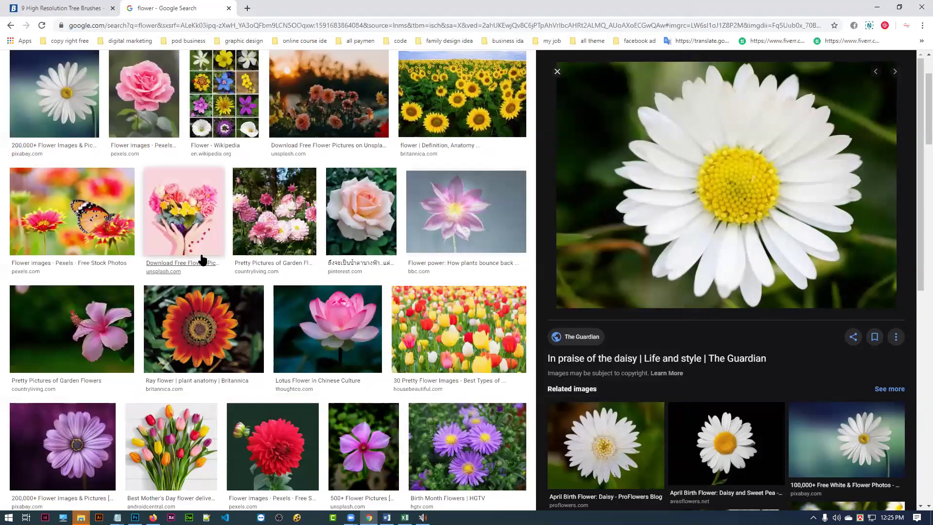
- Filter the flower image search to show only large images
{"action": "scroll", "coordinate": [203, 260], "scroll_direction": "up", "scroll_amount": 2}
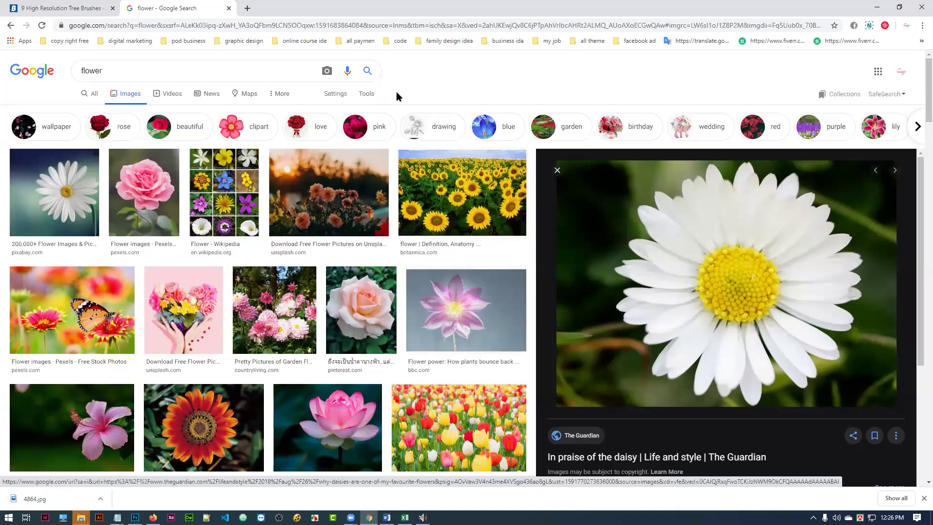
{"action": "left_click", "coordinate": [368, 96]}
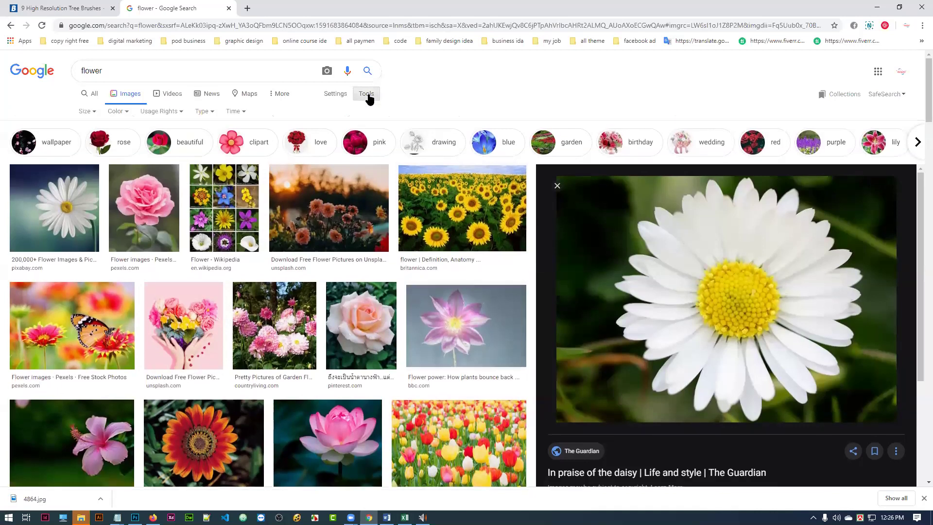
{"action": "left_click", "coordinate": [92, 114]}
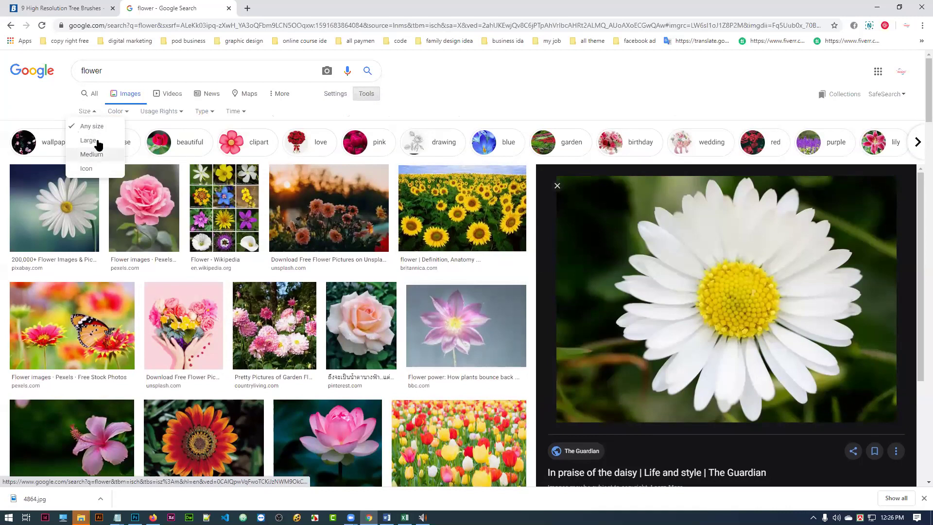
{"action": "left_click", "coordinate": [91, 144]}
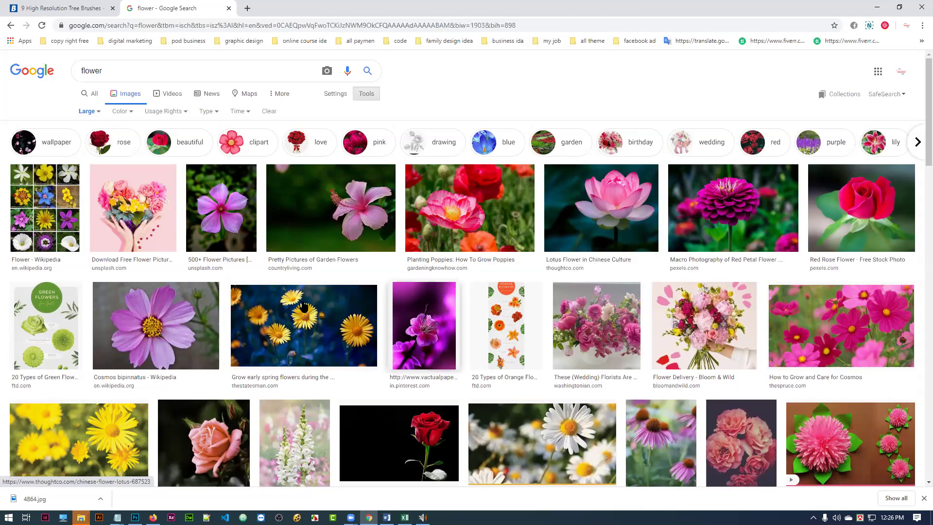
- Browse the large flower results and save Wikipedia's pink Cosmos bipinnatus photo to the Desktop under its suggested file name
{"action": "scroll", "coordinate": [296, 306], "scroll_direction": "down", "scroll_amount": 2}
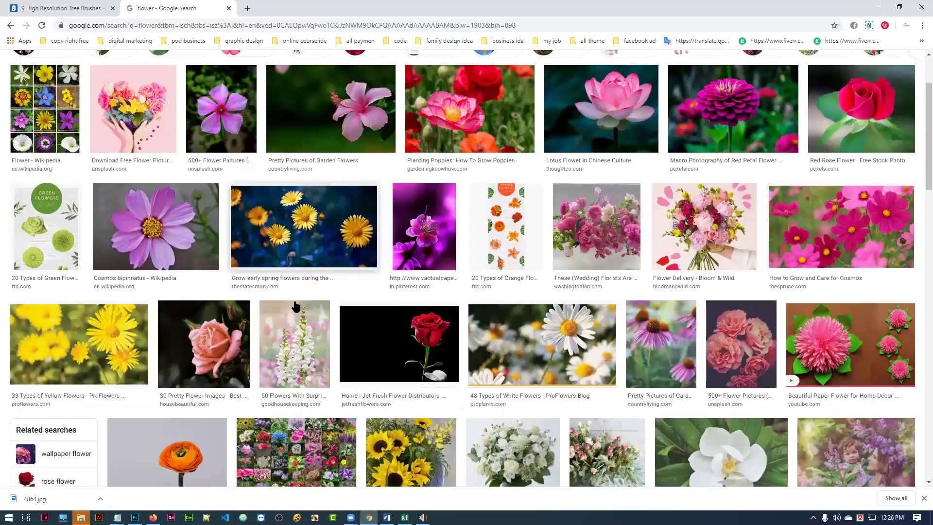
{"action": "scroll", "coordinate": [682, 263], "scroll_direction": "up", "scroll_amount": 2}
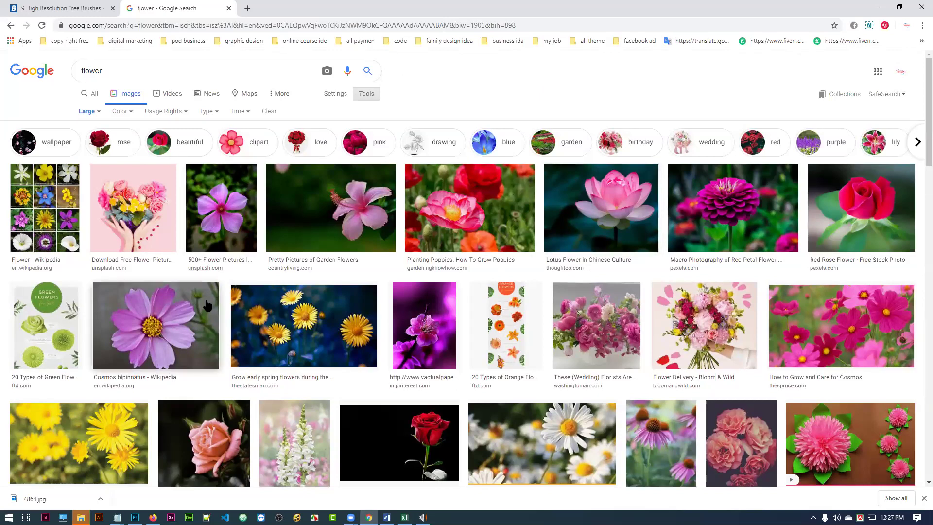
{"action": "scroll", "coordinate": [189, 360], "scroll_direction": "down", "scroll_amount": 5}
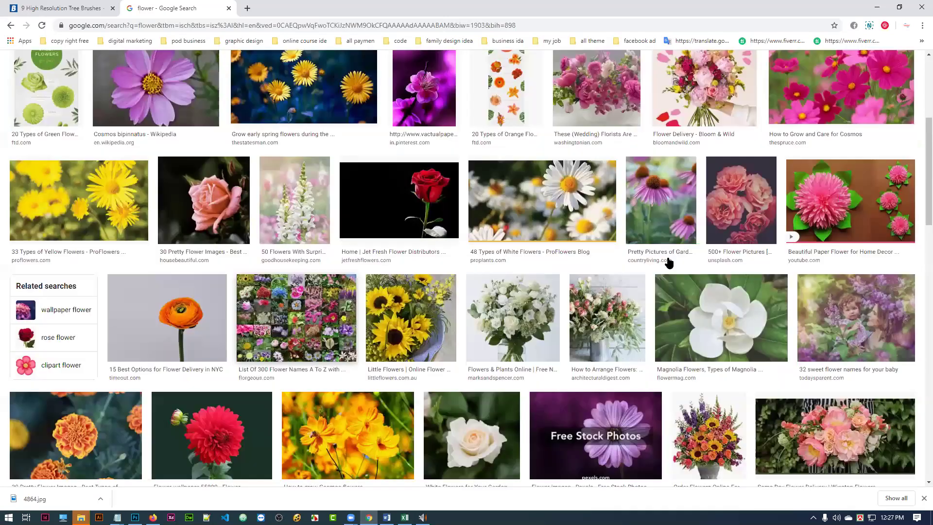
{"action": "scroll", "coordinate": [670, 262], "scroll_direction": "up", "scroll_amount": 5}
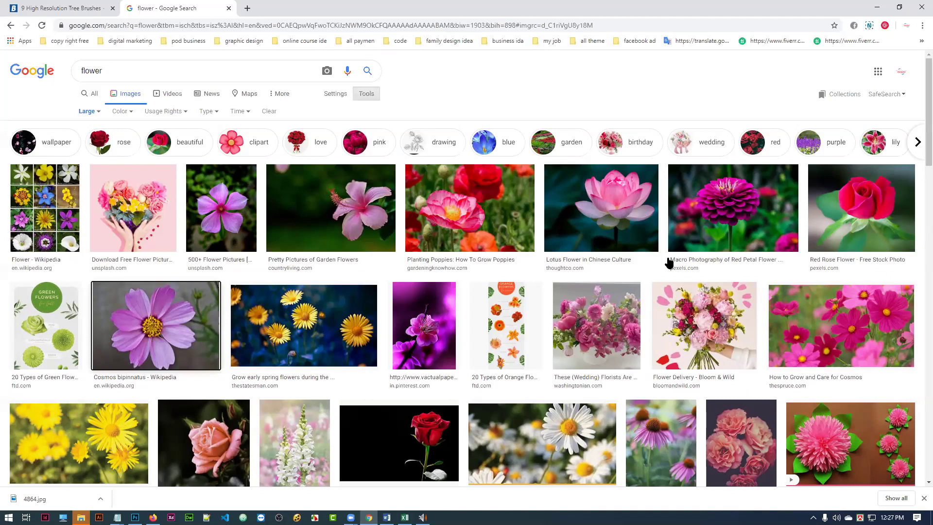
{"action": "key", "text": "alt+Right"}
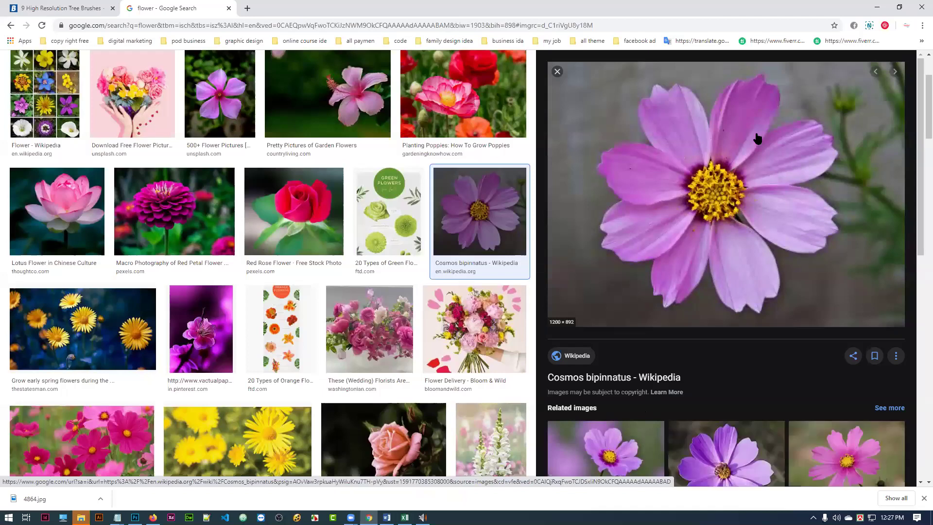
{"action": "right_click", "coordinate": [717, 136]}
{"action": "left_click", "coordinate": [774, 223]}
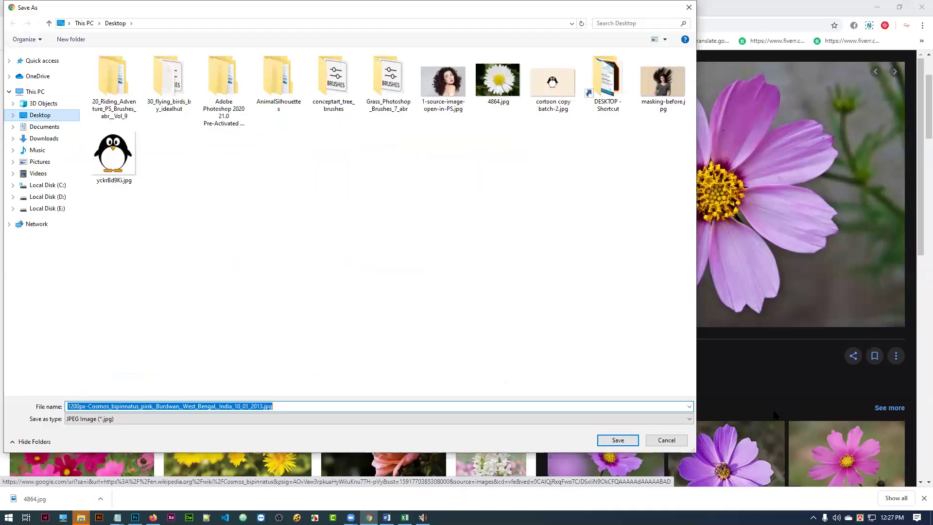
{"action": "left_click", "coordinate": [619, 440]}
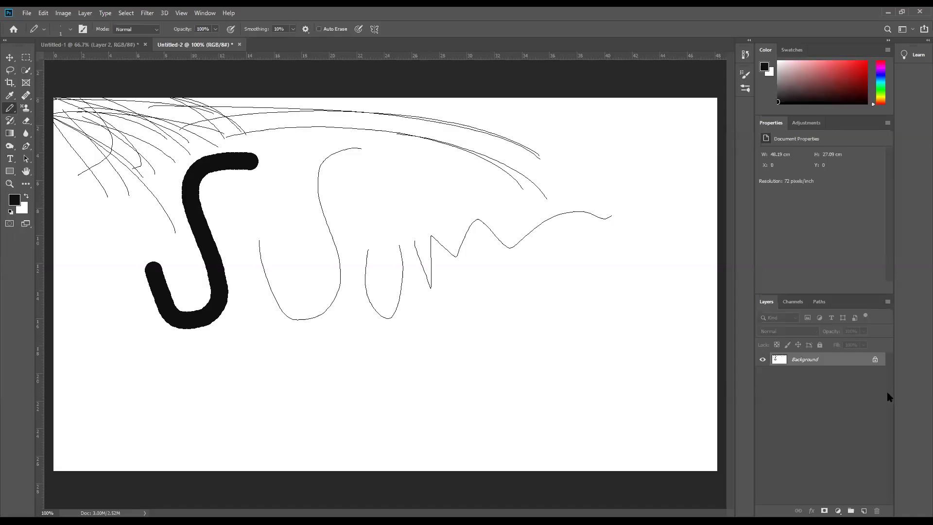
- Undo the pencil strokes on the Untitled-2 canvas
{"action": "key", "text": "ctrl+z"}
{"action": "key", "text": "ctrl+z"}
{"action": "key", "text": "ctrl+z"}
{"action": "key", "text": "ctrl+z"}
{"action": "key", "text": "ctrl+z"}
{"action": "key", "text": "ctrl+z"}
{"action": "key", "text": "ctrl+z"}
{"action": "key", "text": "ctrl+z"}
{"action": "key", "text": "ctrl+z"}
{"action": "key", "text": "ctrl+z"}
{"action": "key", "text": "ctrl+z"}
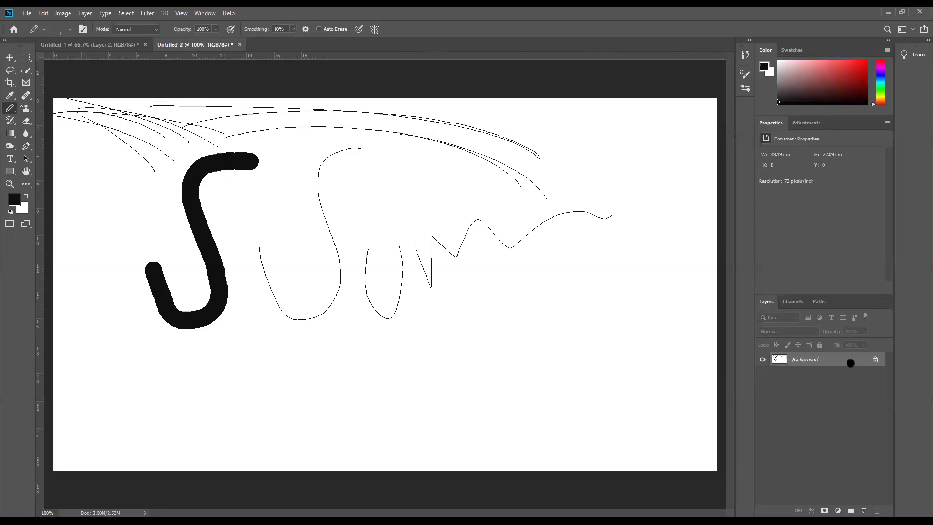
{"action": "key", "text": "ctrl+z"}
{"action": "key", "text": "ctrl+z"}
{"action": "key", "text": "ctrl+z"}
{"action": "key", "text": "ctrl+z"}
{"action": "key", "text": "ctrl+z"}
{"action": "key", "text": "ctrl+z"}
{"action": "key", "text": "ctrl+z"}
{"action": "key", "text": "ctrl+z"}
{"action": "key", "text": "ctrl+z"}
{"action": "key", "text": "ctrl+z"}
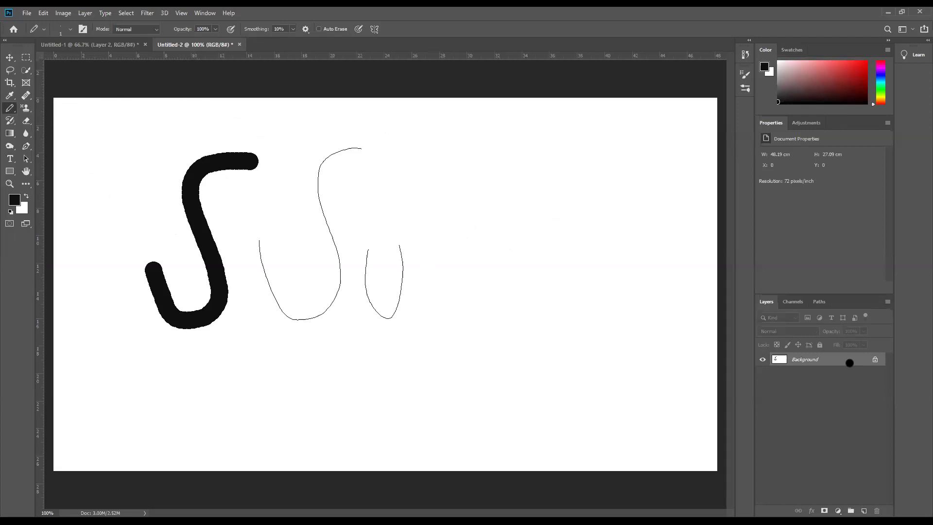
- Open the pink cosmos photo and 4864.jpg from the Desktop together
{"action": "left_click", "coordinate": [29, 13]}
{"action": "left_click", "coordinate": [37, 33]}
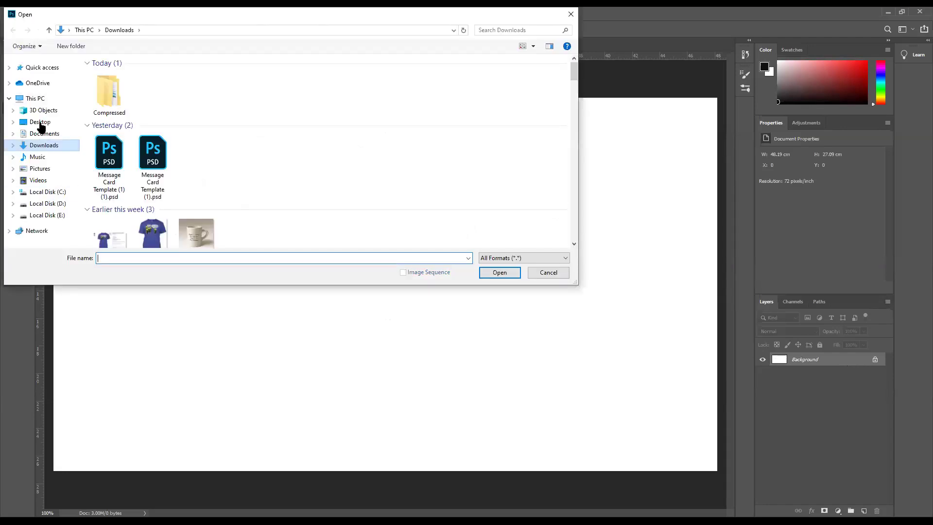
{"action": "left_click", "coordinate": [40, 124]}
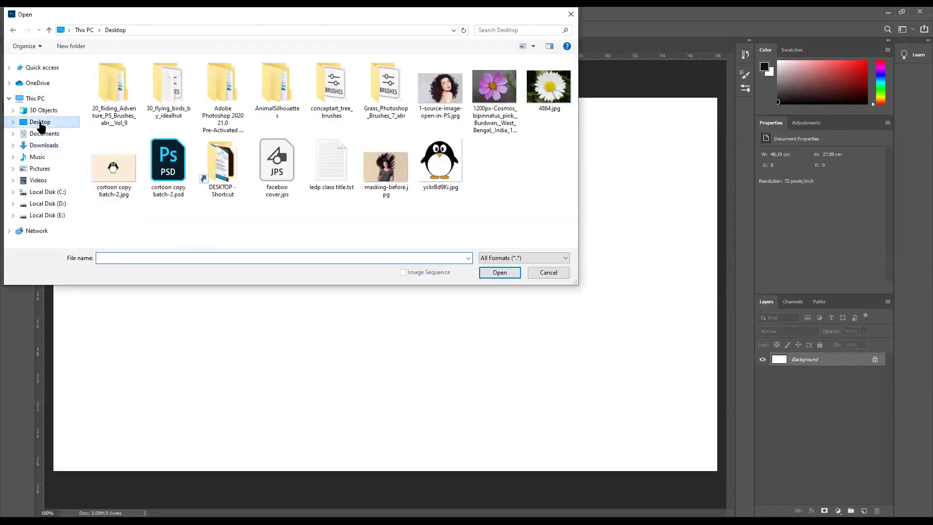
{"action": "left_click", "coordinate": [505, 114], "text": "ctrl"}
{"action": "left_click", "coordinate": [500, 272]}
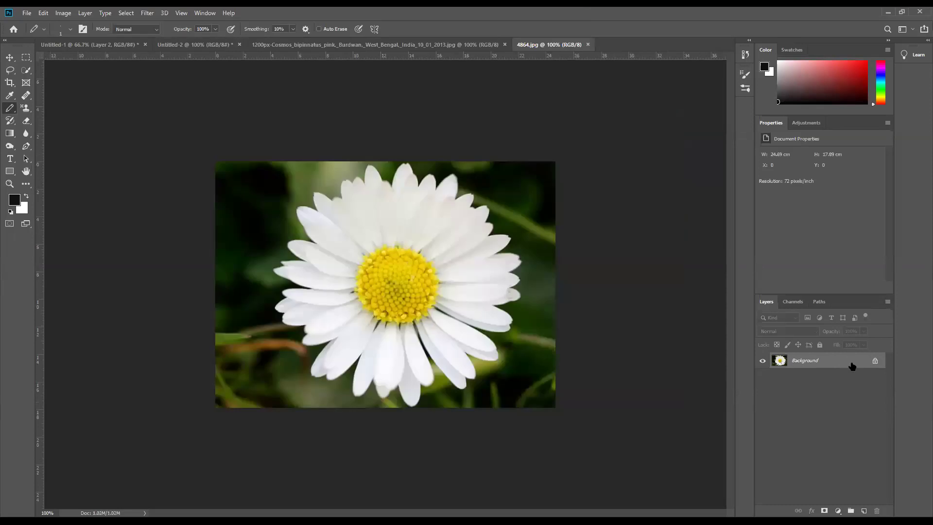
- Duplicate the daisy photo's Background layer and hide the original Background
{"action": "key", "text": "ctrl+j"}
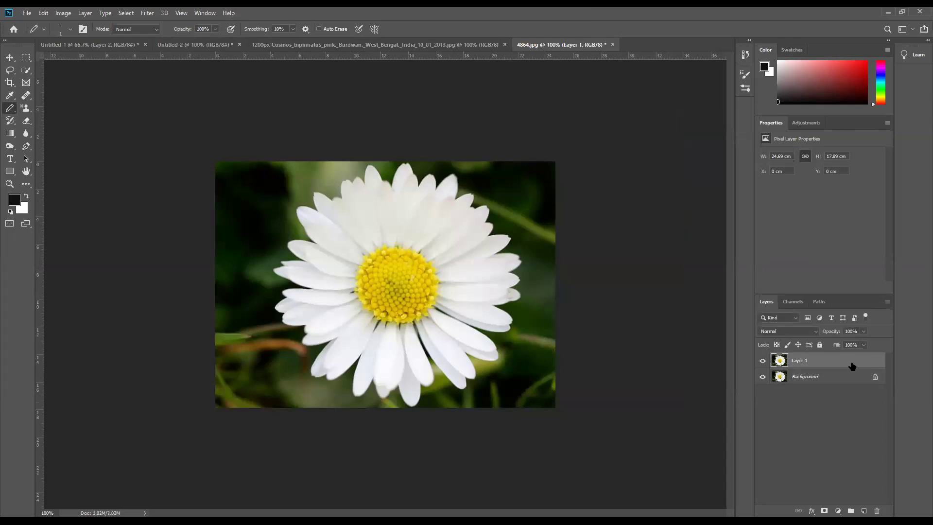
{"action": "left_click", "coordinate": [849, 382]}
{"action": "left_click", "coordinate": [763, 377]}
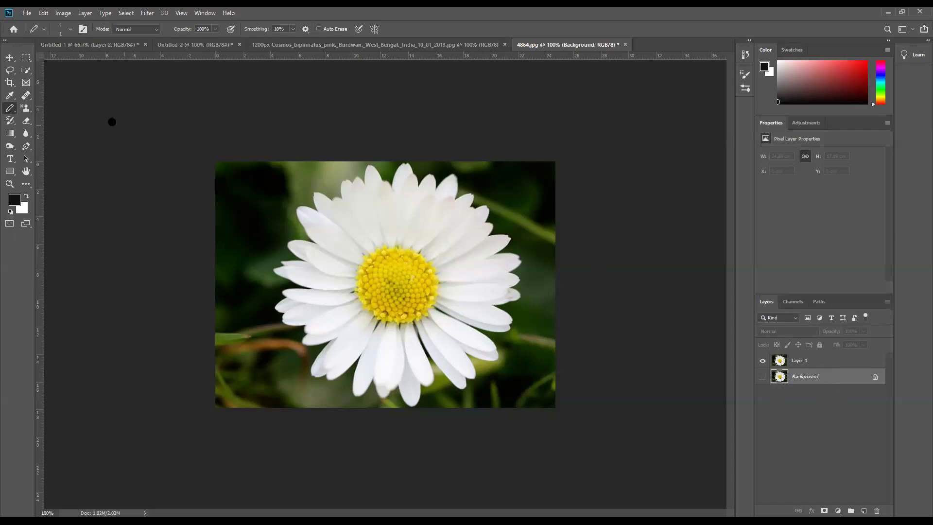
- Activate the Color Replacement Tool, select Layer 1 and set the foreground colour to bright red
{"action": "right_click", "coordinate": [10, 109]}
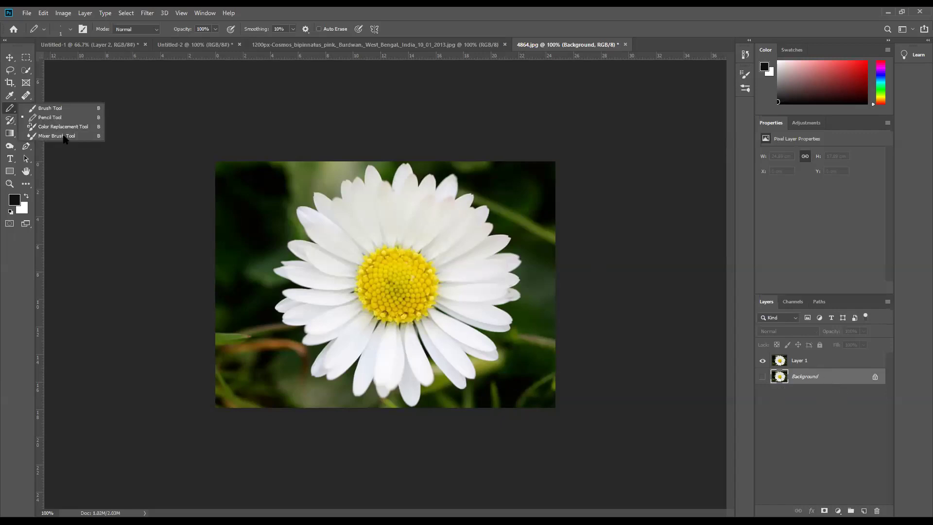
{"action": "left_click", "coordinate": [57, 127]}
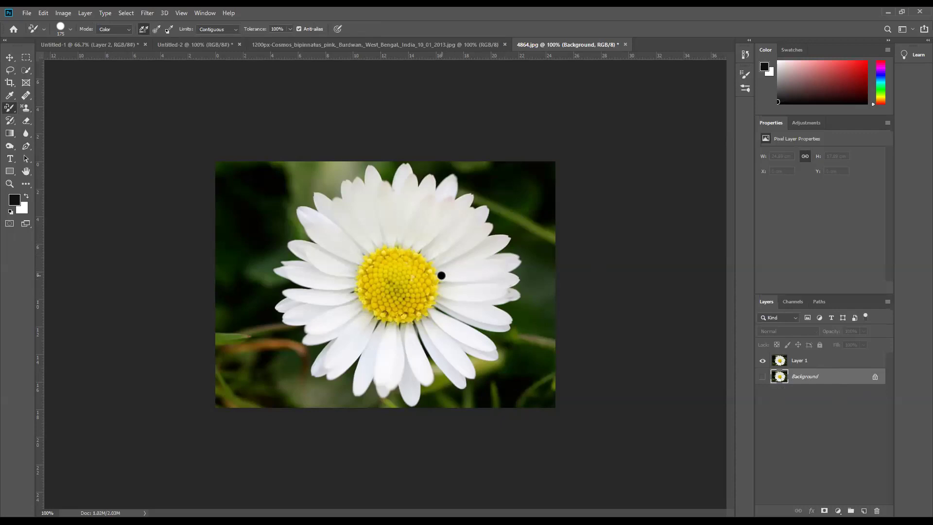
{"action": "left_click", "coordinate": [820, 364]}
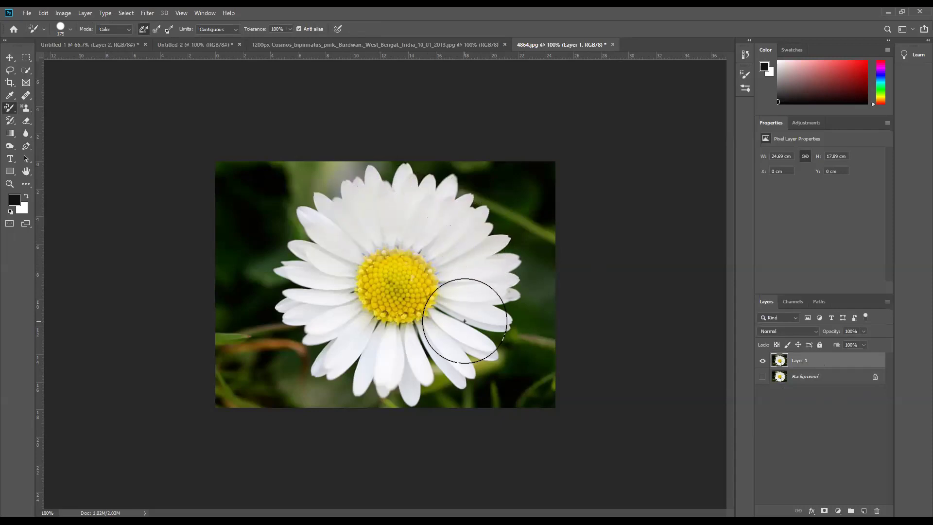
{"action": "left_click", "coordinate": [15, 199]}
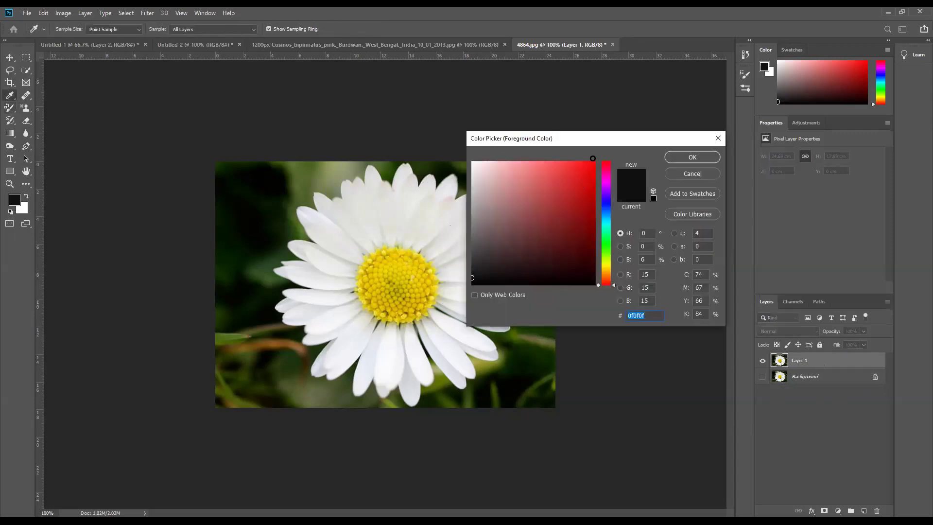
{"action": "left_click", "coordinate": [593, 159]}
{"action": "left_click", "coordinate": [692, 157]}
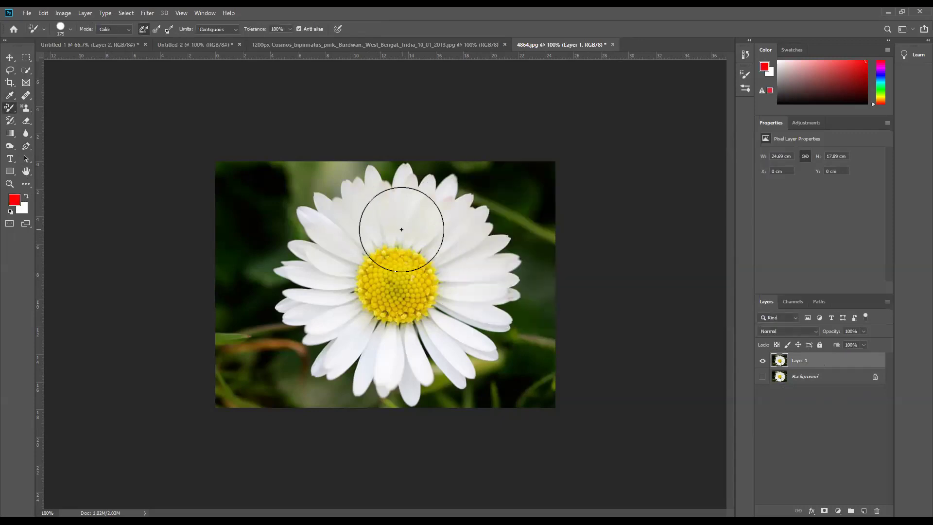
- Reduce the Color Replacement brush size to 70 px for working on the daisy petals
{"action": "key", "text": "bracketleft"}
{"action": "key", "text": "bracketleft"}
{"action": "key", "text": "bracketleft"}
{"action": "key", "text": "bracketleft"}
{"action": "key", "text": "bracketleft"}
{"action": "key", "text": "bracketleft"}
{"action": "mouse_move", "coordinate": [403, 191]}
{"action": "left_mouse_down"}
{"action": "mouse_move", "coordinate": [399, 220]}
{"action": "mouse_move", "coordinate": [364, 213]}
{"action": "mouse_move", "coordinate": [358, 193]}
{"action": "mouse_move", "coordinate": [375, 218]}
{"action": "mouse_move", "coordinate": [352, 218]}
{"action": "mouse_move", "coordinate": [345, 236]}
{"action": "mouse_move", "coordinate": [328, 223]}
{"action": "mouse_move", "coordinate": [318, 227]}
{"action": "mouse_move", "coordinate": [327, 236]}
{"action": "mouse_move", "coordinate": [315, 229]}
{"action": "mouse_move", "coordinate": [301, 263]}
{"action": "mouse_move", "coordinate": [318, 265]}
{"action": "mouse_move", "coordinate": [294, 285]}
{"action": "mouse_move", "coordinate": [304, 306]}
{"action": "mouse_move", "coordinate": [337, 234]}
{"action": "mouse_move", "coordinate": [418, 197]}
{"action": "mouse_move", "coordinate": [419, 217]}
{"action": "mouse_move", "coordinate": [404, 203]}
{"action": "mouse_move", "coordinate": [395, 209]}
{"action": "mouse_move", "coordinate": [395, 193]}
{"action": "mouse_move", "coordinate": [385, 220]}
{"action": "mouse_move", "coordinate": [374, 214]}
{"action": "mouse_move", "coordinate": [439, 195]}
{"action": "mouse_move", "coordinate": [479, 207]}
{"action": "mouse_move", "coordinate": [504, 251]}
{"action": "mouse_move", "coordinate": [508, 288]}
{"action": "mouse_move", "coordinate": [421, 235]}
{"action": "mouse_move", "coordinate": [469, 305]}
{"action": "mouse_move", "coordinate": [463, 351]}
{"action": "mouse_move", "coordinate": [452, 326]}
{"action": "mouse_move", "coordinate": [459, 368]}
{"action": "left_mouse_up"}
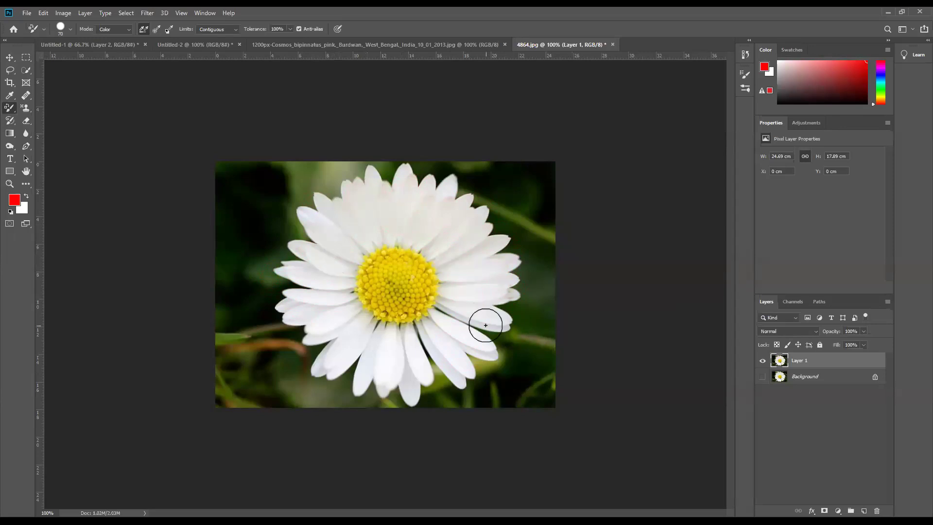
- Try a red color-replacement stroke on the petals just below the daisy's yellow centre
{"action": "key", "text": "ctrl+plus"}
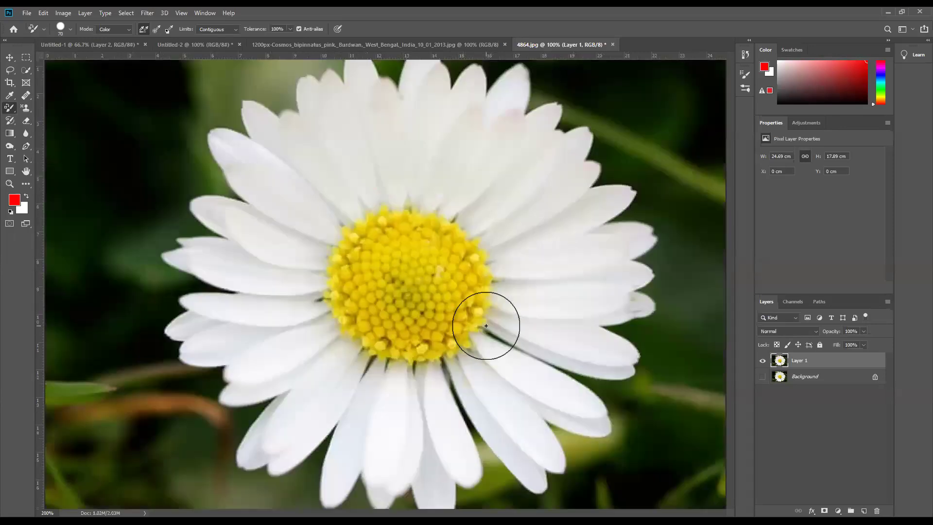
{"action": "key", "text": "ctrl+minus"}
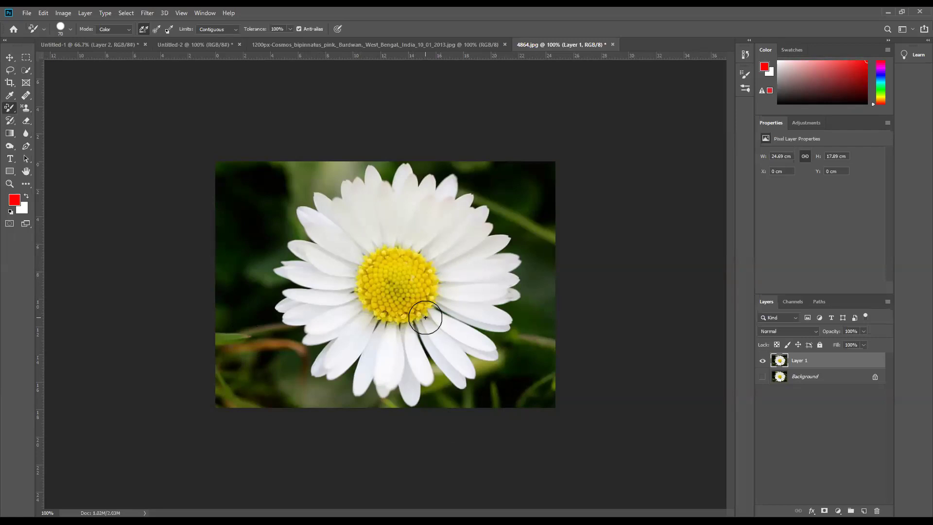
{"action": "left_click_drag", "start_coordinate": [427, 323], "coordinate": [424, 347]}
{"action": "key", "text": "ctrl+z"}
- Select the whole daisy flower using the Quick Selection Tool with an enlarged brush
{"action": "left_click", "coordinate": [29, 73]}
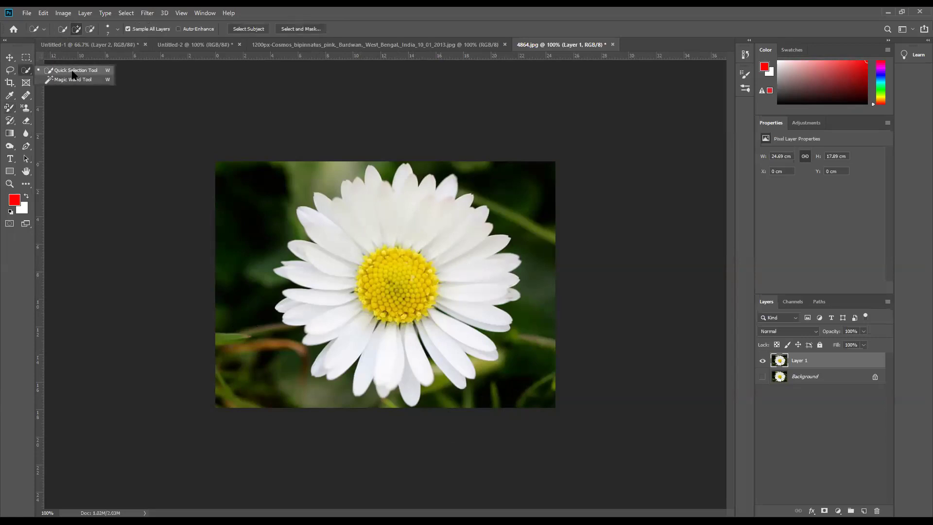
{"action": "left_click", "coordinate": [73, 72]}
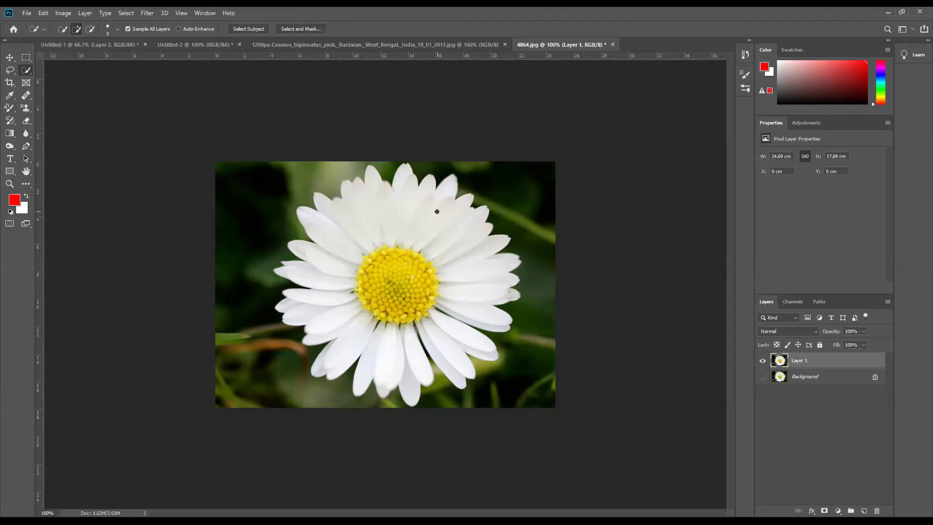
{"action": "key", "text": "bracketright"}
{"action": "key", "text": "bracketright"}
{"action": "key", "text": "bracketright"}
{"action": "key", "text": "bracketright"}
{"action": "key", "text": "bracketright"}
{"action": "mouse_move", "coordinate": [397, 186]}
{"action": "left_mouse_down"}
{"action": "mouse_move", "coordinate": [347, 202]}
{"action": "mouse_move", "coordinate": [326, 222]}
{"action": "mouse_move", "coordinate": [315, 278]}
{"action": "mouse_move", "coordinate": [337, 345]}
{"action": "mouse_move", "coordinate": [387, 349]}
{"action": "mouse_move", "coordinate": [424, 339]}
{"action": "mouse_move", "coordinate": [453, 295]}
{"action": "left_mouse_up"}
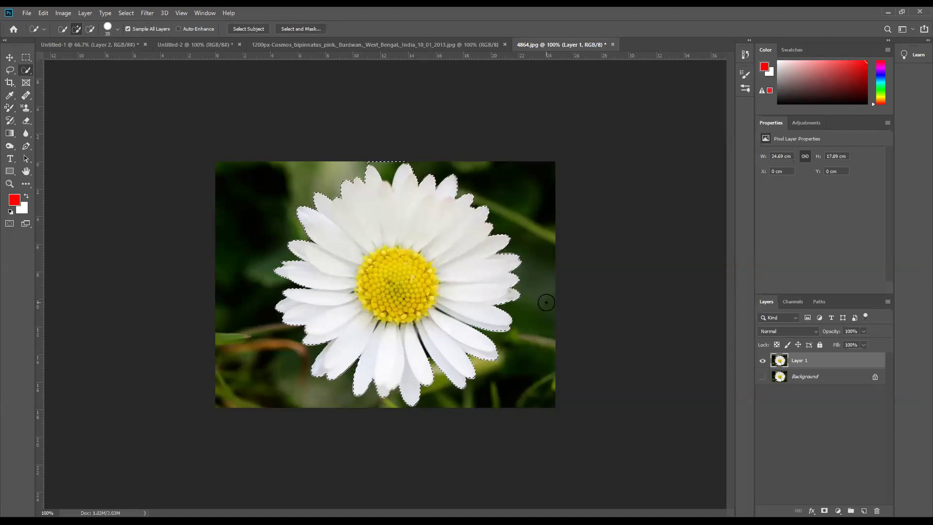
- Subtract the background gap between the two uppermost petals from the selection, using a 10 px brush
{"action": "key", "text": "ctrl+plus"}
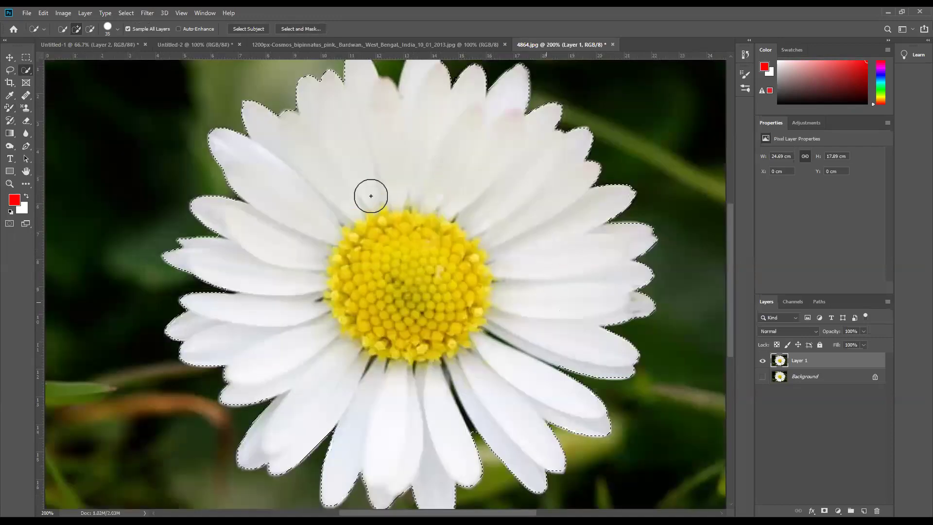
{"action": "scroll", "coordinate": [355, 131], "scroll_direction": "up", "scroll_amount": 5}
{"action": "key", "text": "bracketleft"}
{"action": "key", "text": "bracketleft"}
{"action": "key", "text": "bracketleft"}
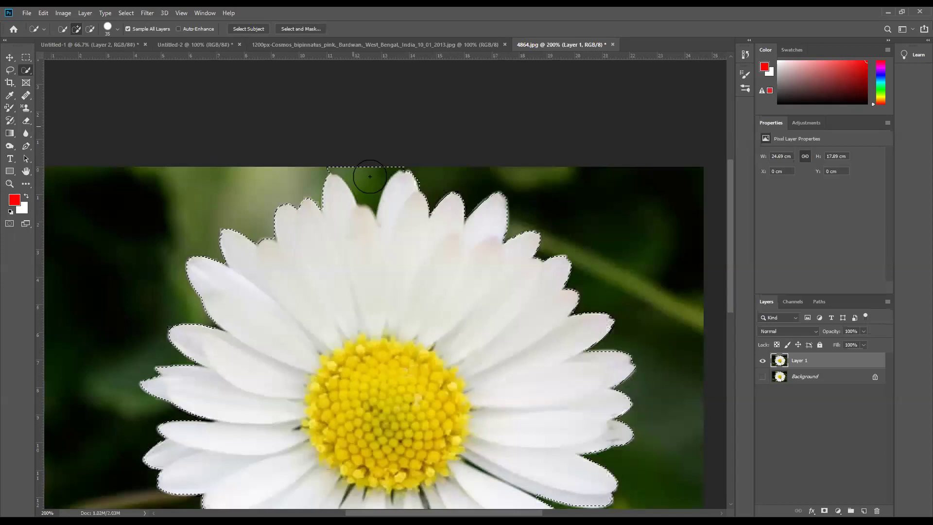
{"action": "key", "text": "bracketleft"}
{"action": "key", "text": "bracketleft"}
{"action": "mouse_move", "coordinate": [329, 163]}
{"action": "left_mouse_down"}
{"action": "mouse_move", "coordinate": [344, 166]}
{"action": "mouse_move", "coordinate": [373, 201]}
{"action": "mouse_move", "coordinate": [389, 160]}
{"action": "left_mouse_up"}
- Examine the selection edge around all the daisy's petals at 200% zoom
{"action": "key", "text": "space"}
{"action": "left_click_drag", "start_coordinate": [352, 274], "coordinate": [417, 238]}
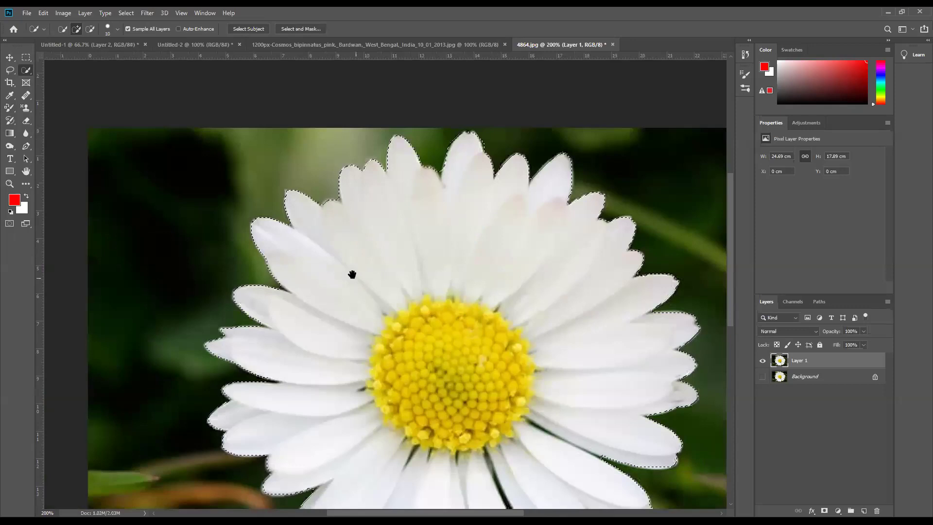
{"action": "scroll", "coordinate": [514, 237], "scroll_direction": "right", "scroll_amount": 4}
{"action": "scroll", "coordinate": [515, 236], "scroll_direction": "down", "scroll_amount": 2}
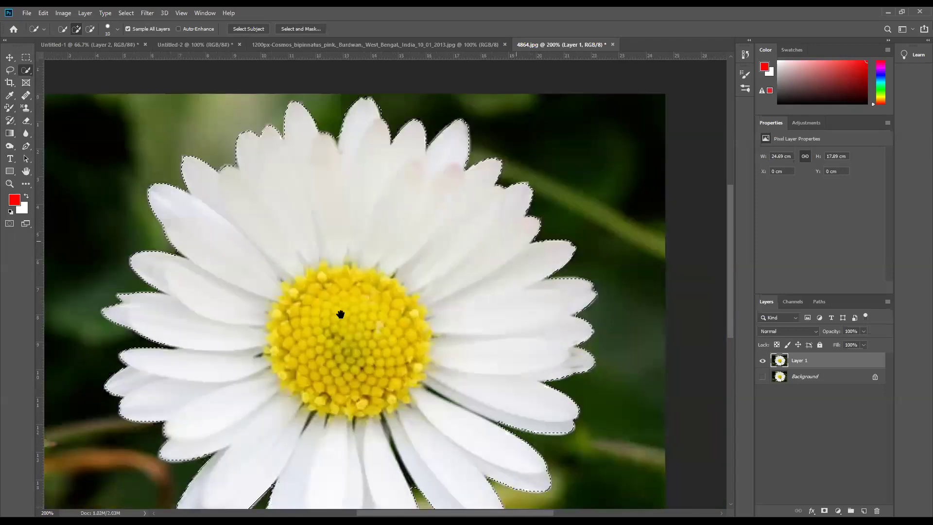
{"action": "scroll", "coordinate": [318, 339], "scroll_direction": "down", "scroll_amount": 2}
{"action": "scroll", "coordinate": [319, 339], "scroll_direction": "left", "scroll_amount": 3}
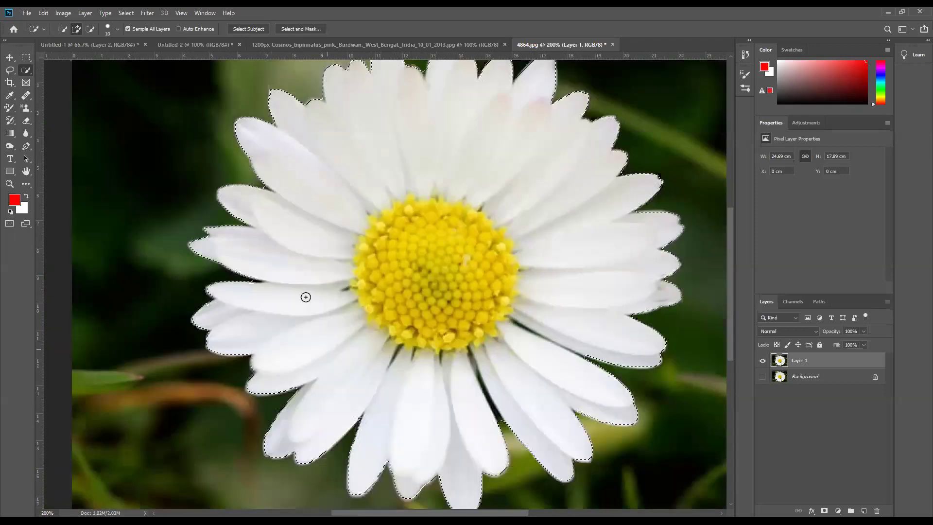
{"action": "scroll", "coordinate": [486, 300], "scroll_direction": "down", "scroll_amount": 2}
{"action": "scroll", "coordinate": [485, 300], "scroll_direction": "right", "scroll_amount": 1}
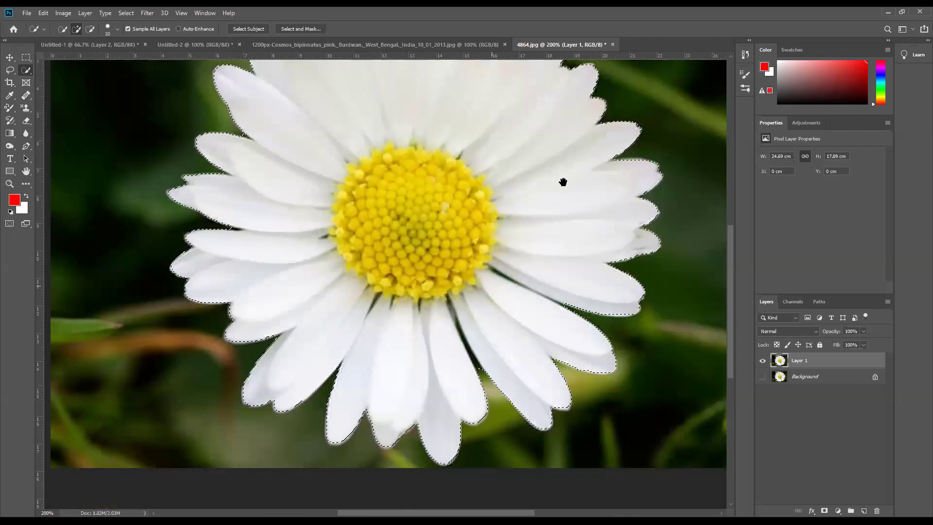
{"action": "scroll", "coordinate": [558, 312], "scroll_direction": "up", "scroll_amount": 5}
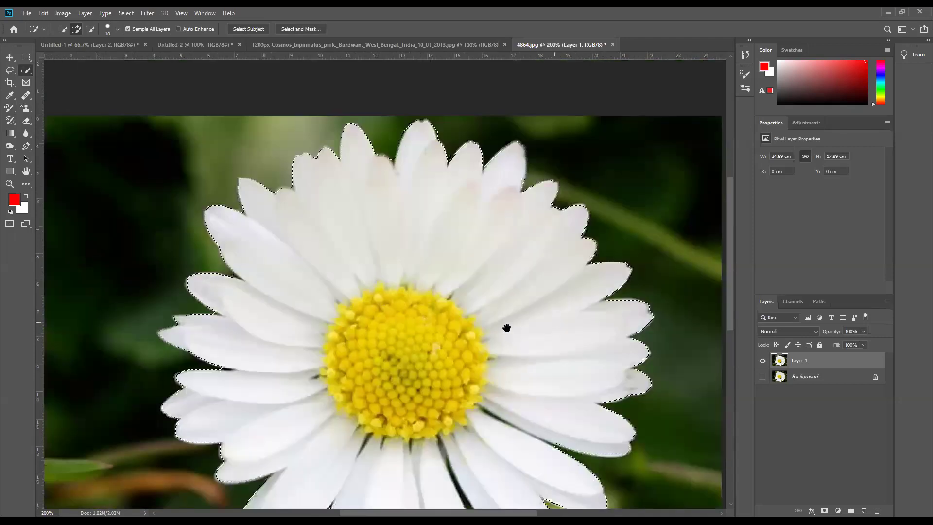
{"action": "scroll", "coordinate": [502, 287], "scroll_direction": "down", "scroll_amount": 3}
{"action": "scroll", "coordinate": [501, 286], "scroll_direction": "right", "scroll_amount": 1}
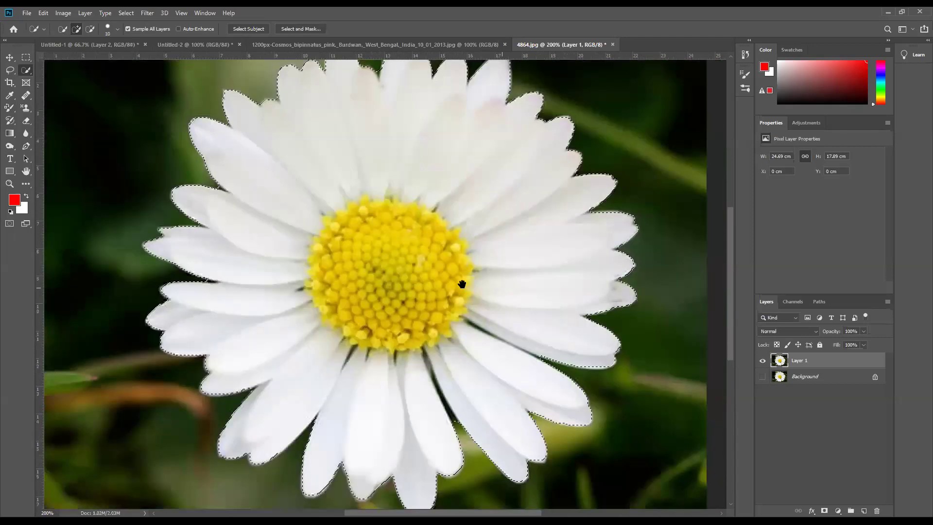
{"action": "scroll", "coordinate": [463, 289], "scroll_direction": "up", "scroll_amount": 1}
{"action": "scroll", "coordinate": [463, 289], "scroll_direction": "left", "scroll_amount": 1}
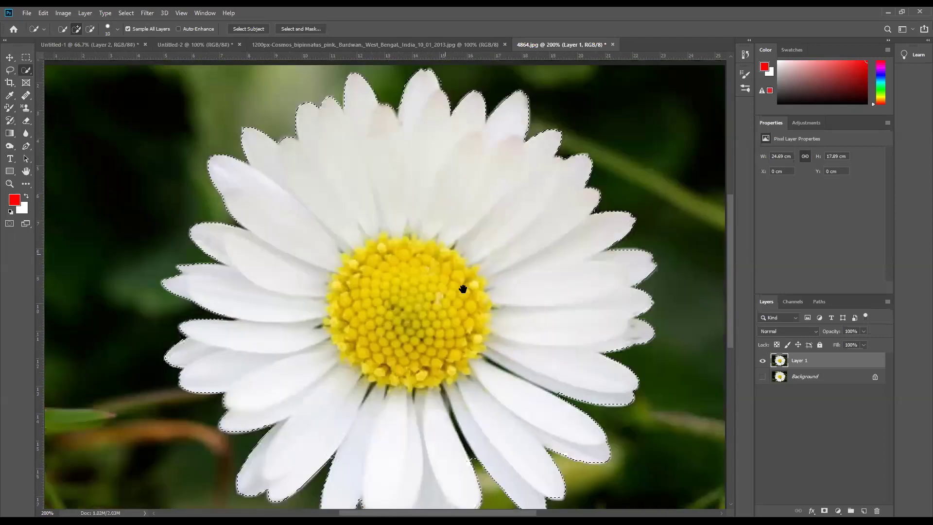
{"action": "scroll", "coordinate": [494, 300], "scroll_direction": "down", "scroll_amount": 1}
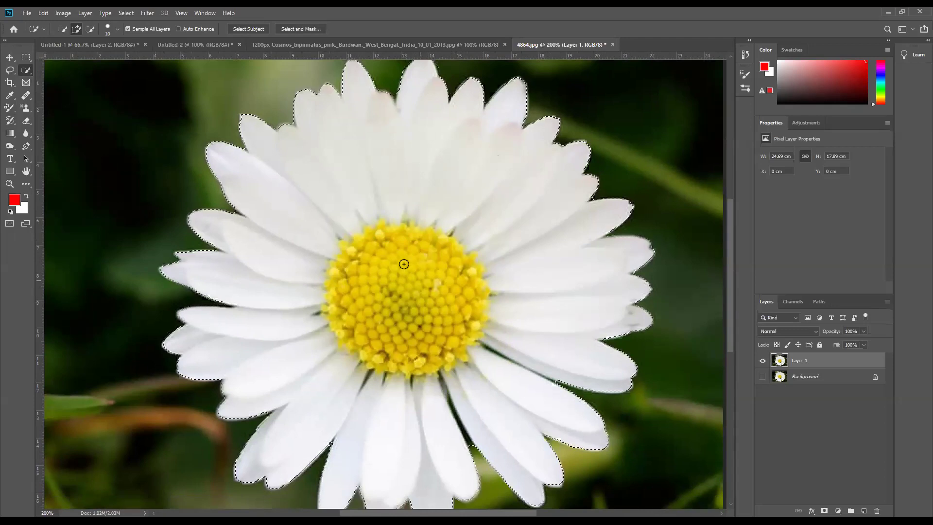
- Subtract the daisy's yellow centre from the selection, including the small leftover spot inside it
{"action": "mouse_move", "coordinate": [402, 282]}
{"action": "left_mouse_down", "text": "alt"}
{"action": "mouse_move", "coordinate": [411, 299]}
{"action": "mouse_move", "coordinate": [390, 265]}
{"action": "mouse_move", "coordinate": [367, 272]}
{"action": "mouse_move", "coordinate": [353, 301]}
{"action": "mouse_move", "coordinate": [358, 331]}
{"action": "mouse_move", "coordinate": [393, 359]}
{"action": "mouse_move", "coordinate": [424, 367]}
{"action": "mouse_move", "coordinate": [468, 337]}
{"action": "mouse_move", "coordinate": [471, 276]}
{"action": "mouse_move", "coordinate": [385, 324]}
{"action": "left_mouse_up", "text": "alt"}
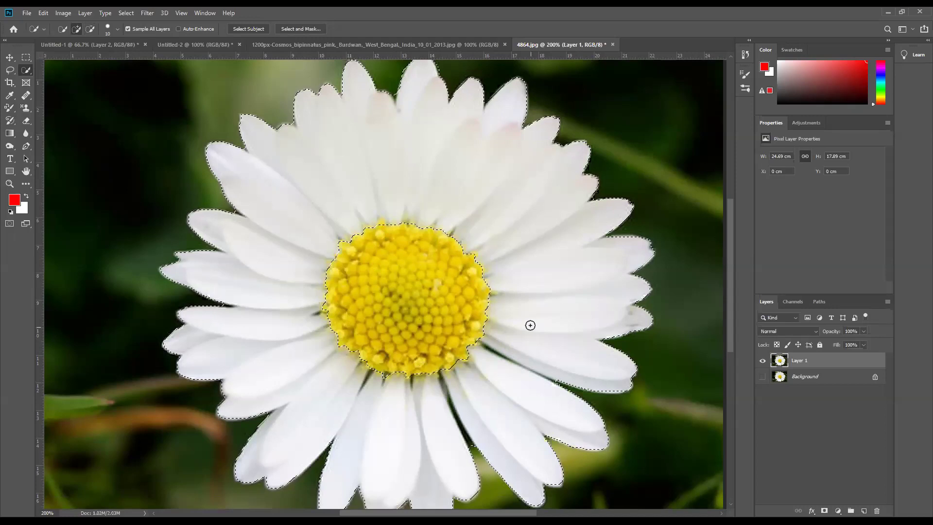
{"action": "key", "text": "ctrl+d"}
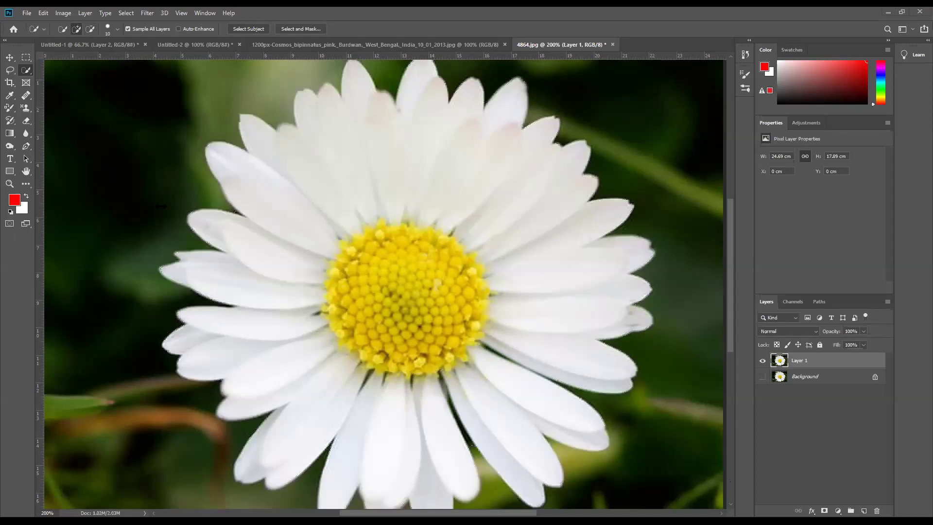
{"action": "key", "text": "ctrl+z"}
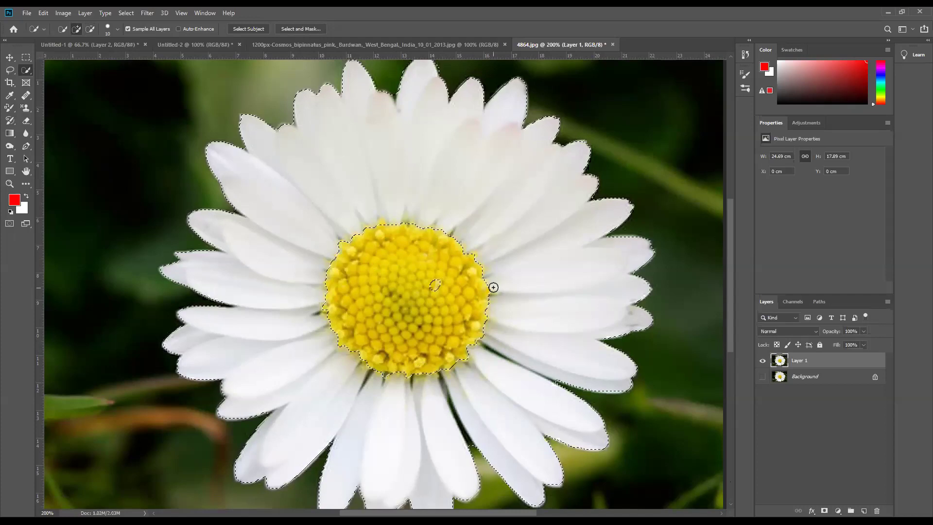
{"action": "left_click", "coordinate": [423, 261]}
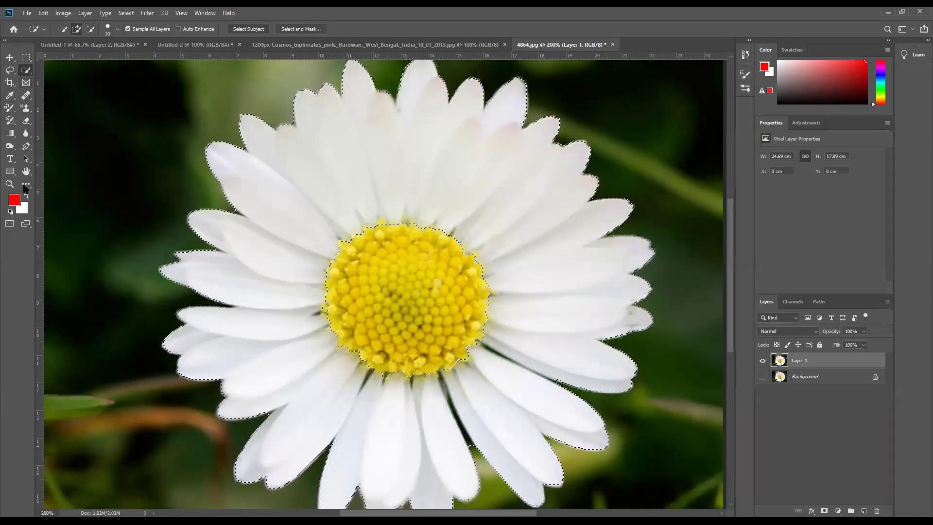
- Recolour all the selected white petals with the red foreground colour using the Color Replacement Tool, and clear the selection
{"action": "left_click", "coordinate": [11, 112]}
{"action": "left_click_drag", "start_coordinate": [9, 108], "coordinate": [57, 130]}
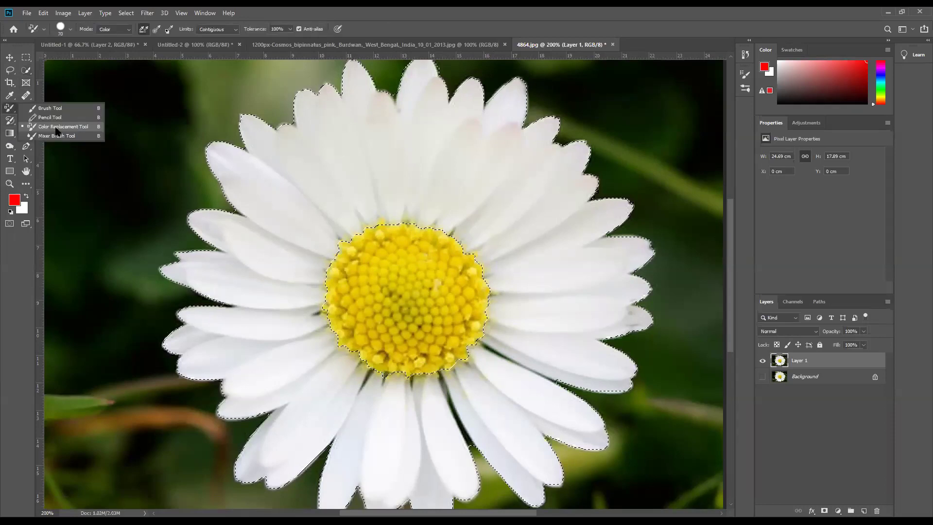
{"action": "left_click_drag", "start_coordinate": [300, 177], "coordinate": [326, 157]}
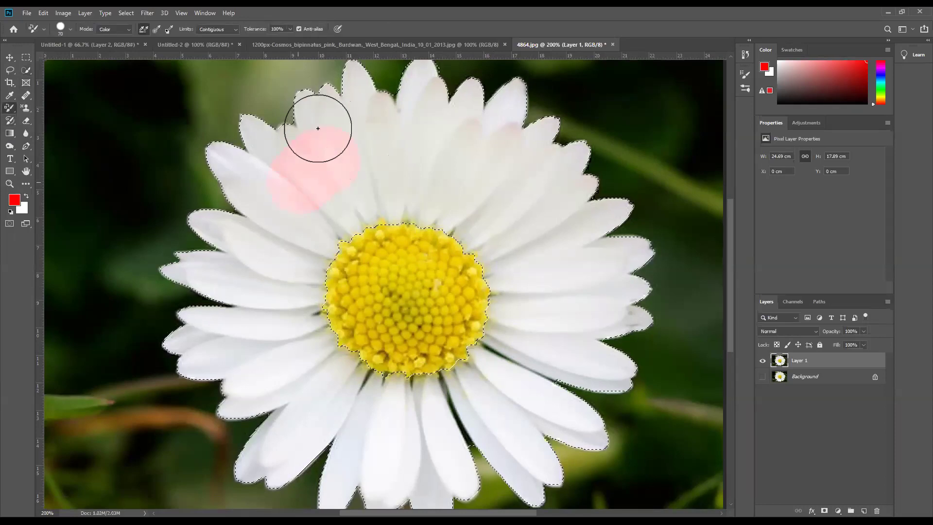
{"action": "mouse_move", "coordinate": [326, 118]}
{"action": "left_mouse_down"}
{"action": "mouse_move", "coordinate": [284, 142]}
{"action": "mouse_move", "coordinate": [258, 131]}
{"action": "mouse_move", "coordinate": [302, 119]}
{"action": "mouse_move", "coordinate": [260, 227]}
{"action": "mouse_move", "coordinate": [291, 226]}
{"action": "mouse_move", "coordinate": [285, 247]}
{"action": "mouse_move", "coordinate": [323, 221]}
{"action": "mouse_move", "coordinate": [355, 164]}
{"action": "mouse_move", "coordinate": [408, 133]}
{"action": "mouse_move", "coordinate": [413, 119]}
{"action": "mouse_move", "coordinate": [365, 114]}
{"action": "mouse_move", "coordinate": [431, 115]}
{"action": "mouse_move", "coordinate": [345, 190]}
{"action": "mouse_move", "coordinate": [415, 203]}
{"action": "mouse_move", "coordinate": [483, 196]}
{"action": "mouse_move", "coordinate": [472, 105]}
{"action": "mouse_move", "coordinate": [491, 275]}
{"action": "mouse_move", "coordinate": [442, 252]}
{"action": "mouse_move", "coordinate": [396, 282]}
{"action": "mouse_move", "coordinate": [391, 272]}
{"action": "mouse_move", "coordinate": [344, 268]}
{"action": "mouse_move", "coordinate": [301, 299]}
{"action": "mouse_move", "coordinate": [257, 293]}
{"action": "mouse_move", "coordinate": [309, 351]}
{"action": "mouse_move", "coordinate": [285, 312]}
{"action": "mouse_move", "coordinate": [307, 335]}
{"action": "mouse_move", "coordinate": [293, 293]}
{"action": "mouse_move", "coordinate": [284, 358]}
{"action": "mouse_move", "coordinate": [223, 255]}
{"action": "mouse_move", "coordinate": [204, 311]}
{"action": "mouse_move", "coordinate": [200, 293]}
{"action": "mouse_move", "coordinate": [229, 431]}
{"action": "mouse_move", "coordinate": [279, 437]}
{"action": "mouse_move", "coordinate": [243, 422]}
{"action": "mouse_move", "coordinate": [308, 473]}
{"action": "mouse_move", "coordinate": [358, 478]}
{"action": "mouse_move", "coordinate": [358, 436]}
{"action": "mouse_move", "coordinate": [307, 373]}
{"action": "mouse_move", "coordinate": [426, 424]}
{"action": "mouse_move", "coordinate": [334, 390]}
{"action": "left_mouse_up"}
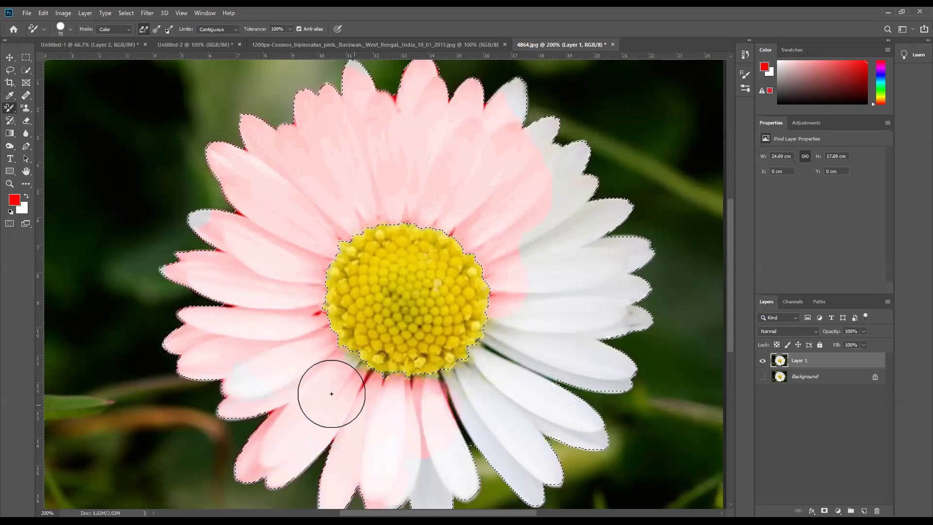
{"action": "mouse_move", "coordinate": [521, 375]}
{"action": "left_mouse_down"}
{"action": "mouse_move", "coordinate": [538, 327]}
{"action": "mouse_move", "coordinate": [407, 436]}
{"action": "mouse_move", "coordinate": [484, 371]}
{"action": "mouse_move", "coordinate": [517, 218]}
{"action": "mouse_move", "coordinate": [524, 302]}
{"action": "mouse_move", "coordinate": [550, 104]}
{"action": "mouse_move", "coordinate": [518, 105]}
{"action": "mouse_move", "coordinate": [539, 117]}
{"action": "mouse_move", "coordinate": [597, 293]}
{"action": "mouse_move", "coordinate": [650, 279]}
{"action": "mouse_move", "coordinate": [566, 383]}
{"action": "mouse_move", "coordinate": [592, 287]}
{"action": "mouse_move", "coordinate": [585, 275]}
{"action": "mouse_move", "coordinate": [580, 412]}
{"action": "mouse_move", "coordinate": [492, 429]}
{"action": "mouse_move", "coordinate": [447, 468]}
{"action": "mouse_move", "coordinate": [317, 457]}
{"action": "mouse_move", "coordinate": [364, 463]}
{"action": "mouse_move", "coordinate": [214, 315]}
{"action": "mouse_move", "coordinate": [300, 130]}
{"action": "mouse_move", "coordinate": [363, 117]}
{"action": "mouse_move", "coordinate": [314, 113]}
{"action": "left_mouse_up"}
{"action": "scroll", "coordinate": [592, 286], "scroll_direction": "down", "scroll_amount": 1}
{"action": "scroll", "coordinate": [362, 121], "scroll_direction": "down", "scroll_amount": 1}
{"action": "scroll", "coordinate": [389, 141], "scroll_direction": "up", "scroll_amount": 1}
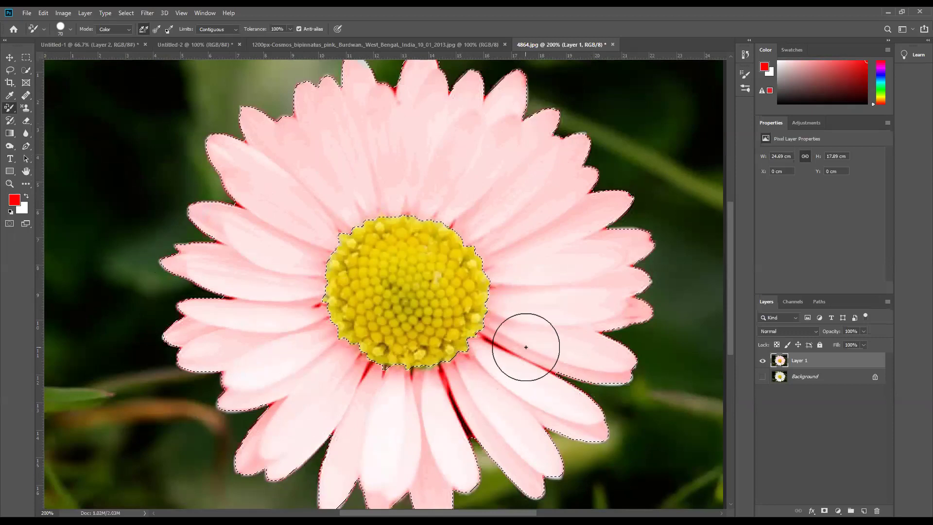
{"action": "scroll", "coordinate": [425, 419], "scroll_direction": "down", "scroll_amount": 1}
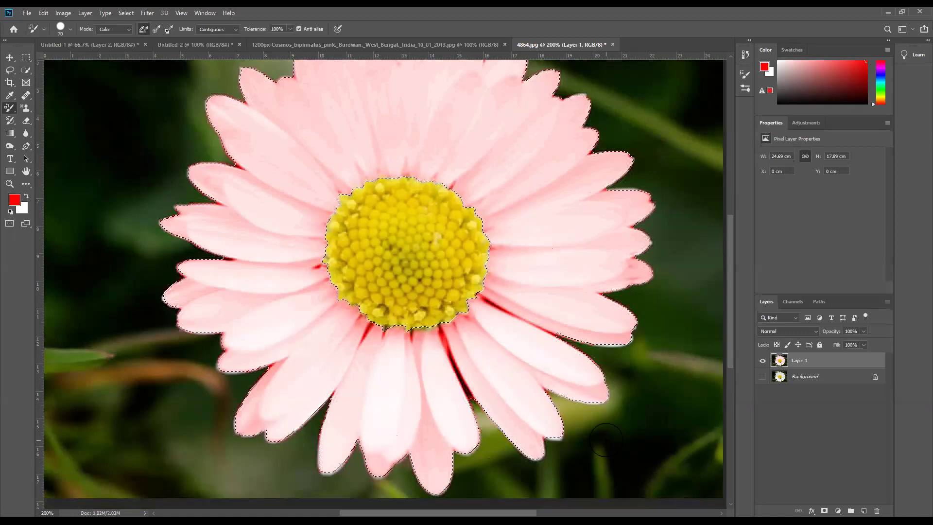
{"action": "key", "text": "ctrl+minus"}
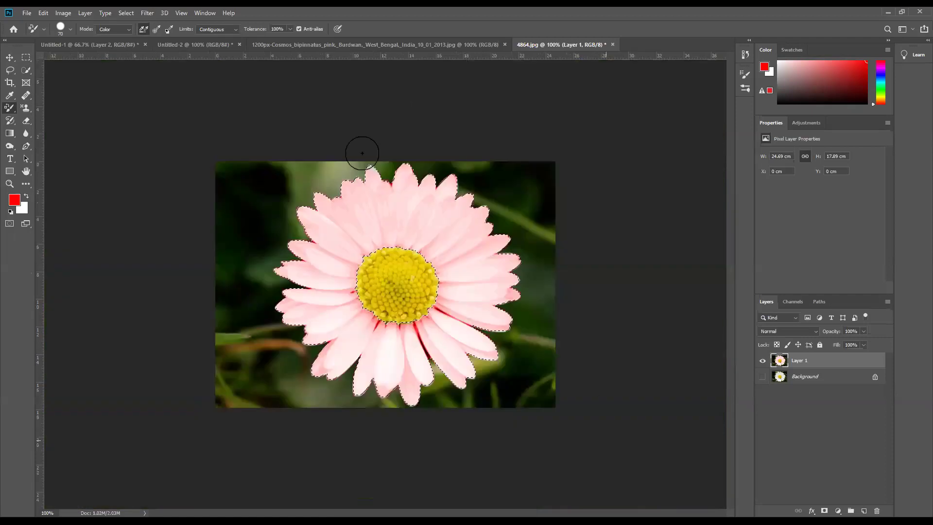
{"action": "key", "text": "ctrl+d"}
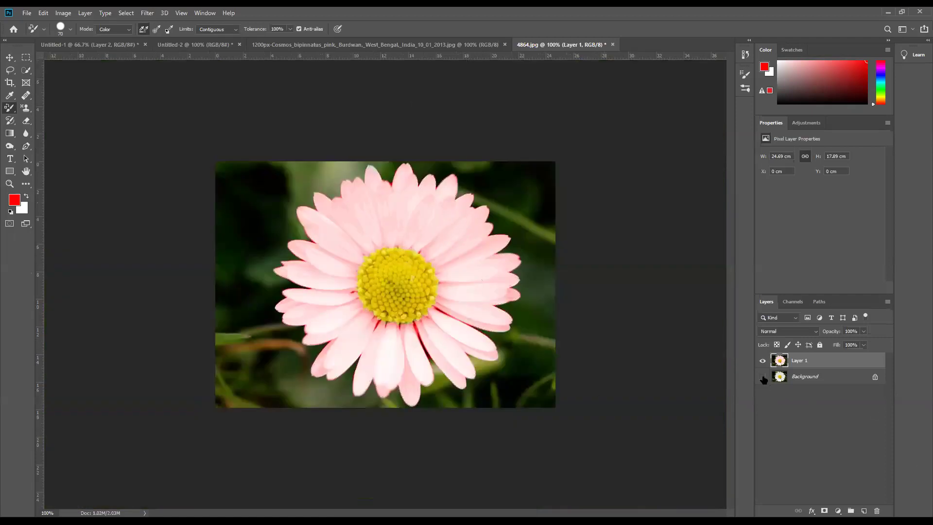
- Toggle Layer 1's visibility over the original Background to compare the recoloured daisy with the original photo
{"action": "left_click", "coordinate": [763, 361]}
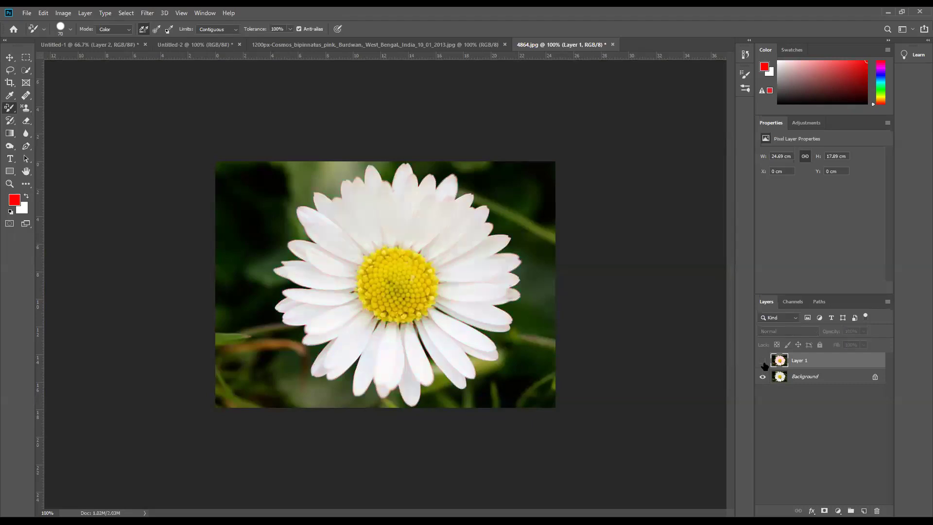
{"action": "left_click", "coordinate": [764, 363]}
{"action": "left_click", "coordinate": [763, 362]}
{"action": "left_click", "coordinate": [763, 362]}
{"action": "left_click", "coordinate": [763, 361]}
{"action": "left_click", "coordinate": [763, 361]}
{"action": "left_click", "coordinate": [763, 361]}
- Duplicate the Background layer of the pink cosmos photo and activate the Quick Selection Tool
{"action": "left_click", "coordinate": [443, 44]}
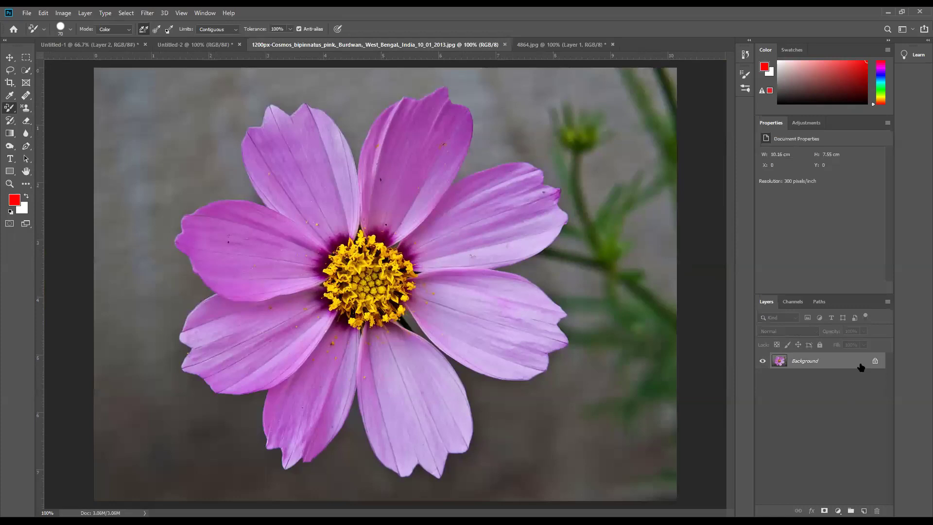
{"action": "key", "text": "ctrl+j"}
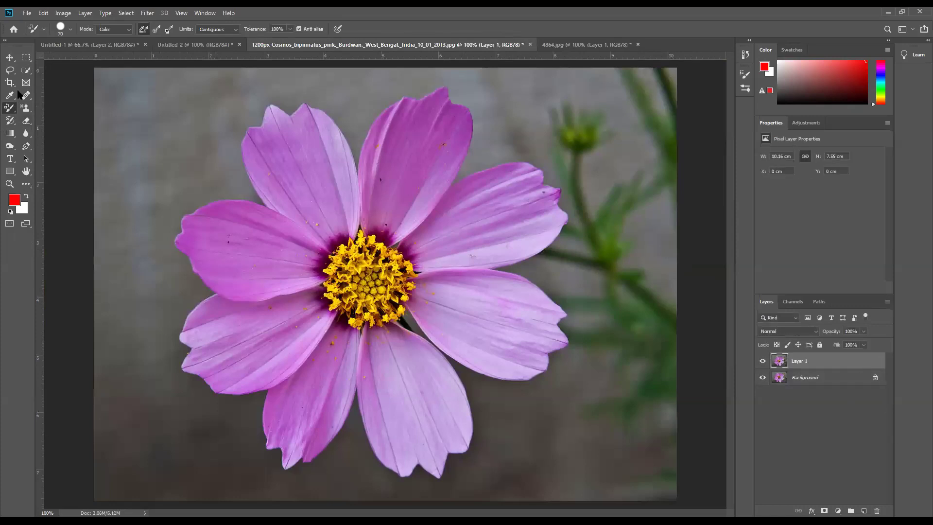
{"action": "left_click_drag", "start_coordinate": [27, 73], "coordinate": [68, 74]}
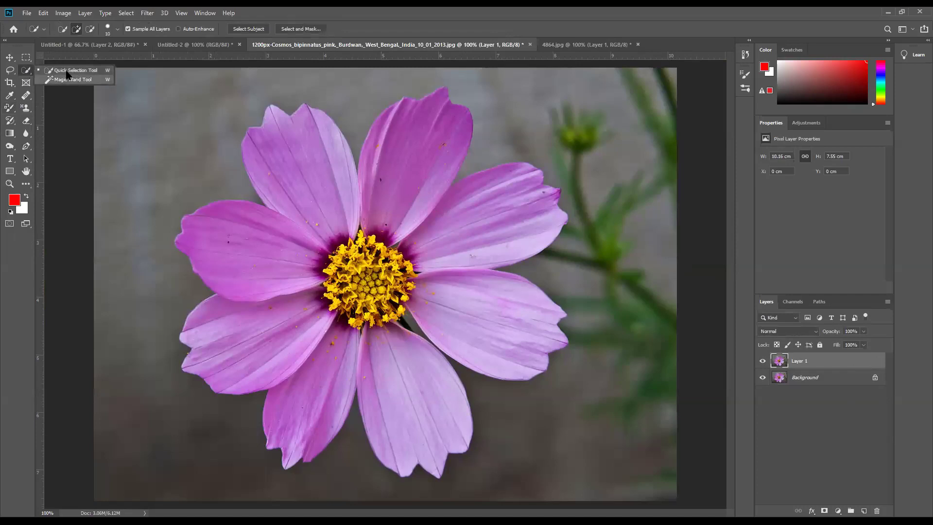
- Select all eight petals of the cosmos flower on Layer 1 with the Quick Selection Tool
{"action": "mouse_move", "coordinate": [271, 109]}
{"action": "left_mouse_down"}
{"action": "mouse_move", "coordinate": [251, 136]}
{"action": "mouse_move", "coordinate": [257, 176]}
{"action": "left_mouse_up"}
{"action": "left_click_drag", "start_coordinate": [284, 216], "coordinate": [265, 218]}
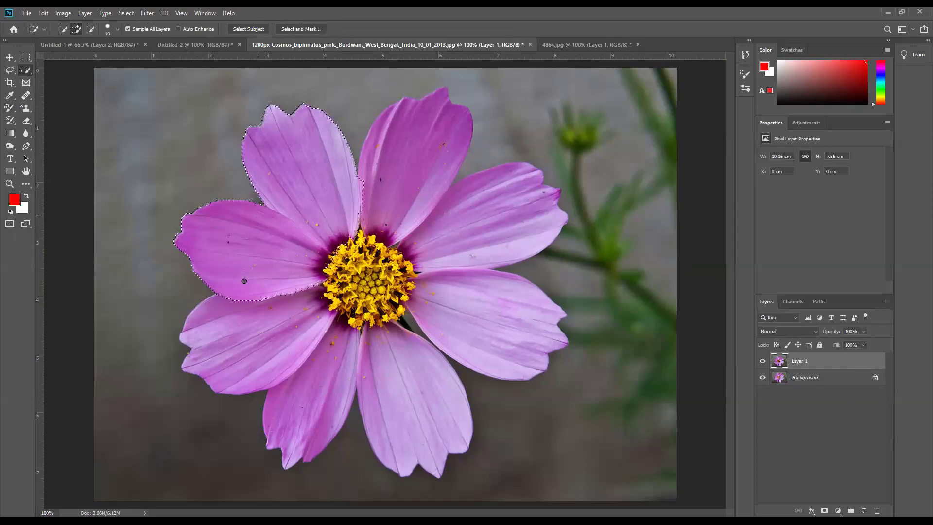
{"action": "left_click_drag", "start_coordinate": [228, 305], "coordinate": [225, 310]}
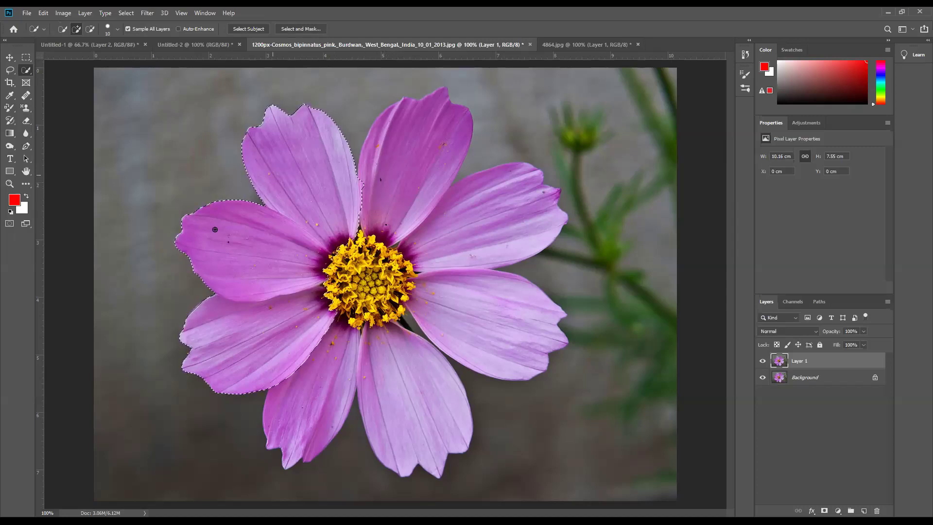
{"action": "left_click_drag", "start_coordinate": [371, 158], "coordinate": [419, 118]}
{"action": "left_click_drag", "start_coordinate": [475, 201], "coordinate": [491, 222]}
{"action": "left_click_drag", "start_coordinate": [466, 317], "coordinate": [441, 354]}
{"action": "left_click_drag", "start_coordinate": [374, 376], "coordinate": [341, 399]}
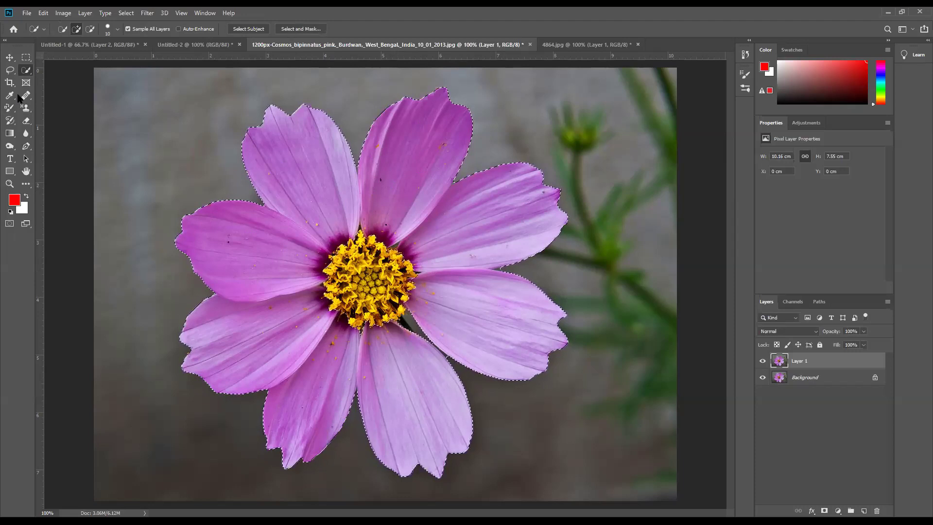
- Activate the Color Replacement Tool and set the foreground colour to blue 0006ff
{"action": "mouse_move", "coordinate": [10, 108]}
{"action": "left_mouse_down"}
{"action": "mouse_move", "coordinate": [58, 127]}
{"action": "mouse_move", "coordinate": [306, 150]}
{"action": "mouse_move", "coordinate": [46, 199]}
{"action": "left_mouse_up"}
{"action": "left_click", "coordinate": [15, 200]}
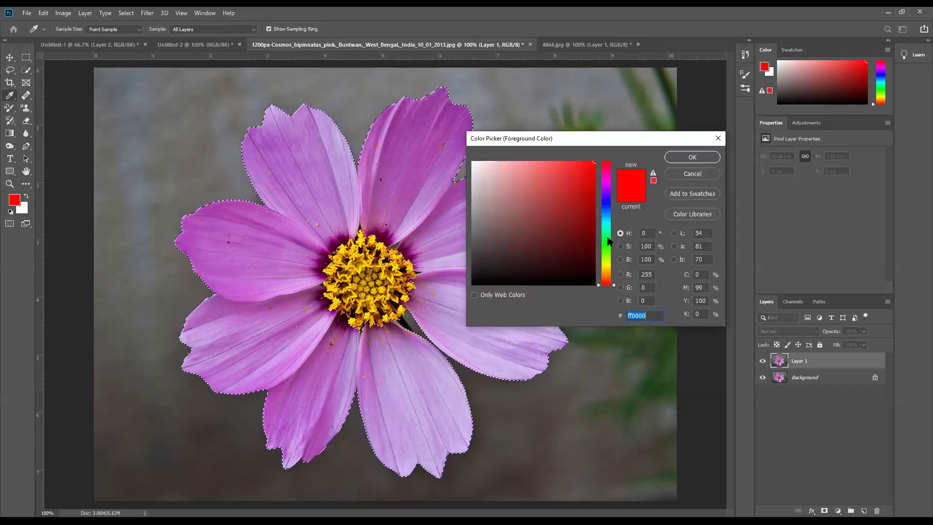
{"action": "type", "text": "0006ff"}
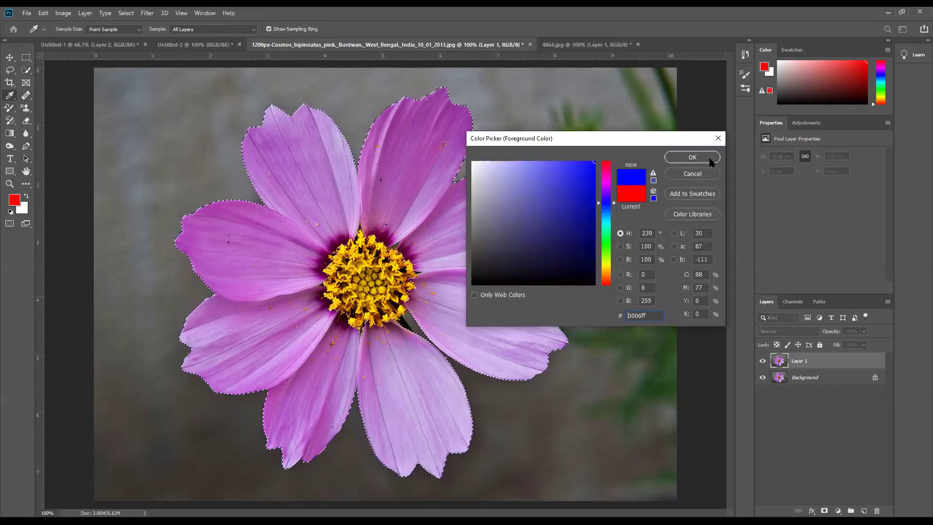
{"action": "left_click", "coordinate": [692, 157]}
- Recolour all eight selected cosmos petals on Layer 1 with the blue foreground colour using the Color Replacement Tool, and clear the selection
{"action": "mouse_move", "coordinate": [299, 139]}
{"action": "left_mouse_down"}
{"action": "mouse_move", "coordinate": [313, 166]}
{"action": "mouse_move", "coordinate": [301, 138]}
{"action": "mouse_move", "coordinate": [319, 123]}
{"action": "mouse_move", "coordinate": [277, 119]}
{"action": "left_mouse_up"}
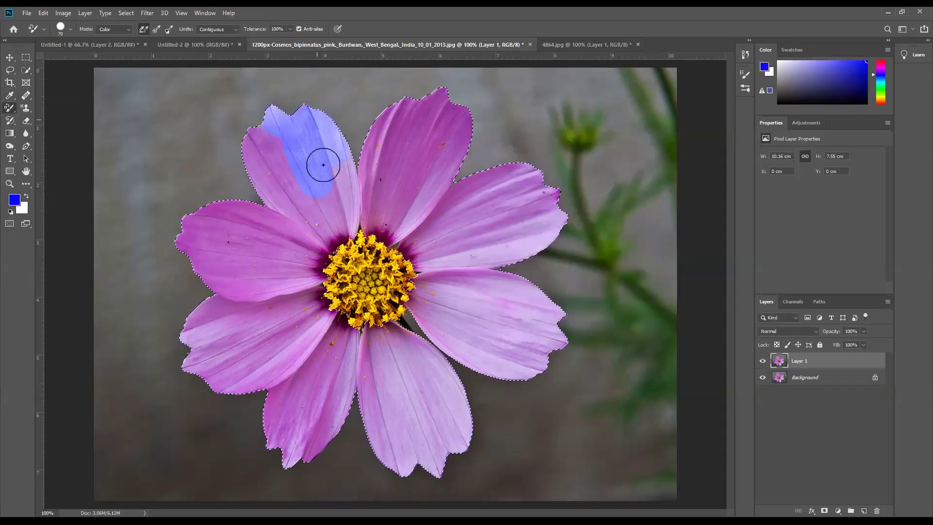
{"action": "mouse_move", "coordinate": [313, 249]}
{"action": "left_mouse_down"}
{"action": "mouse_move", "coordinate": [296, 219]}
{"action": "mouse_move", "coordinate": [269, 234]}
{"action": "left_mouse_up"}
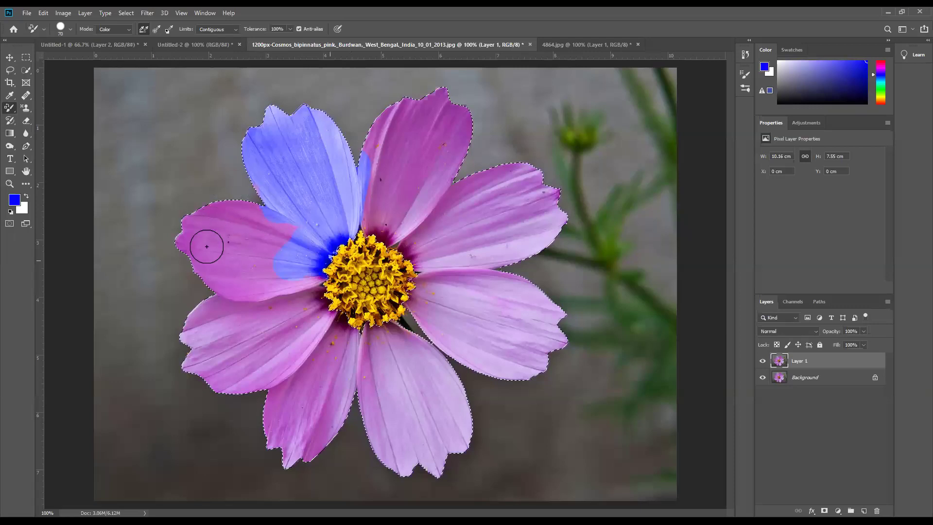
{"action": "mouse_move", "coordinate": [299, 278]}
{"action": "left_mouse_down"}
{"action": "mouse_move", "coordinate": [321, 283]}
{"action": "mouse_move", "coordinate": [211, 337]}
{"action": "mouse_move", "coordinate": [194, 332]}
{"action": "mouse_move", "coordinate": [203, 383]}
{"action": "mouse_move", "coordinate": [278, 372]}
{"action": "mouse_move", "coordinate": [322, 329]}
{"action": "mouse_move", "coordinate": [321, 318]}
{"action": "mouse_move", "coordinate": [302, 338]}
{"action": "left_mouse_up"}
{"action": "mouse_move", "coordinate": [319, 379]}
{"action": "left_mouse_down"}
{"action": "mouse_move", "coordinate": [338, 337]}
{"action": "mouse_move", "coordinate": [342, 404]}
{"action": "mouse_move", "coordinate": [279, 440]}
{"action": "mouse_move", "coordinate": [345, 435]}
{"action": "mouse_move", "coordinate": [366, 363]}
{"action": "mouse_move", "coordinate": [373, 448]}
{"action": "mouse_move", "coordinate": [425, 473]}
{"action": "mouse_move", "coordinate": [453, 467]}
{"action": "mouse_move", "coordinate": [457, 450]}
{"action": "mouse_move", "coordinate": [437, 436]}
{"action": "mouse_move", "coordinate": [460, 442]}
{"action": "mouse_move", "coordinate": [470, 414]}
{"action": "mouse_move", "coordinate": [385, 432]}
{"action": "mouse_move", "coordinate": [425, 391]}
{"action": "mouse_move", "coordinate": [393, 395]}
{"action": "mouse_move", "coordinate": [411, 359]}
{"action": "mouse_move", "coordinate": [436, 369]}
{"action": "mouse_move", "coordinate": [449, 356]}
{"action": "mouse_move", "coordinate": [417, 353]}
{"action": "mouse_move", "coordinate": [413, 332]}
{"action": "mouse_move", "coordinate": [370, 350]}
{"action": "mouse_move", "coordinate": [387, 340]}
{"action": "mouse_move", "coordinate": [376, 347]}
{"action": "mouse_move", "coordinate": [378, 332]}
{"action": "mouse_move", "coordinate": [529, 362]}
{"action": "mouse_move", "coordinate": [567, 320]}
{"action": "mouse_move", "coordinate": [511, 365]}
{"action": "mouse_move", "coordinate": [483, 373]}
{"action": "mouse_move", "coordinate": [472, 348]}
{"action": "mouse_move", "coordinate": [452, 340]}
{"action": "mouse_move", "coordinate": [561, 270]}
{"action": "mouse_move", "coordinate": [415, 325]}
{"action": "mouse_move", "coordinate": [434, 289]}
{"action": "mouse_move", "coordinate": [423, 258]}
{"action": "left_mouse_up"}
{"action": "mouse_move", "coordinate": [538, 196]}
{"action": "left_mouse_down"}
{"action": "mouse_move", "coordinate": [524, 175]}
{"action": "mouse_move", "coordinate": [417, 210]}
{"action": "mouse_move", "coordinate": [418, 251]}
{"action": "mouse_move", "coordinate": [442, 121]}
{"action": "mouse_move", "coordinate": [413, 109]}
{"action": "mouse_move", "coordinate": [395, 130]}
{"action": "mouse_move", "coordinate": [428, 201]}
{"action": "mouse_move", "coordinate": [379, 235]}
{"action": "mouse_move", "coordinate": [444, 203]}
{"action": "mouse_move", "coordinate": [387, 344]}
{"action": "mouse_move", "coordinate": [332, 330]}
{"action": "left_mouse_up"}
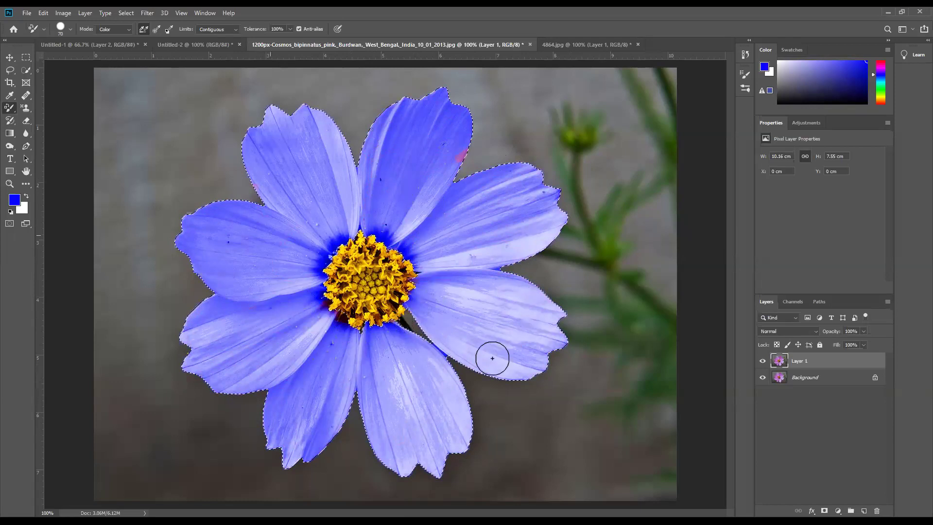
{"action": "left_click_drag", "start_coordinate": [446, 134], "coordinate": [443, 180]}
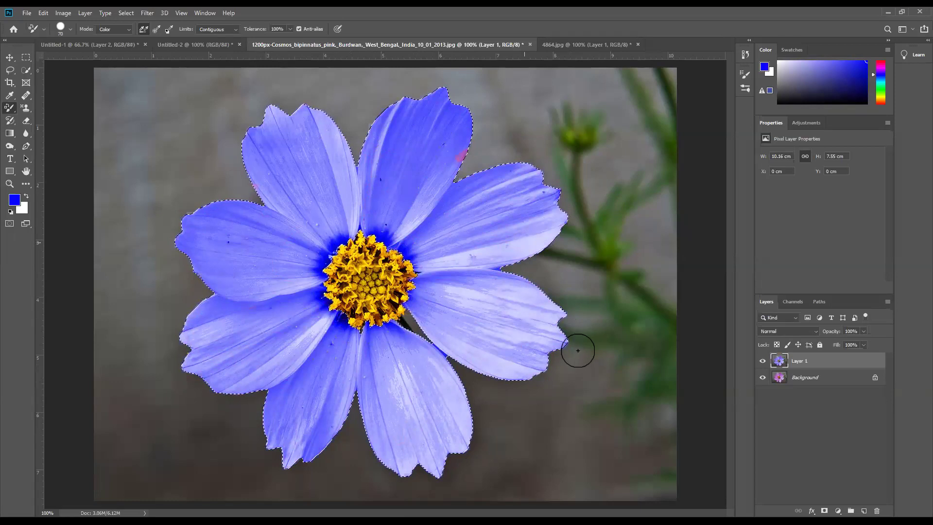
{"action": "key", "text": "ctrl+d"}
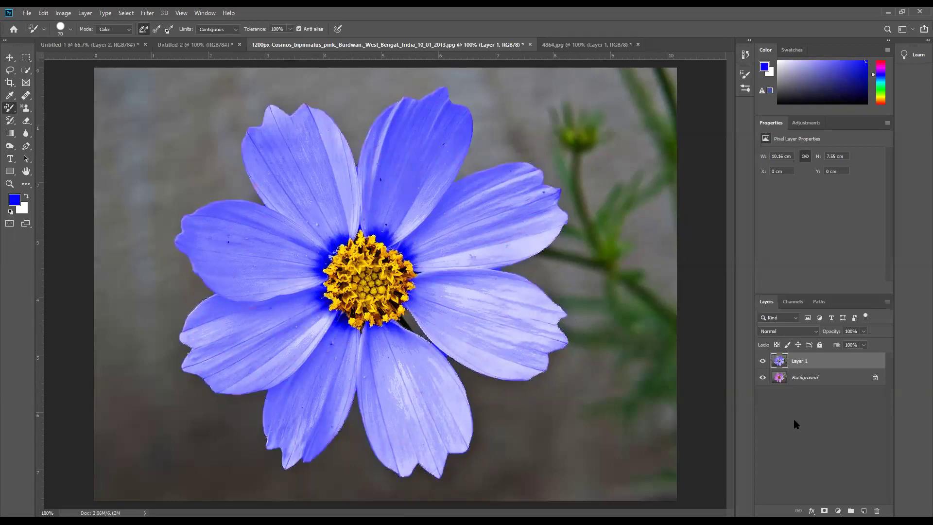
- Toggle Layer 1's visibility repeatedly to compare the blue cosmos petals with the original pink photo
{"action": "key", "text": "ctrl+minus"}
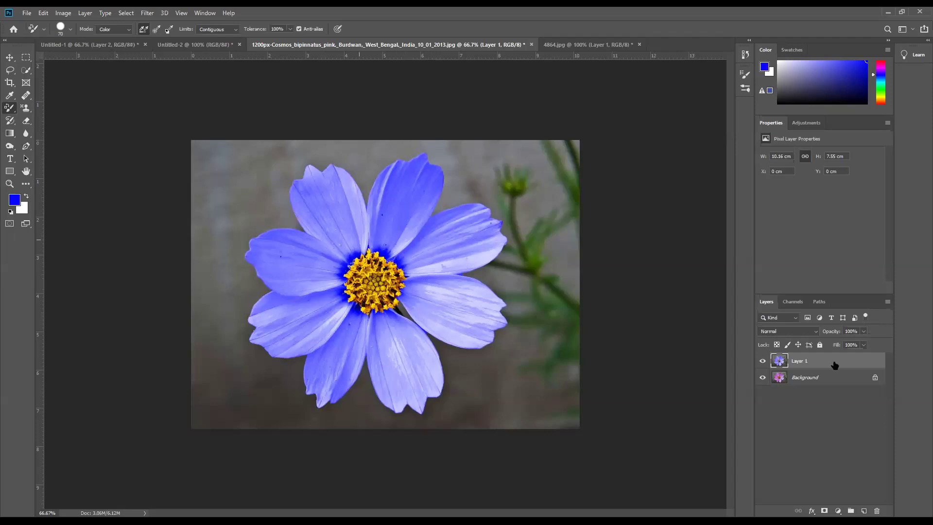
{"action": "left_click", "coordinate": [763, 361]}
{"action": "left_click", "coordinate": [763, 361]}
{"action": "left_click", "coordinate": [762, 361]}
{"action": "left_click", "coordinate": [763, 362]}
{"action": "left_click", "coordinate": [763, 361]}
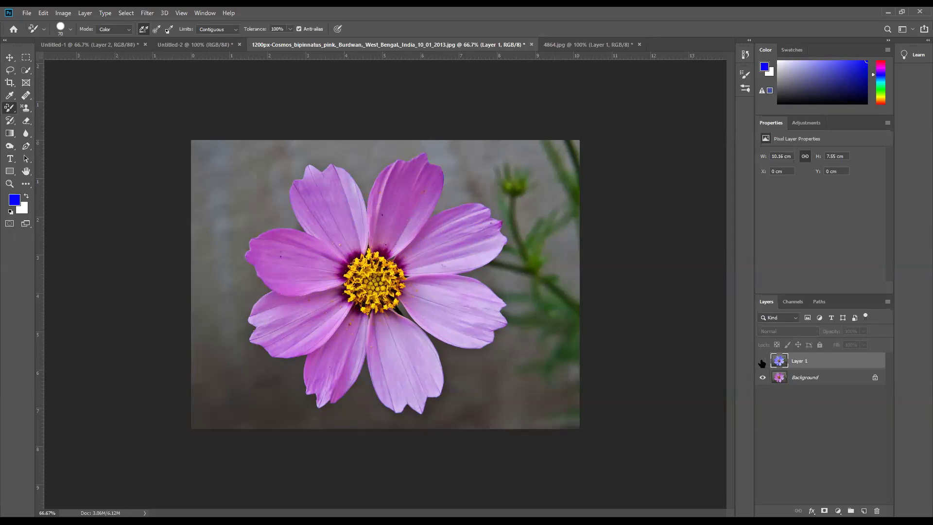
{"action": "left_click", "coordinate": [762, 361]}
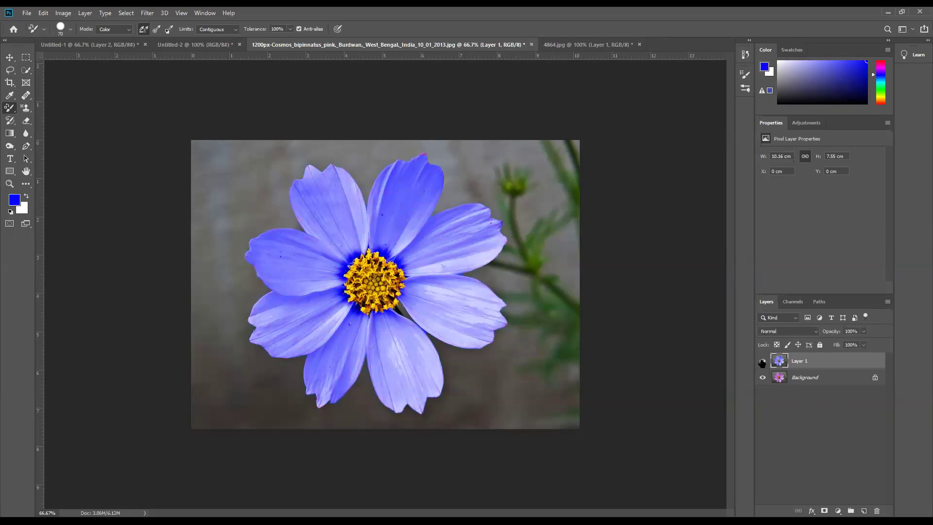
{"action": "left_click", "coordinate": [763, 361]}
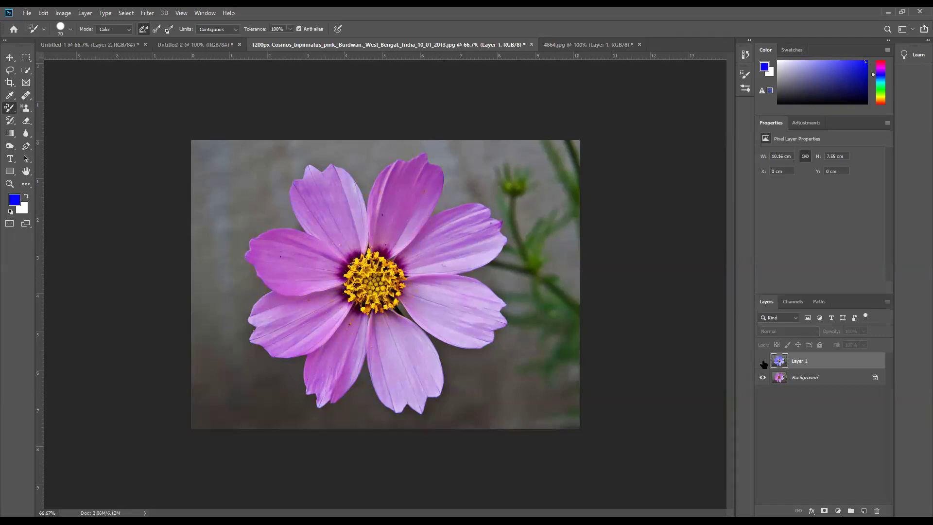
{"action": "left_click", "coordinate": [763, 361]}
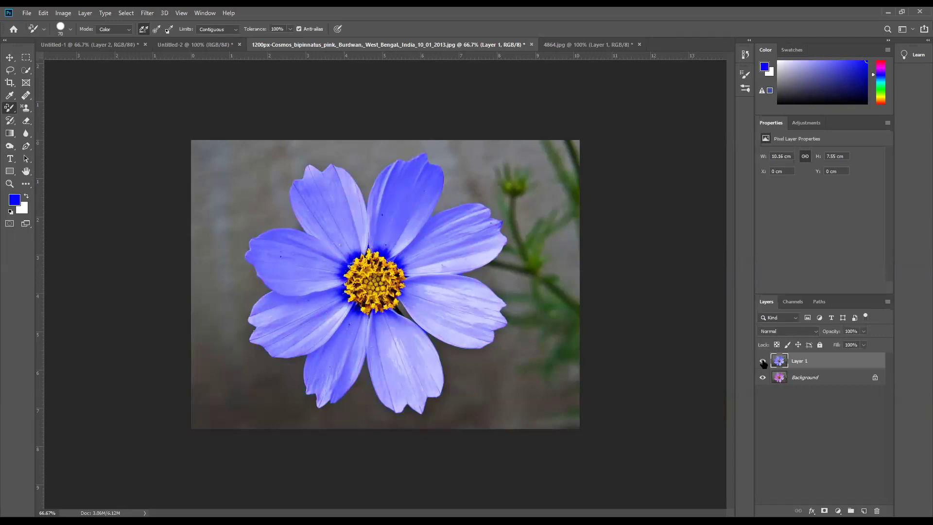
{"action": "left_click", "coordinate": [763, 361]}
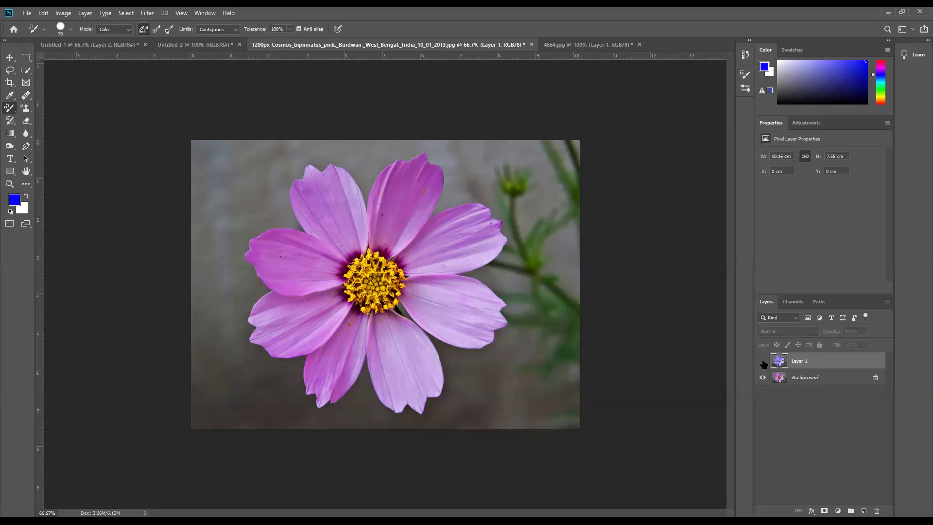
{"action": "left_click", "coordinate": [762, 361]}
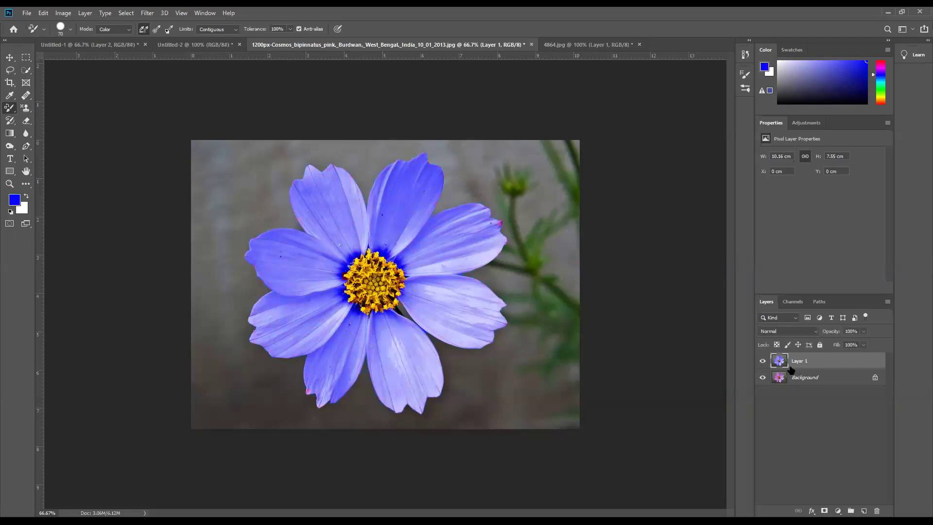
- Unlock the Background layer and place a new layer filled with the blue foreground colour beneath it
{"action": "left_click", "coordinate": [849, 382]}
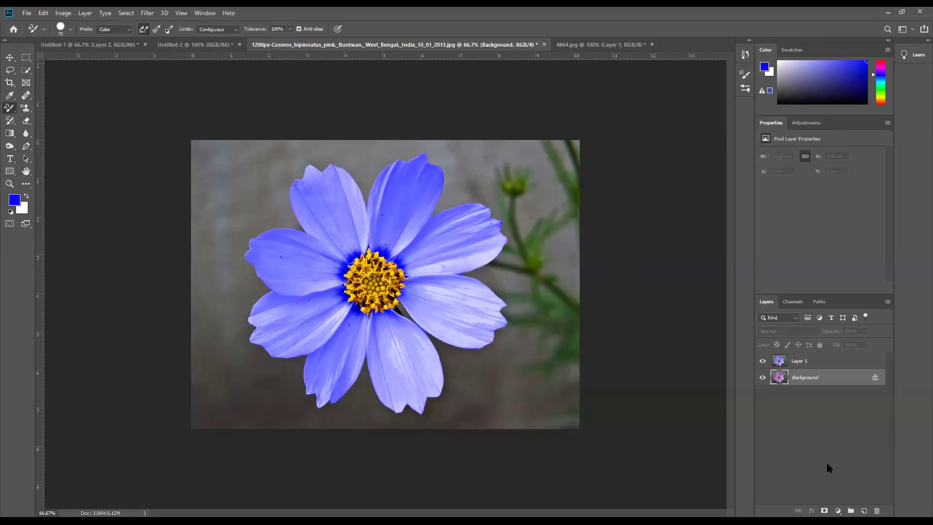
{"action": "left_click", "coordinate": [864, 510]}
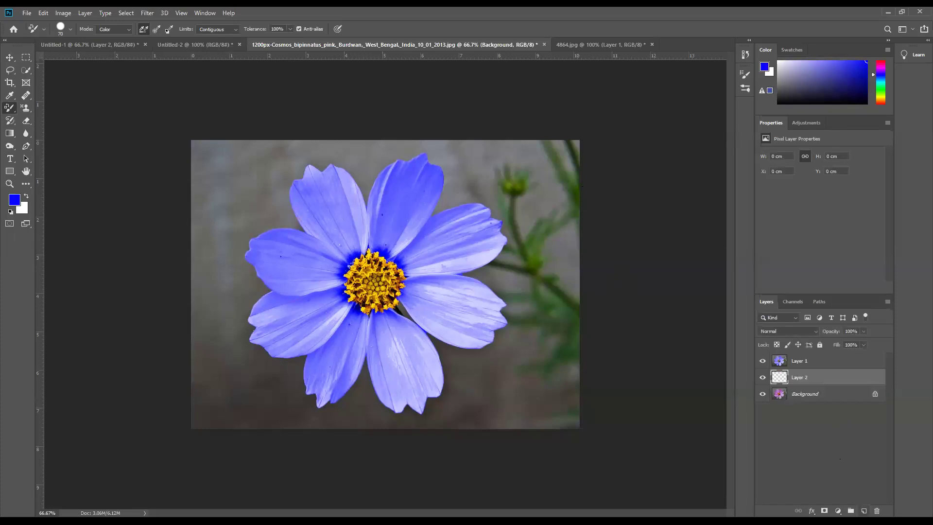
{"action": "left_click", "coordinate": [874, 395]}
{"action": "left_click_drag", "start_coordinate": [838, 393], "coordinate": [833, 380]}
{"action": "left_click", "coordinate": [831, 398]}
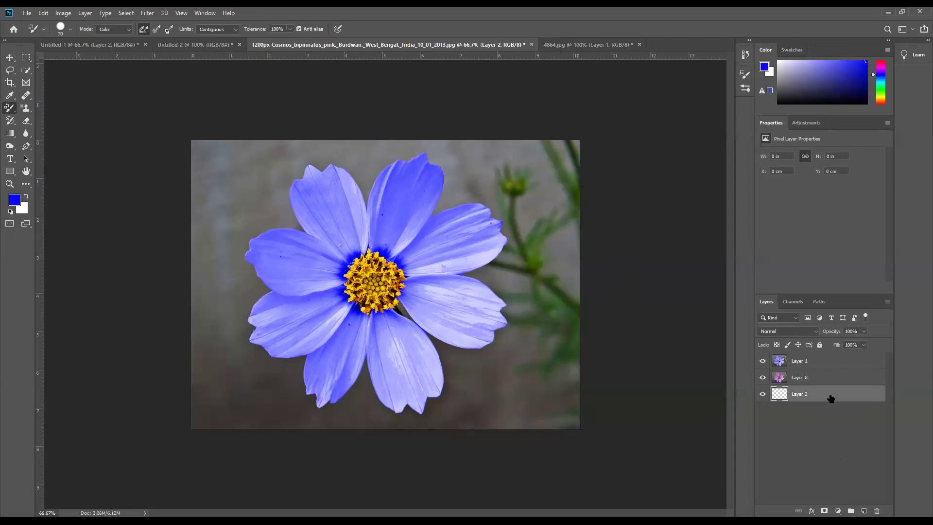
{"action": "key", "text": "alt+BackSpace"}
- Widen the canvas to 2400 pixels using Canvas Size, keeping the photo centred
{"action": "left_click", "coordinate": [63, 13]}
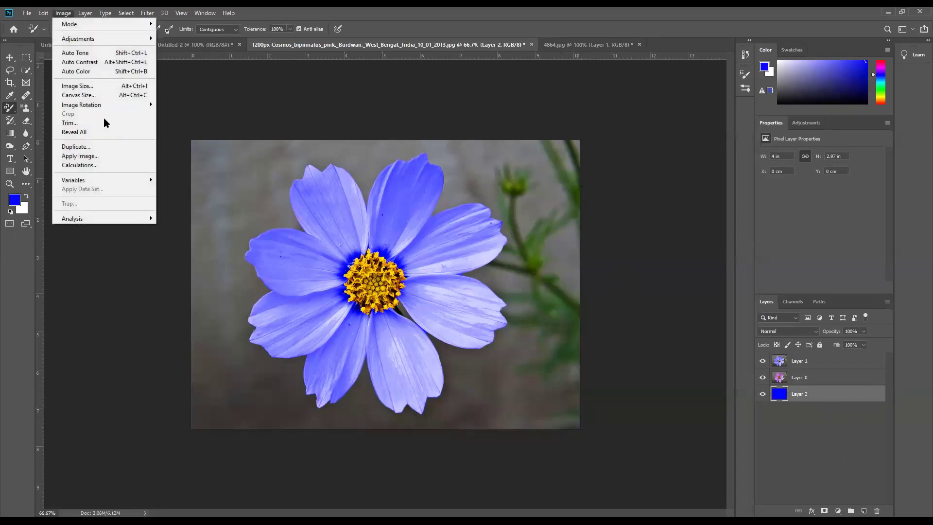
{"action": "left_click", "coordinate": [90, 97]}
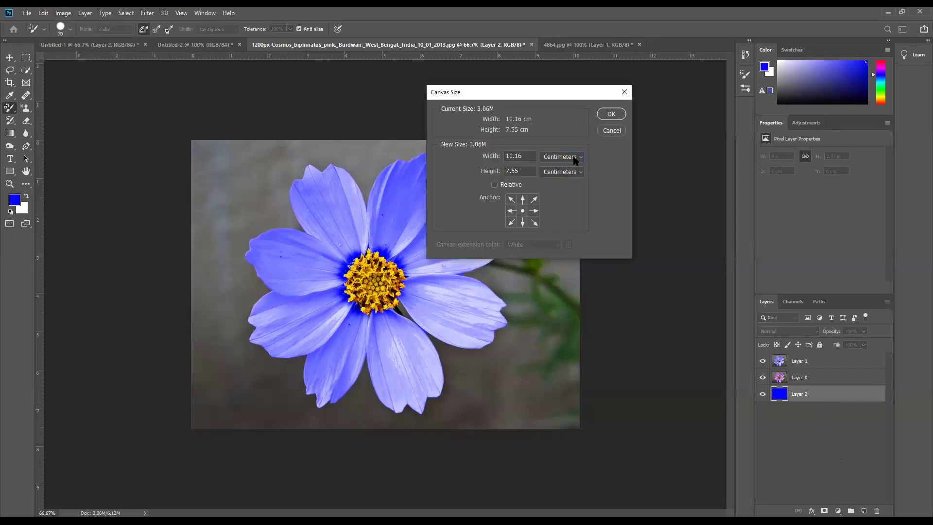
{"action": "left_click", "coordinate": [572, 160]}
{"action": "left_click", "coordinate": [558, 176]}
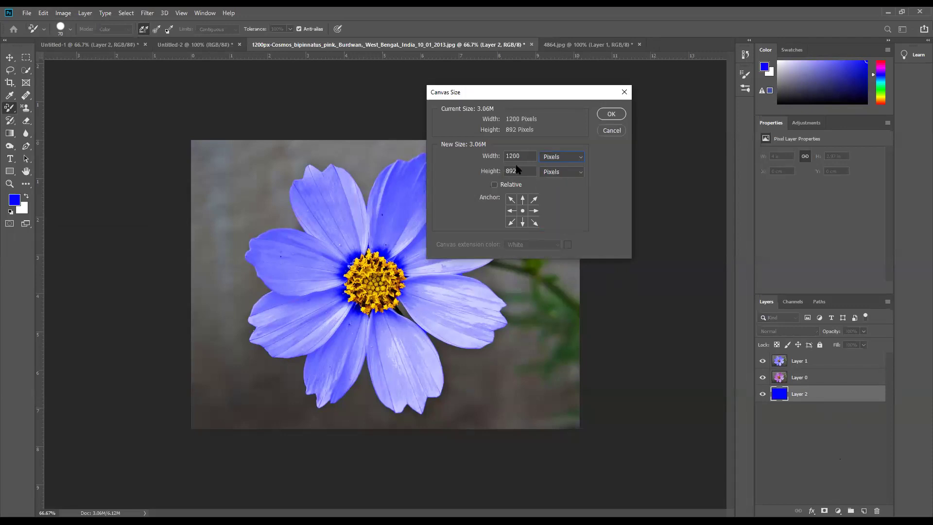
{"action": "left_click_drag", "start_coordinate": [523, 156], "coordinate": [502, 157]}
{"action": "type", "text": "2400"}
{"action": "left_click", "coordinate": [612, 115]}
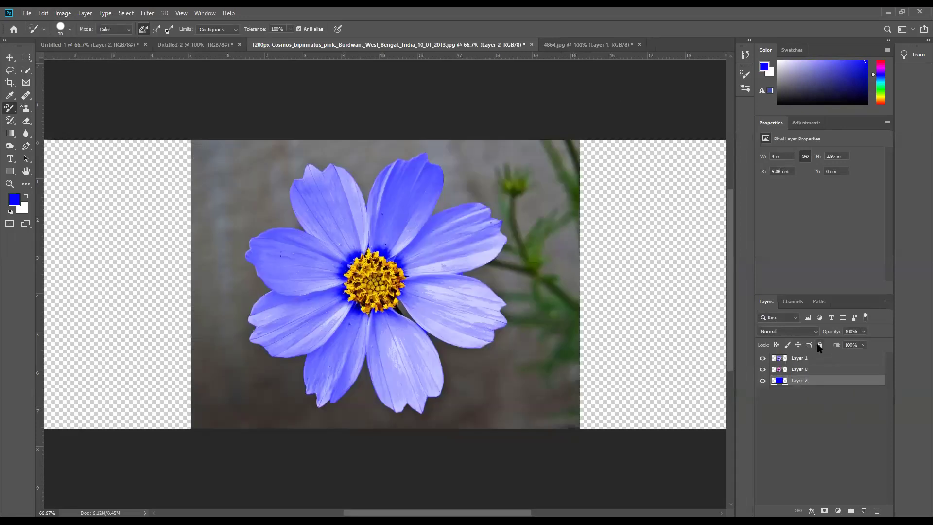
{"action": "key", "text": "ctrl+minus"}
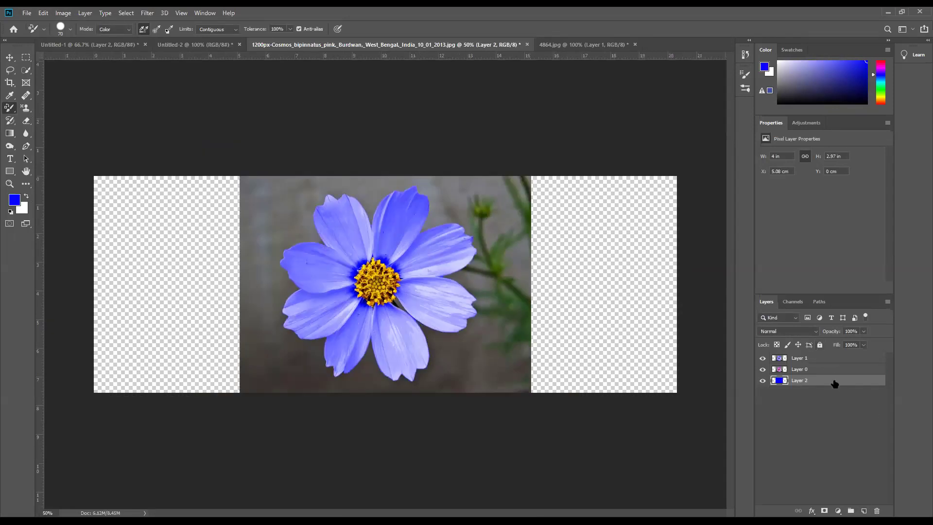
- Stretch the blue Layer 2 to 200% width with Free Transform so it fills the whole widened canvas
{"action": "left_click", "coordinate": [9, 57]}
{"action": "left_click_drag", "start_coordinate": [336, 256], "coordinate": [394, 256]}
{"action": "left_click_drag", "start_coordinate": [300, 254], "coordinate": [155, 266]}
{"action": "key", "text": "ctrl"}
{"action": "key", "text": "ctrl+t"}
{"action": "left_click_drag", "start_coordinate": [385, 285], "coordinate": [688, 305]}
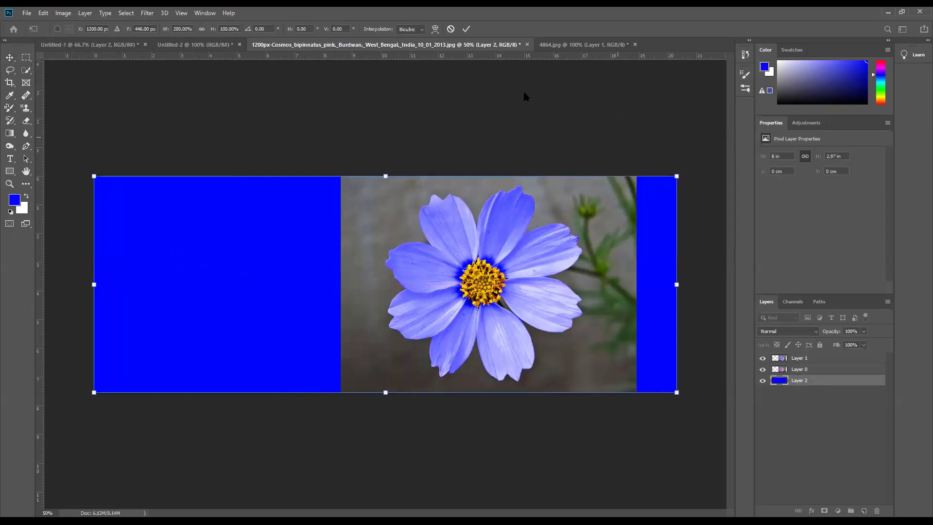
{"action": "left_click", "coordinate": [466, 29]}
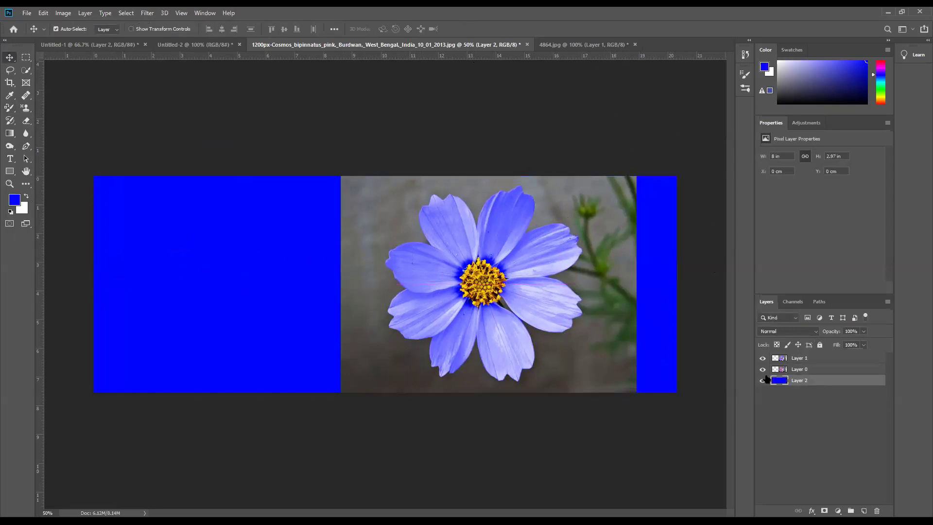
- Arrange the flower layers side by side, with the original pink cosmos on the canvas's left half and the blue one on its right half
{"action": "left_click_drag", "start_coordinate": [497, 302], "coordinate": [322, 300]}
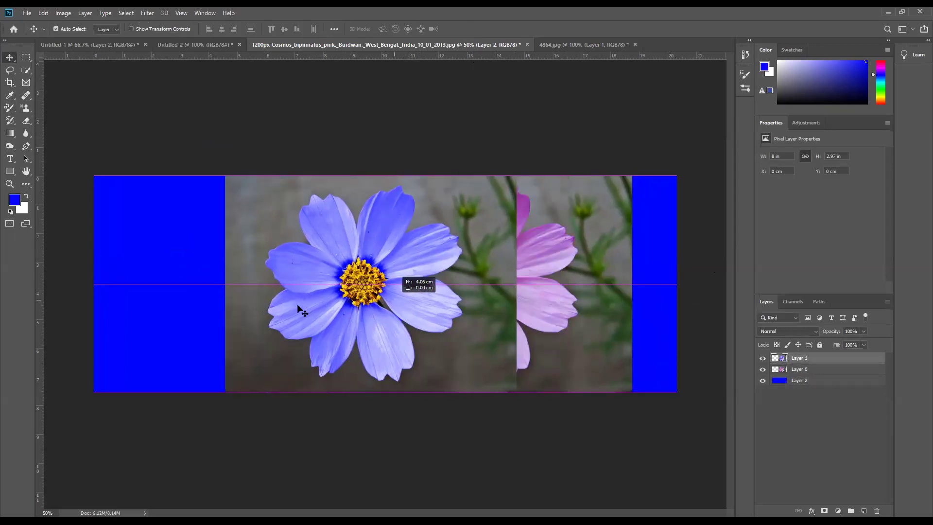
{"action": "key", "text": "ctrl+z"}
{"action": "key", "text": "ctrl+z"}
{"action": "left_click_drag", "start_coordinate": [483, 295], "coordinate": [178, 292]}
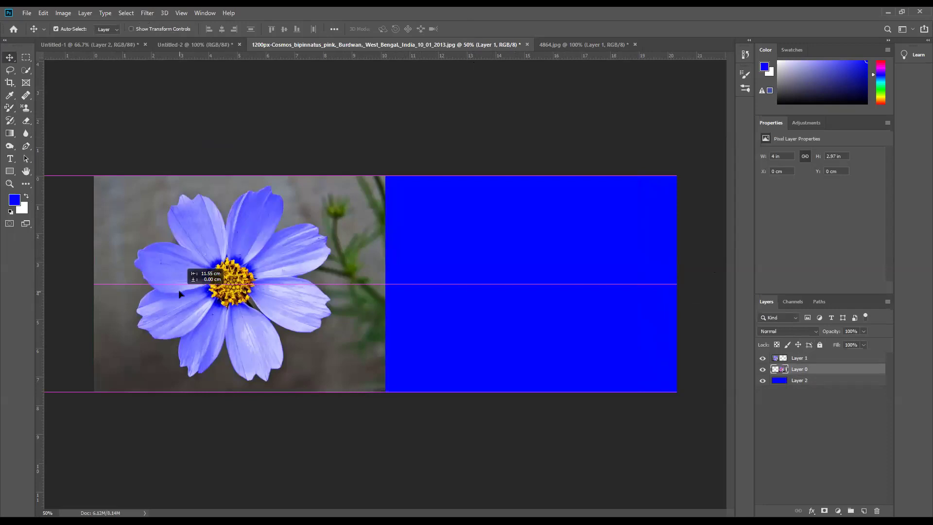
{"action": "left_click_drag", "start_coordinate": [282, 287], "coordinate": [567, 295]}
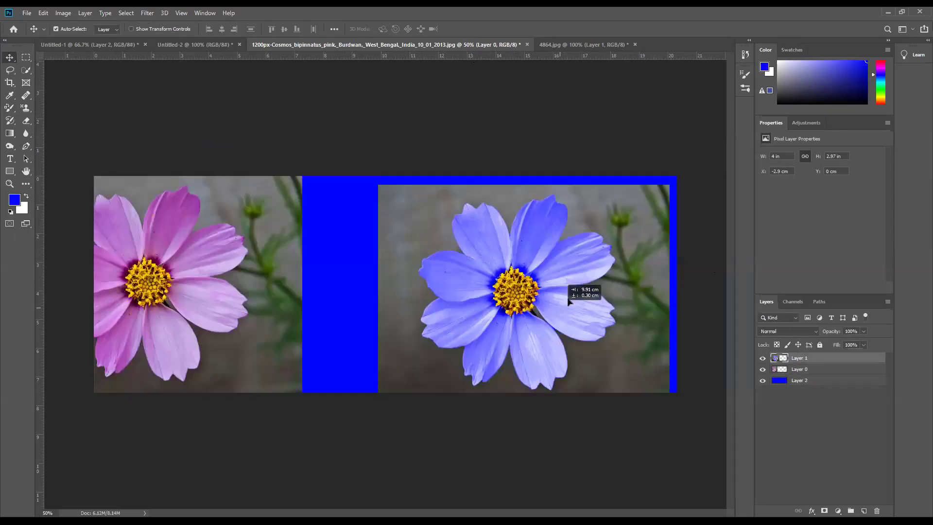
{"action": "left_click_drag", "start_coordinate": [330, 307], "coordinate": [354, 312]}
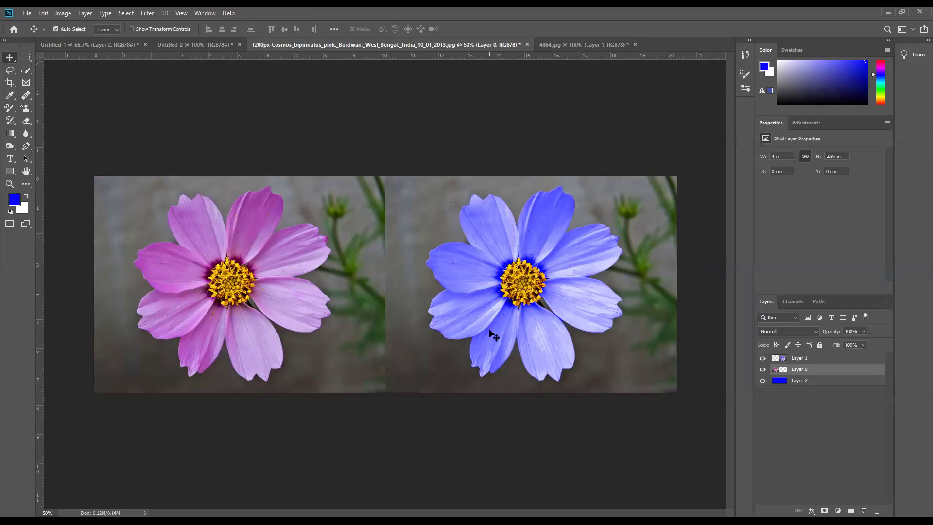
{"action": "left_click_drag", "start_coordinate": [489, 330], "coordinate": [490, 331]}
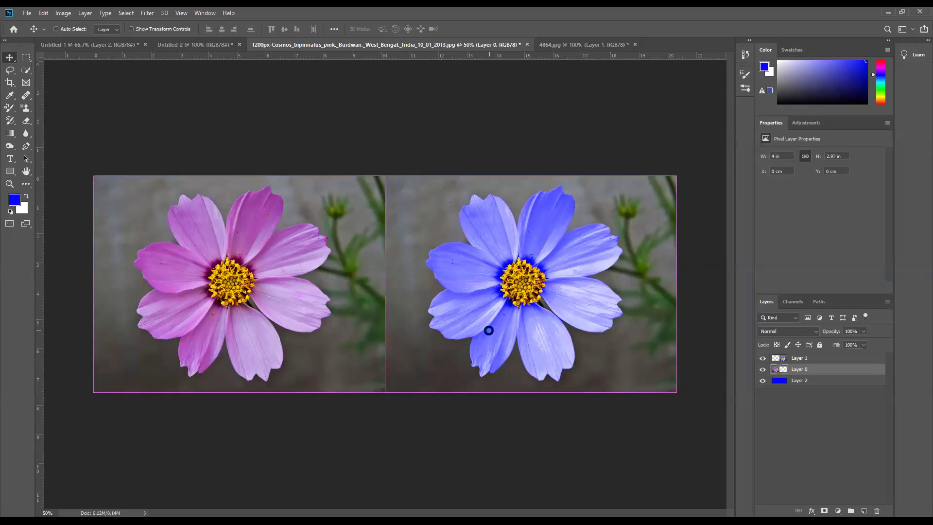
- Save the side-by-side comparison to the Desktop as a Photoshop file named color brush, with Maximize Compatibility on
{"action": "key", "text": "ctrl+s"}
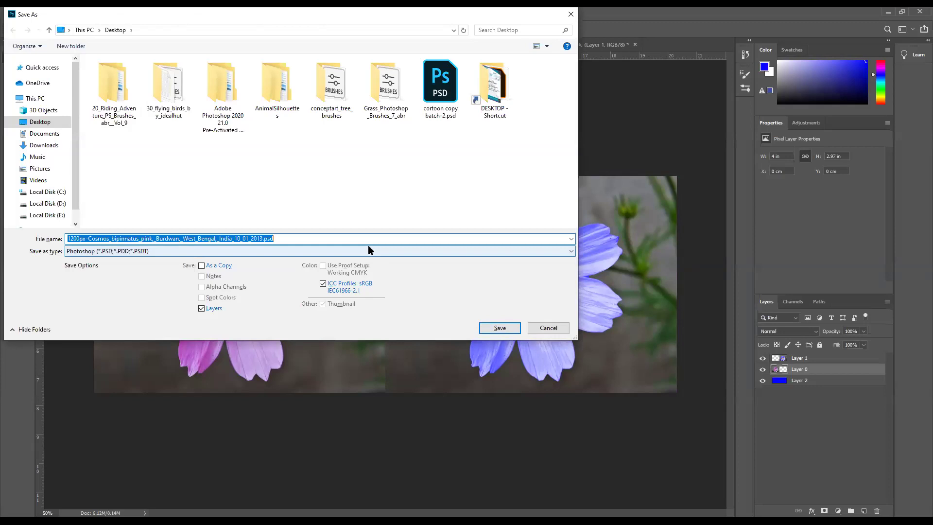
{"action": "type", "text": "color brush"}
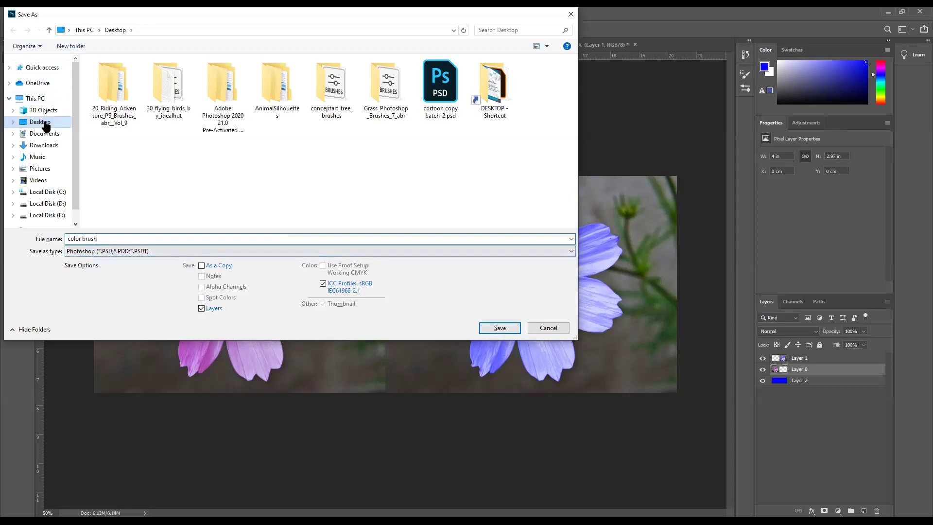
{"action": "left_click", "coordinate": [497, 328]}
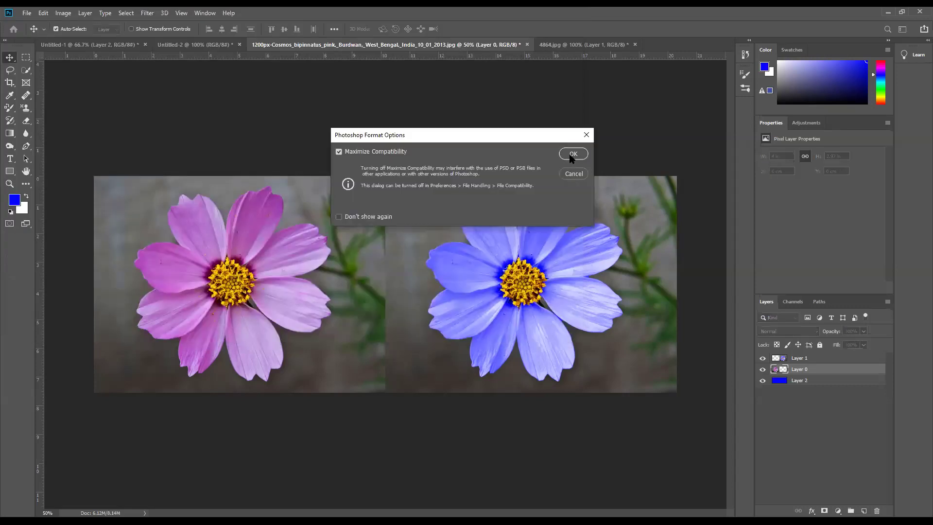
{"action": "left_click", "coordinate": [573, 154]}
- Save a JPEG copy of the side-by-side flower comparison to the Desktop as color brush.jpg
{"action": "left_click", "coordinate": [29, 13]}
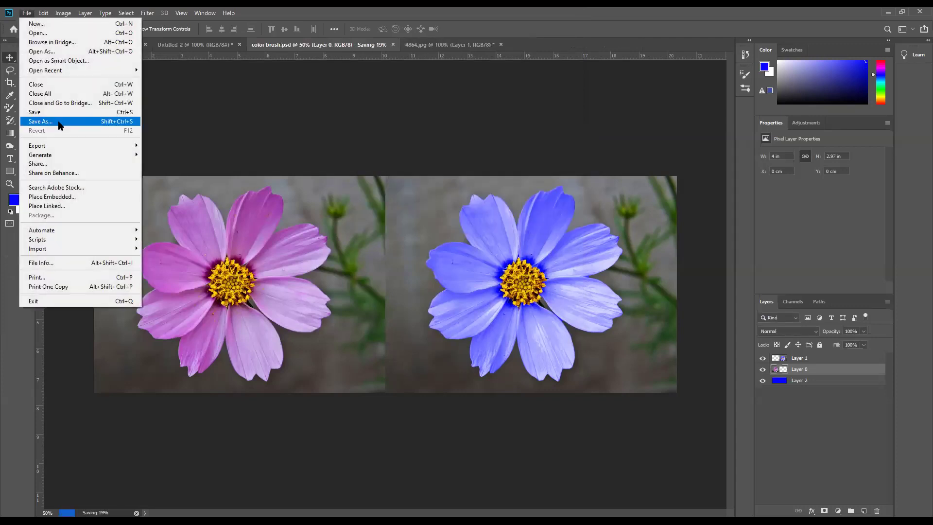
{"action": "key", "text": "Return"}
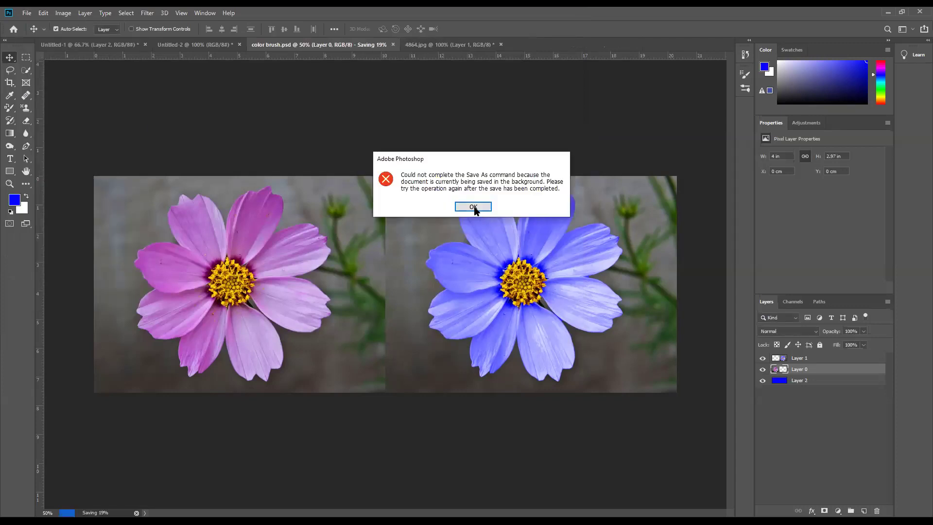
{"action": "left_click", "coordinate": [473, 207]}
{"action": "left_click", "coordinate": [27, 13]}
{"action": "left_click", "coordinate": [53, 122]}
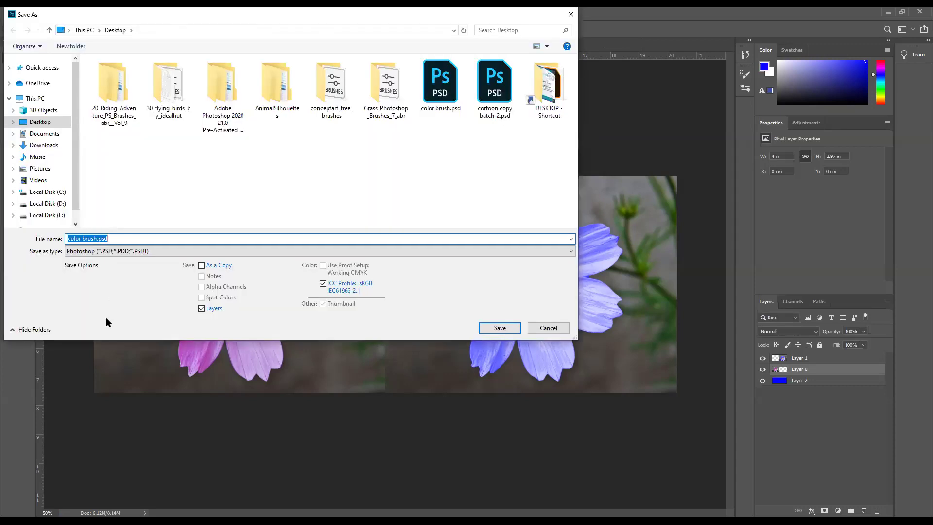
{"action": "left_click", "coordinate": [106, 251]}
{"action": "left_click", "coordinate": [106, 317]}
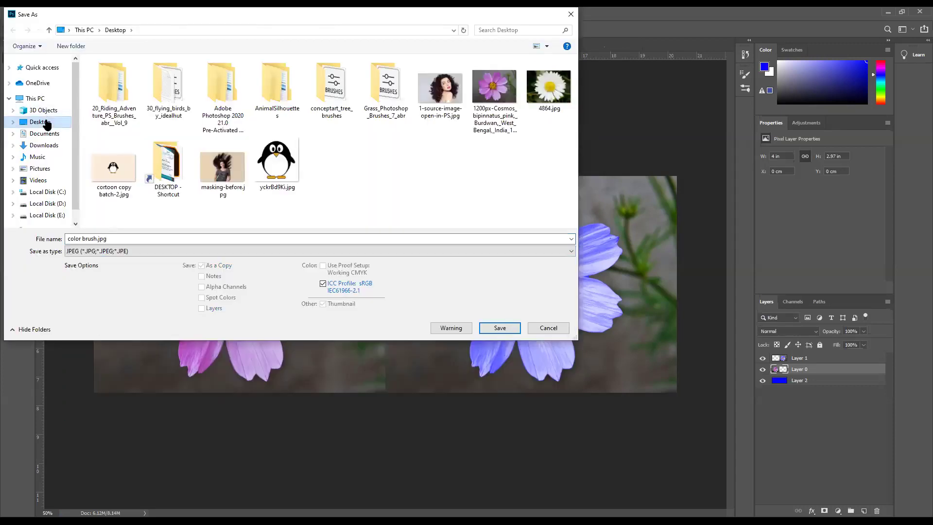
{"action": "left_click", "coordinate": [500, 327]}
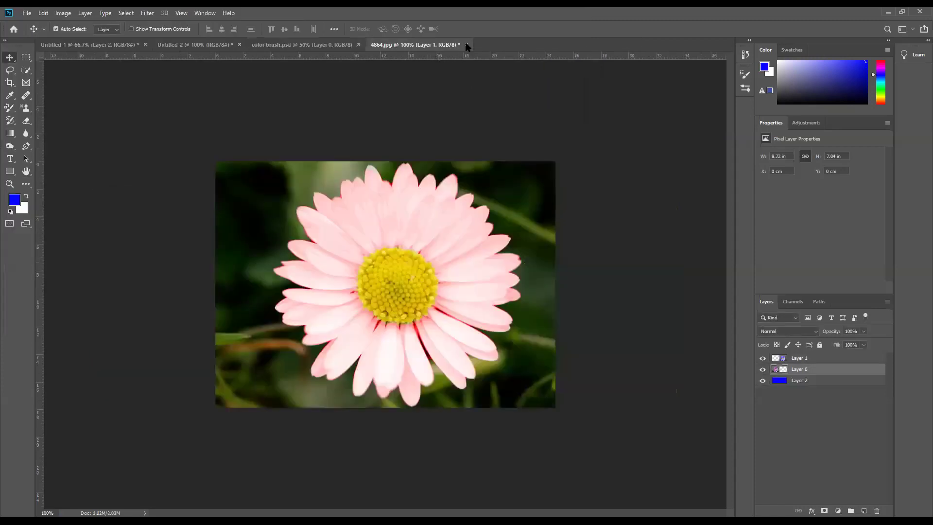
- Close the 4864.jpg daisy document without saving and switch to the blank Untitled-2 document
{"action": "left_click", "coordinate": [466, 44]}
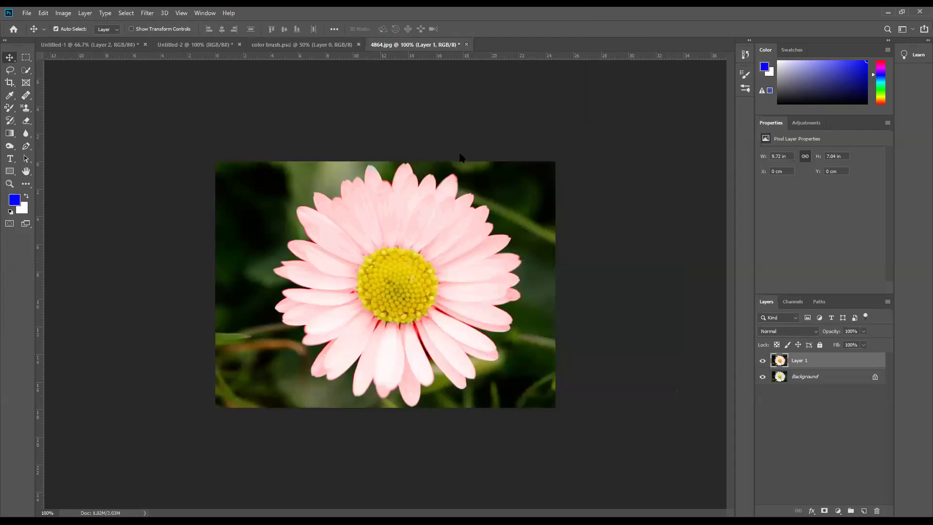
{"action": "left_click", "coordinate": [463, 201]}
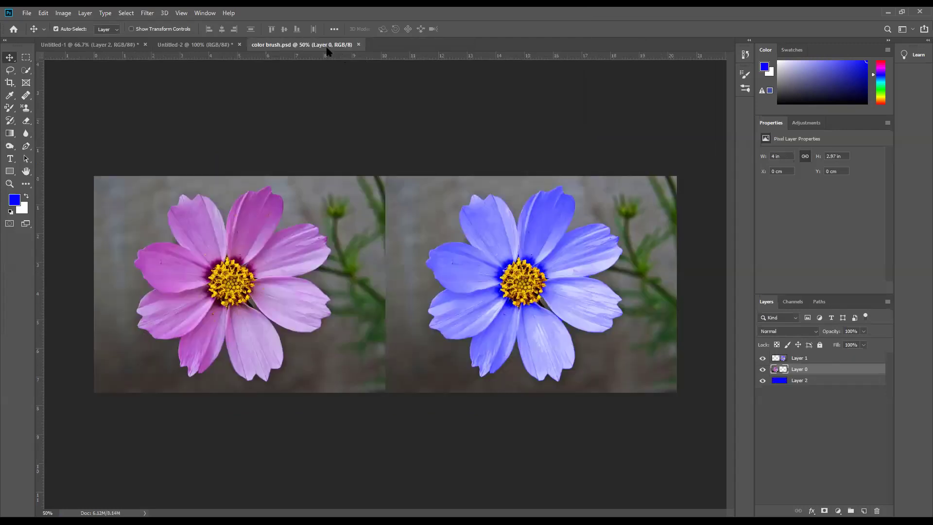
{"action": "left_click", "coordinate": [214, 44]}
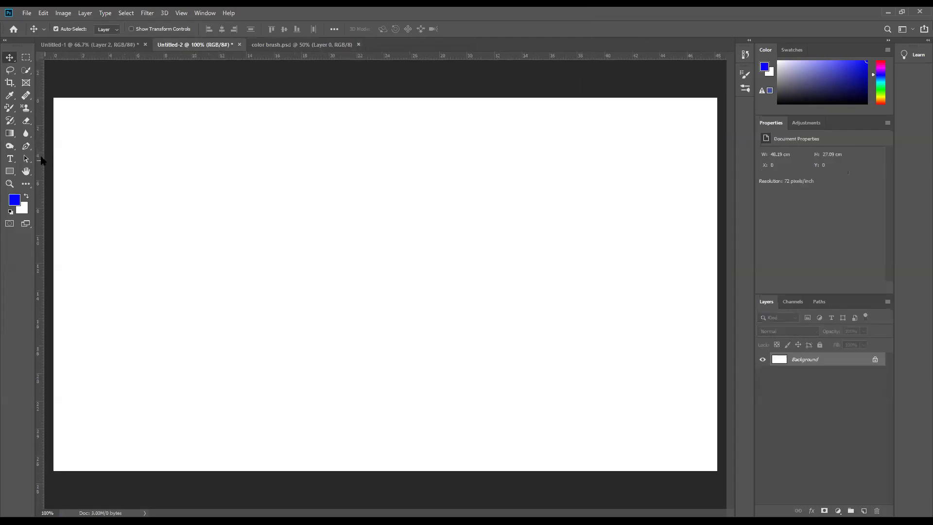
- Activate the Brush tool and add a new empty layer above the white background
{"action": "mouse_move", "coordinate": [9, 108]}
{"action": "left_mouse_down"}
{"action": "mouse_move", "coordinate": [61, 138]}
{"action": "mouse_move", "coordinate": [7, 111]}
{"action": "mouse_move", "coordinate": [364, 235]}
{"action": "left_mouse_up"}
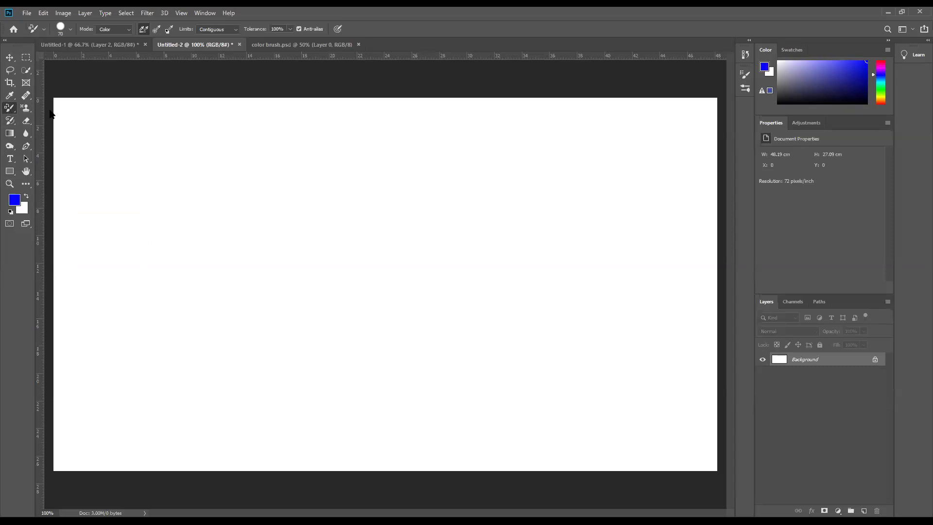
{"action": "key", "text": "b"}
{"action": "left_click", "coordinate": [865, 511]}
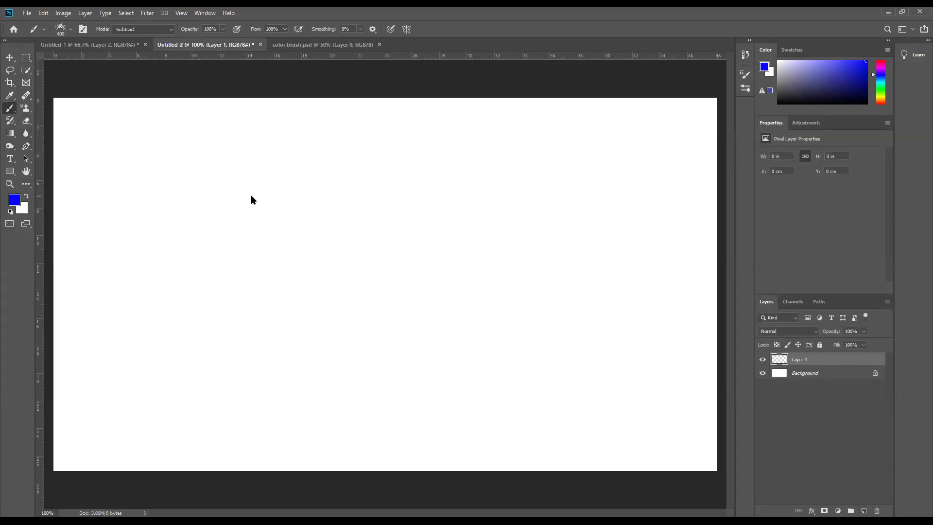
- Choose the Hard Round brush and stamp a blue circle about 14 cm wide in the upper-left part of the canvas
{"action": "right_click", "coordinate": [292, 206]}
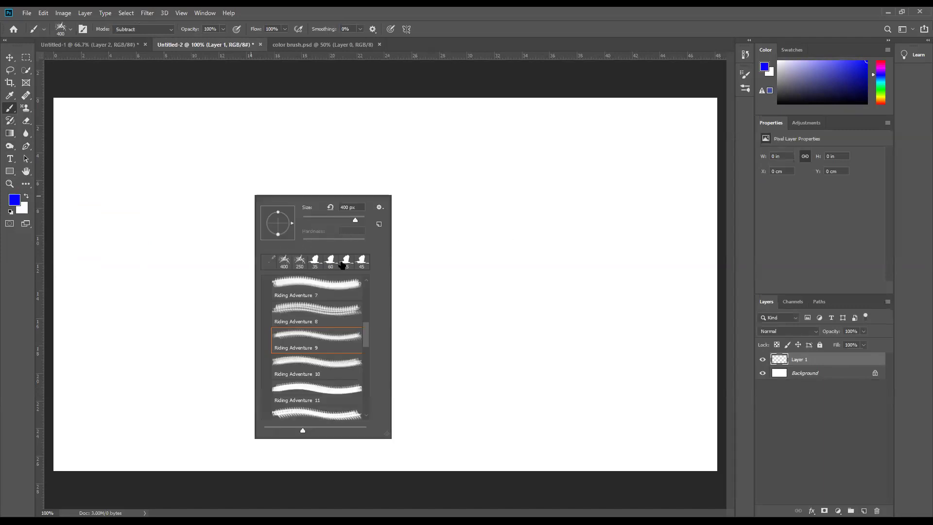
{"action": "mouse_move", "coordinate": [367, 332]}
{"action": "left_mouse_down"}
{"action": "mouse_move", "coordinate": [369, 297]}
{"action": "mouse_move", "coordinate": [352, 291]}
{"action": "left_mouse_up"}
{"action": "left_click", "coordinate": [266, 283]}
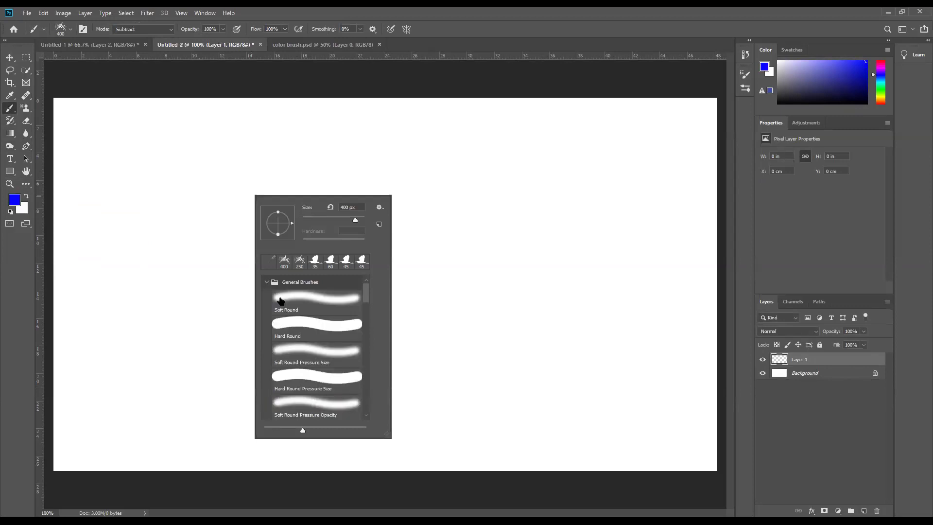
{"action": "left_click", "coordinate": [322, 326]}
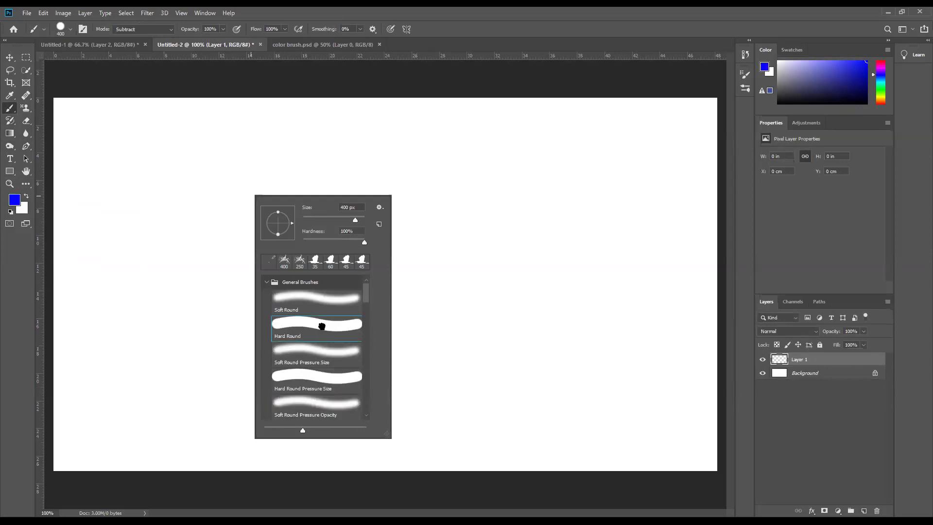
{"action": "left_click", "coordinate": [244, 228]}
{"action": "left_click", "coordinate": [245, 229]}
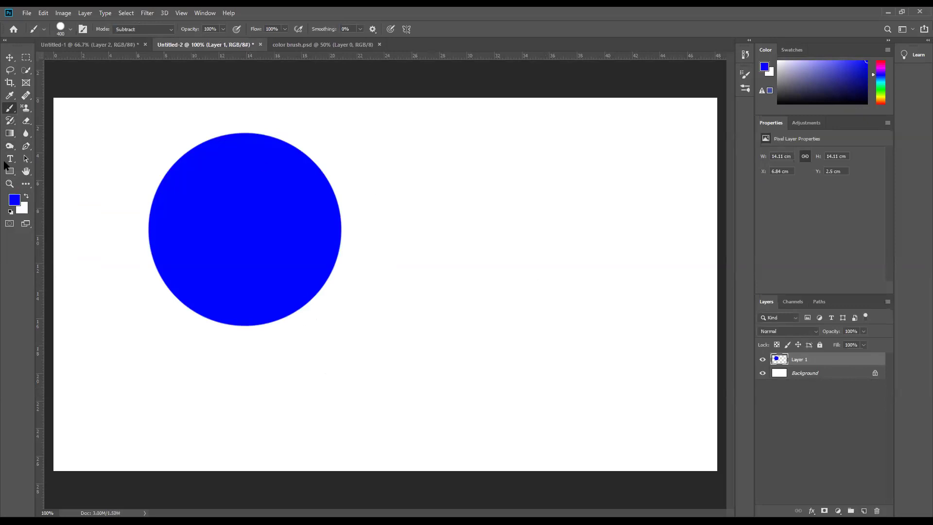
- Set the foreground colour to ff004e and stamp a circle overlapping the blue one's right side
{"action": "left_click", "coordinate": [17, 204]}
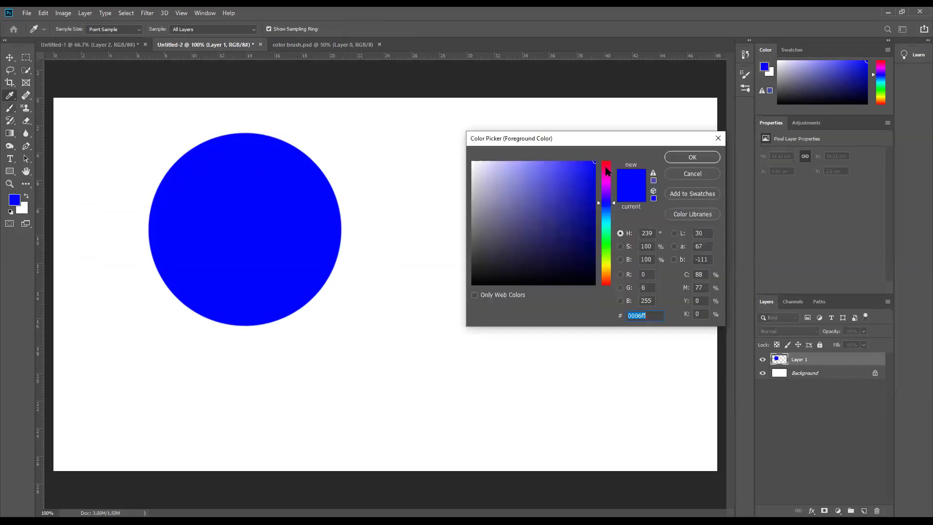
{"action": "left_click", "coordinate": [606, 168]}
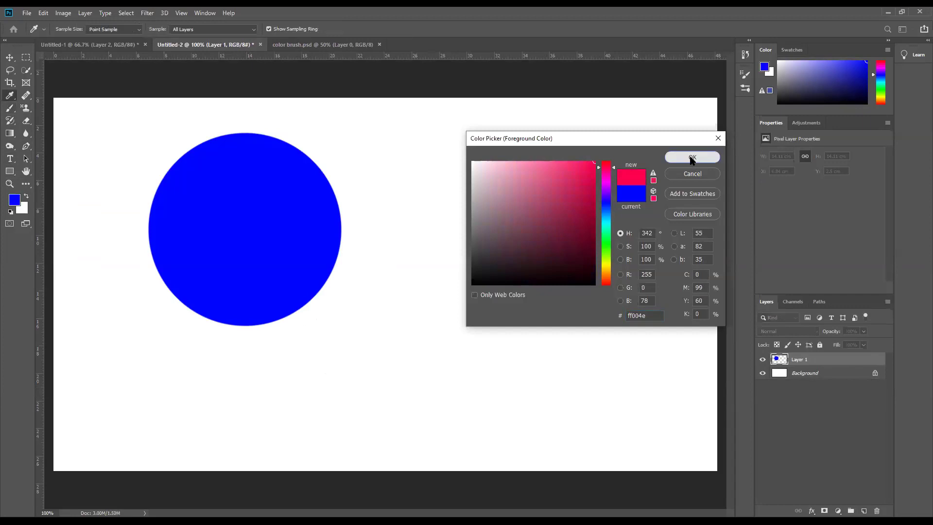
{"action": "left_click", "coordinate": [692, 157]}
{"action": "left_click", "coordinate": [323, 219]}
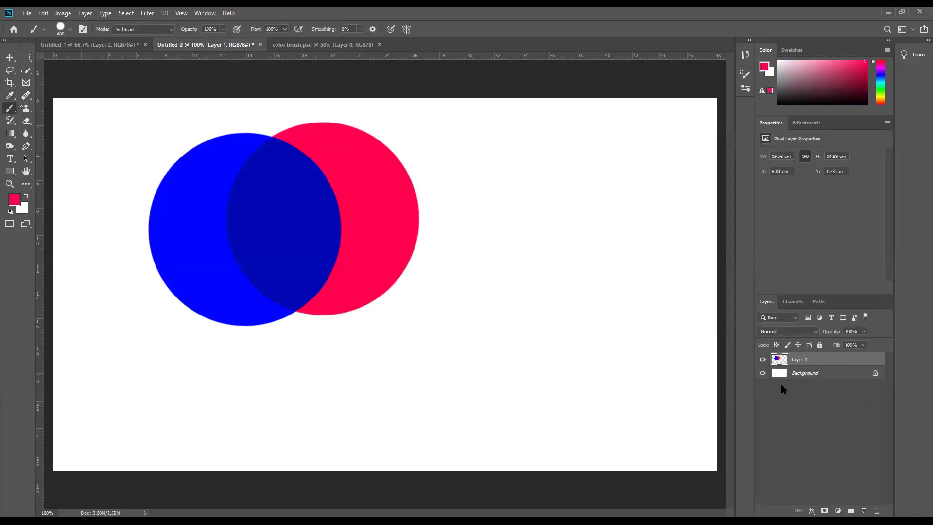
- Set the foreground colour to 6cff00 and stamp a green circle overlapping the lower part of the blue and red circles
{"action": "left_click", "coordinate": [15, 201]}
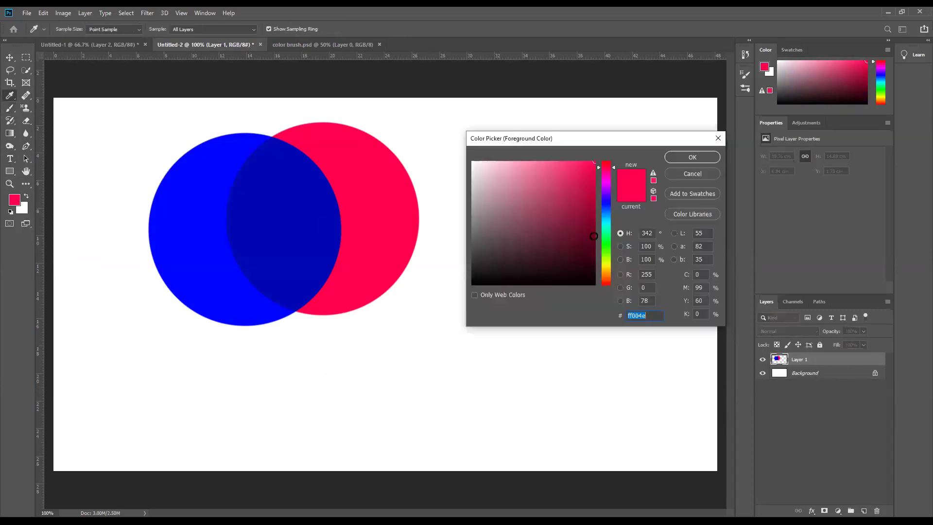
{"action": "left_click", "coordinate": [606, 252]}
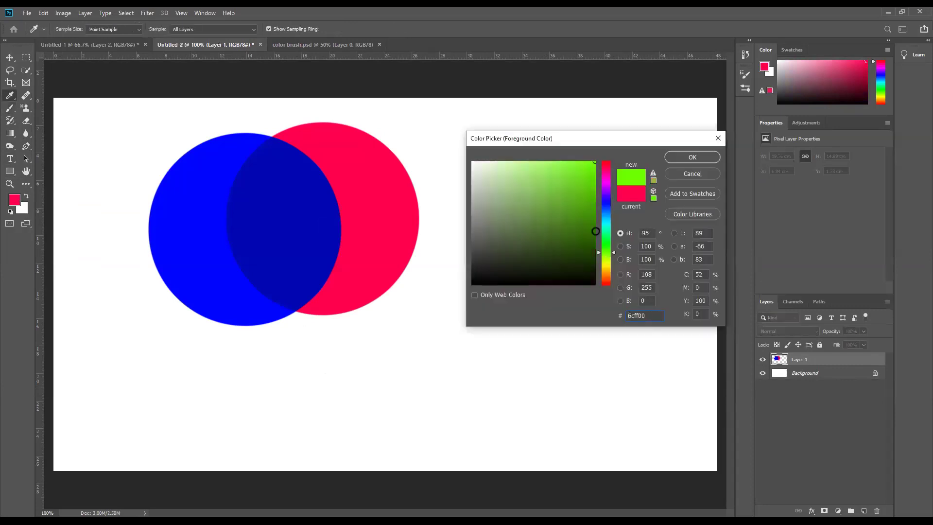
{"action": "left_click", "coordinate": [692, 157]}
{"action": "left_click", "coordinate": [301, 318]}
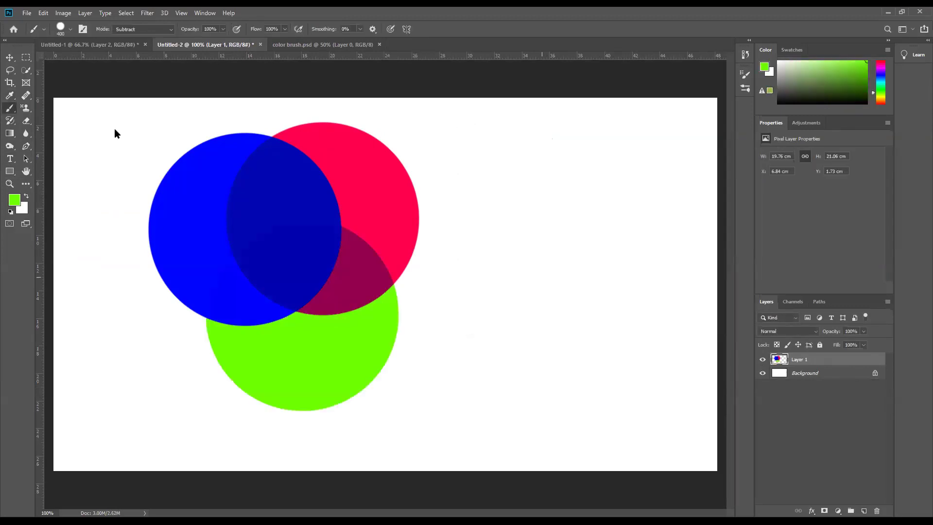
- Set the foreground colour to e1a400 and stamp a circle over the area where the blue, red and green circles meet
{"action": "left_click", "coordinate": [14, 199]}
{"action": "type", "text": "e1a400"}
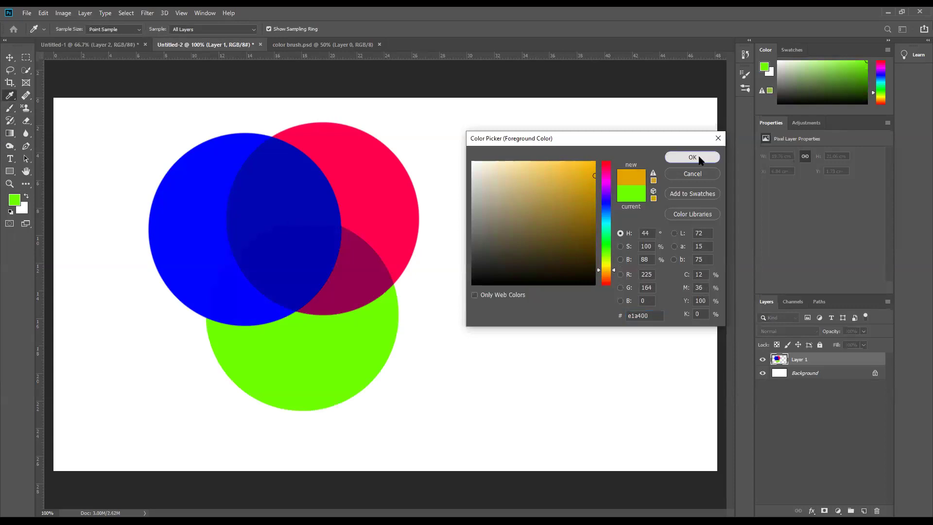
{"action": "left_click", "coordinate": [702, 160]}
{"action": "left_click", "coordinate": [263, 279]}
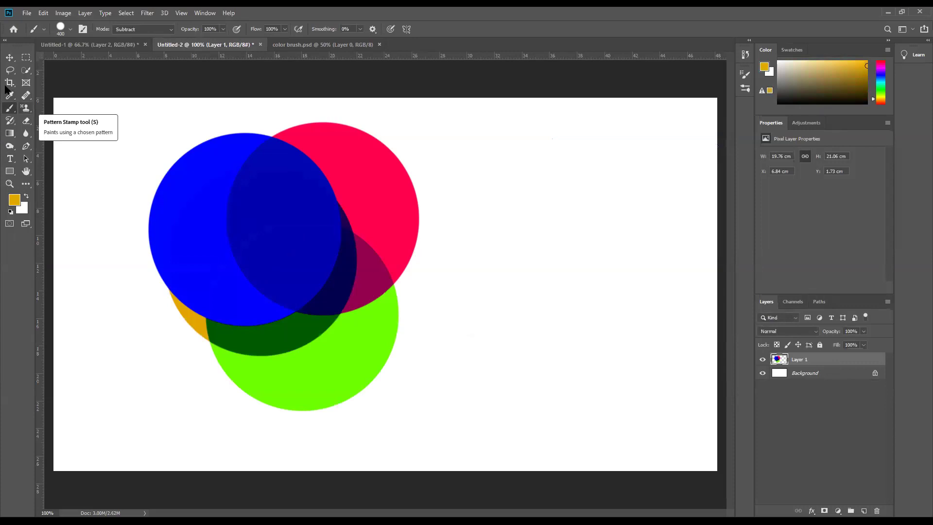
- Move the layer with the overlapping circles to the middle of the canvas
{"action": "left_click", "coordinate": [9, 58]}
{"action": "mouse_move", "coordinate": [292, 260]}
{"action": "left_mouse_down"}
{"action": "mouse_move", "coordinate": [350, 240]}
{"action": "mouse_move", "coordinate": [417, 240]}
{"action": "mouse_move", "coordinate": [427, 307]}
{"action": "left_mouse_up"}
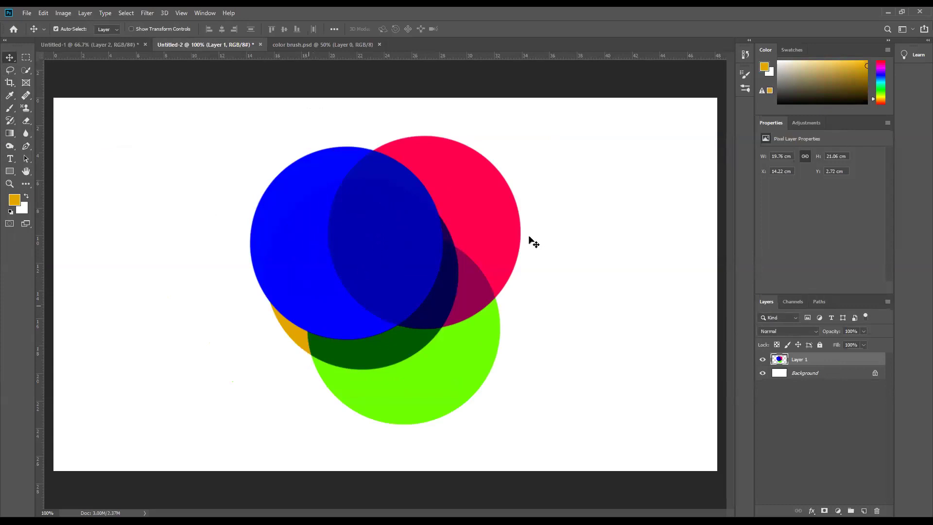
{"action": "left_click_drag", "start_coordinate": [529, 238], "coordinate": [545, 239]}
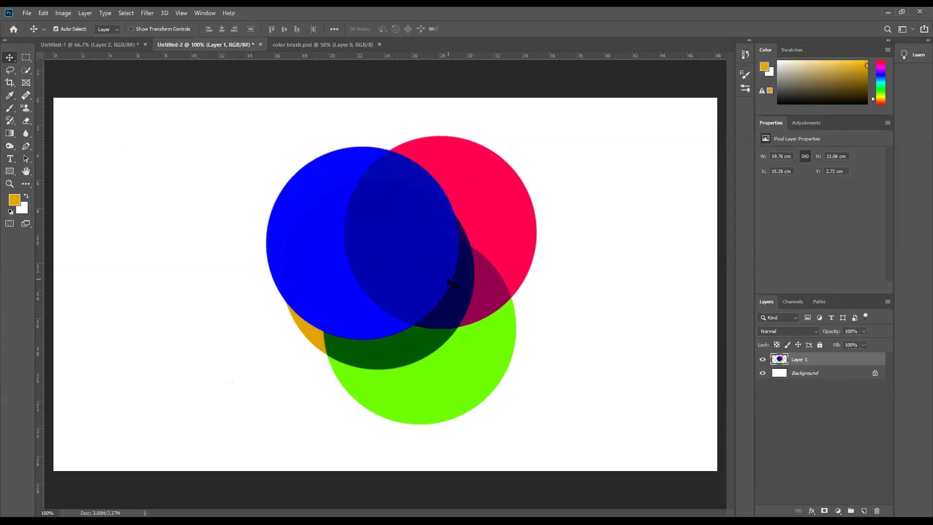
- Blend the coloured circles into one smeared shape using the Mixer Brush at 150 px
{"action": "left_click_drag", "start_coordinate": [11, 110], "coordinate": [43, 139]}
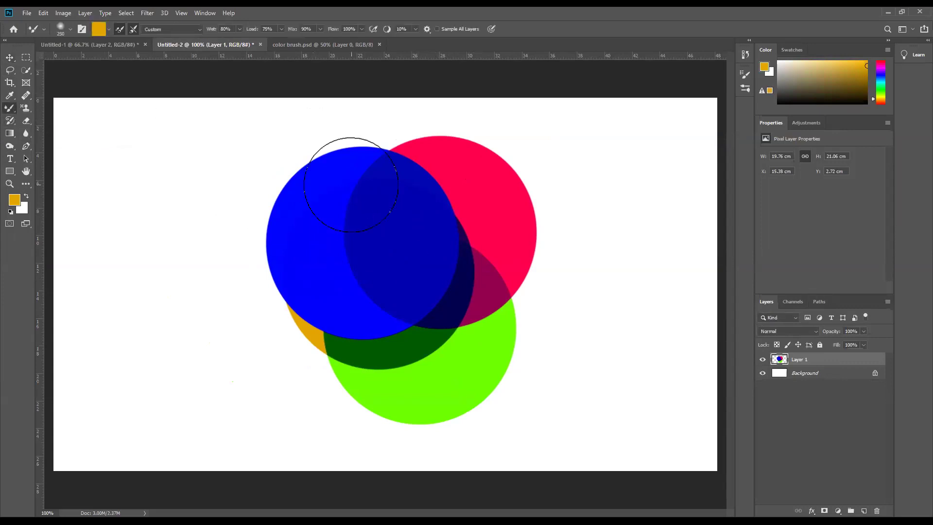
{"action": "key", "text": "bracketleft"}
{"action": "key", "text": "bracketleft"}
{"action": "mouse_move", "coordinate": [414, 206]}
{"action": "left_mouse_down"}
{"action": "mouse_move", "coordinate": [464, 216]}
{"action": "mouse_move", "coordinate": [441, 179]}
{"action": "mouse_move", "coordinate": [458, 212]}
{"action": "mouse_move", "coordinate": [370, 175]}
{"action": "mouse_move", "coordinate": [356, 203]}
{"action": "mouse_move", "coordinate": [429, 194]}
{"action": "mouse_move", "coordinate": [365, 174]}
{"action": "mouse_move", "coordinate": [361, 245]}
{"action": "mouse_move", "coordinate": [351, 243]}
{"action": "mouse_move", "coordinate": [397, 177]}
{"action": "mouse_move", "coordinate": [385, 230]}
{"action": "mouse_move", "coordinate": [504, 225]}
{"action": "mouse_move", "coordinate": [500, 171]}
{"action": "mouse_move", "coordinate": [429, 238]}
{"action": "mouse_move", "coordinate": [460, 315]}
{"action": "mouse_move", "coordinate": [481, 293]}
{"action": "mouse_move", "coordinate": [487, 314]}
{"action": "mouse_move", "coordinate": [474, 361]}
{"action": "mouse_move", "coordinate": [505, 328]}
{"action": "mouse_move", "coordinate": [530, 279]}
{"action": "mouse_move", "coordinate": [421, 363]}
{"action": "mouse_move", "coordinate": [423, 412]}
{"action": "mouse_move", "coordinate": [394, 341]}
{"action": "mouse_move", "coordinate": [350, 304]}
{"action": "mouse_move", "coordinate": [309, 327]}
{"action": "mouse_move", "coordinate": [322, 298]}
{"action": "mouse_move", "coordinate": [302, 233]}
{"action": "mouse_move", "coordinate": [336, 185]}
{"action": "mouse_move", "coordinate": [305, 252]}
{"action": "mouse_move", "coordinate": [388, 200]}
{"action": "mouse_move", "coordinate": [385, 145]}
{"action": "mouse_move", "coordinate": [367, 238]}
{"action": "mouse_move", "coordinate": [459, 249]}
{"action": "mouse_move", "coordinate": [454, 189]}
{"action": "mouse_move", "coordinate": [285, 210]}
{"action": "mouse_move", "coordinate": [297, 167]}
{"action": "mouse_move", "coordinate": [339, 184]}
{"action": "mouse_move", "coordinate": [352, 229]}
{"action": "mouse_move", "coordinate": [331, 254]}
{"action": "mouse_move", "coordinate": [375, 300]}
{"action": "mouse_move", "coordinate": [388, 282]}
{"action": "mouse_move", "coordinate": [399, 158]}
{"action": "mouse_move", "coordinate": [462, 232]}
{"action": "mouse_move", "coordinate": [507, 246]}
{"action": "mouse_move", "coordinate": [474, 246]}
{"action": "mouse_move", "coordinate": [513, 227]}
{"action": "mouse_move", "coordinate": [476, 251]}
{"action": "mouse_move", "coordinate": [472, 308]}
{"action": "mouse_move", "coordinate": [382, 162]}
{"action": "mouse_move", "coordinate": [341, 177]}
{"action": "mouse_move", "coordinate": [439, 248]}
{"action": "mouse_move", "coordinate": [469, 242]}
{"action": "mouse_move", "coordinate": [463, 255]}
{"action": "mouse_move", "coordinate": [589, 198]}
{"action": "mouse_move", "coordinate": [500, 225]}
{"action": "mouse_move", "coordinate": [503, 276]}
{"action": "mouse_move", "coordinate": [413, 376]}
{"action": "mouse_move", "coordinate": [414, 388]}
{"action": "mouse_move", "coordinate": [431, 301]}
{"action": "mouse_move", "coordinate": [349, 260]}
{"action": "mouse_move", "coordinate": [317, 301]}
{"action": "mouse_move", "coordinate": [360, 256]}
{"action": "mouse_move", "coordinate": [392, 147]}
{"action": "mouse_move", "coordinate": [363, 189]}
{"action": "mouse_move", "coordinate": [450, 210]}
{"action": "mouse_move", "coordinate": [508, 289]}
{"action": "mouse_move", "coordinate": [513, 358]}
{"action": "mouse_move", "coordinate": [446, 357]}
{"action": "mouse_move", "coordinate": [348, 225]}
{"action": "mouse_move", "coordinate": [352, 321]}
{"action": "mouse_move", "coordinate": [361, 292]}
{"action": "mouse_move", "coordinate": [242, 246]}
{"action": "mouse_move", "coordinate": [321, 233]}
{"action": "mouse_move", "coordinate": [454, 239]}
{"action": "mouse_move", "coordinate": [437, 202]}
{"action": "mouse_move", "coordinate": [269, 262]}
{"action": "mouse_move", "coordinate": [490, 263]}
{"action": "mouse_move", "coordinate": [533, 151]}
{"action": "mouse_move", "coordinate": [428, 383]}
{"action": "mouse_move", "coordinate": [436, 350]}
{"action": "mouse_move", "coordinate": [279, 272]}
{"action": "mouse_move", "coordinate": [296, 196]}
{"action": "mouse_move", "coordinate": [400, 212]}
{"action": "mouse_move", "coordinate": [477, 144]}
{"action": "mouse_move", "coordinate": [625, 223]}
{"action": "mouse_move", "coordinate": [374, 388]}
{"action": "left_mouse_up"}
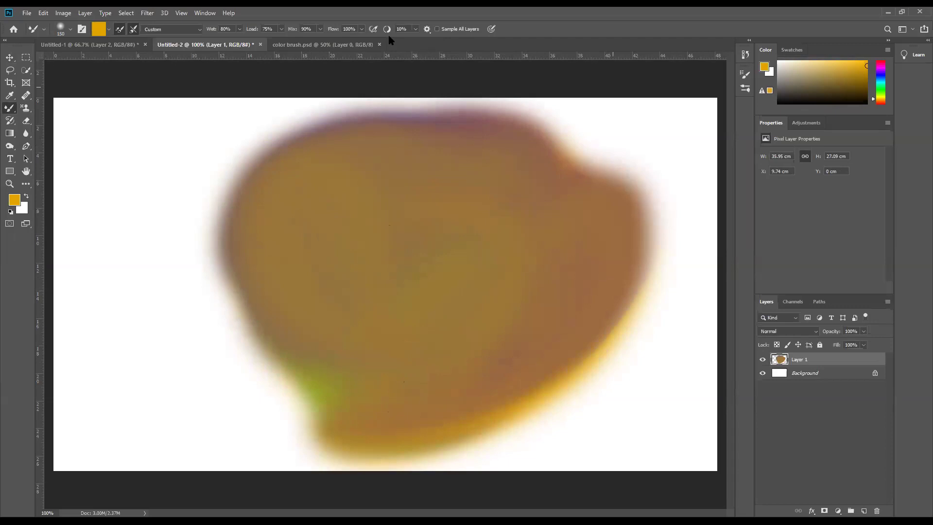
{"action": "mouse_move", "coordinate": [265, 166]}
{"action": "left_mouse_down"}
{"action": "mouse_move", "coordinate": [321, 154]}
{"action": "mouse_move", "coordinate": [251, 314]}
{"action": "mouse_move", "coordinate": [259, 267]}
{"action": "mouse_move", "coordinate": [350, 405]}
{"action": "mouse_move", "coordinate": [358, 432]}
{"action": "mouse_move", "coordinate": [425, 347]}
{"action": "mouse_move", "coordinate": [391, 172]}
{"action": "mouse_move", "coordinate": [425, 146]}
{"action": "mouse_move", "coordinate": [562, 230]}
{"action": "mouse_move", "coordinate": [589, 162]}
{"action": "mouse_move", "coordinate": [591, 194]}
{"action": "mouse_move", "coordinate": [221, 201]}
{"action": "mouse_move", "coordinate": [330, 161]}
{"action": "mouse_move", "coordinate": [271, 389]}
{"action": "mouse_move", "coordinate": [334, 398]}
{"action": "left_mouse_up"}
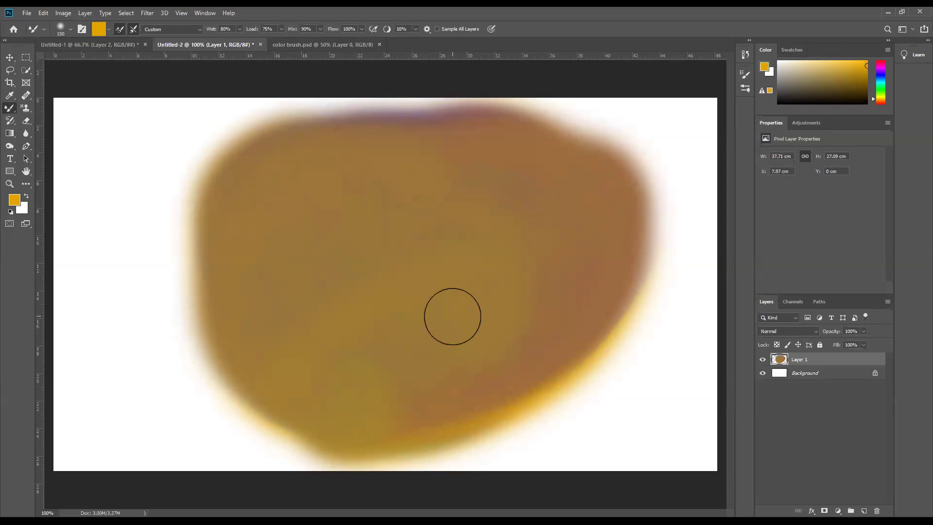
{"action": "mouse_move", "coordinate": [634, 296]}
{"action": "left_mouse_down"}
{"action": "mouse_move", "coordinate": [596, 342]}
{"action": "mouse_move", "coordinate": [609, 258]}
{"action": "mouse_move", "coordinate": [553, 333]}
{"action": "mouse_move", "coordinate": [630, 240]}
{"action": "mouse_move", "coordinate": [615, 279]}
{"action": "mouse_move", "coordinate": [627, 271]}
{"action": "mouse_move", "coordinate": [520, 407]}
{"action": "mouse_move", "coordinate": [465, 427]}
{"action": "mouse_move", "coordinate": [460, 417]}
{"action": "mouse_move", "coordinate": [309, 420]}
{"action": "mouse_move", "coordinate": [277, 389]}
{"action": "left_mouse_up"}
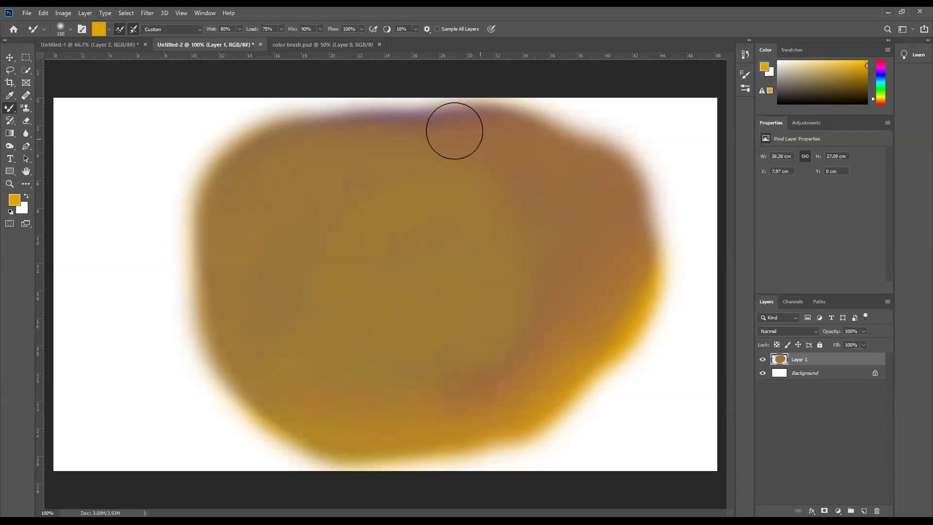
{"action": "mouse_move", "coordinate": [257, 145]}
{"action": "left_mouse_down"}
{"action": "mouse_move", "coordinate": [350, 125]}
{"action": "mouse_move", "coordinate": [447, 127]}
{"action": "left_mouse_up"}
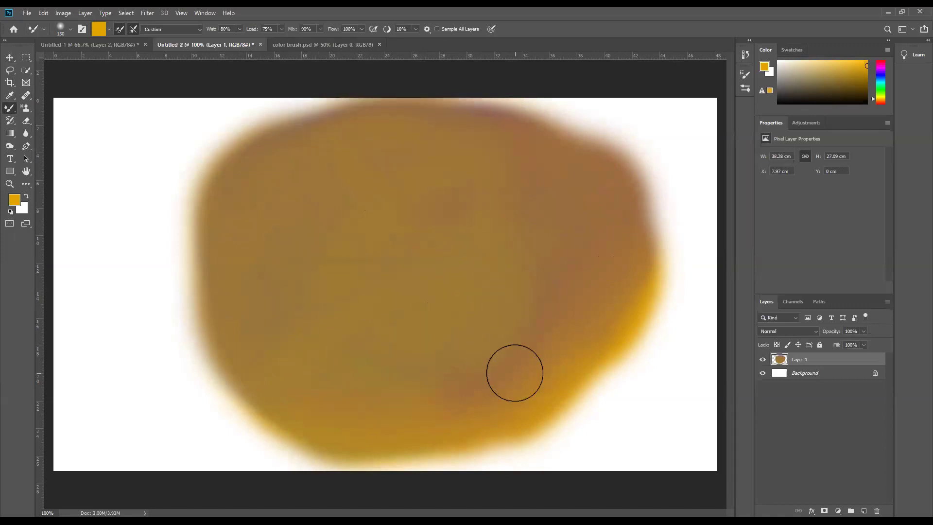
{"action": "mouse_move", "coordinate": [177, 298]}
{"action": "left_mouse_down"}
{"action": "mouse_move", "coordinate": [257, 372]}
{"action": "mouse_move", "coordinate": [480, 230]}
{"action": "left_mouse_up"}
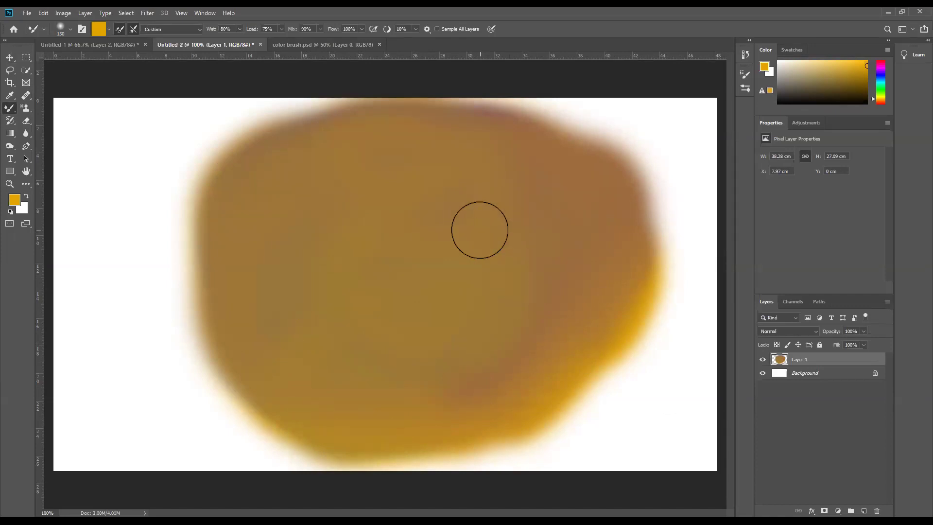
- Undo all the Mixer Brush strokes on the coloured circles
{"action": "key", "text": "ctrl+z"}
{"action": "key", "text": "ctrl+z"}
{"action": "key", "text": "ctrl+z"}
{"action": "key", "text": "ctrl+z"}
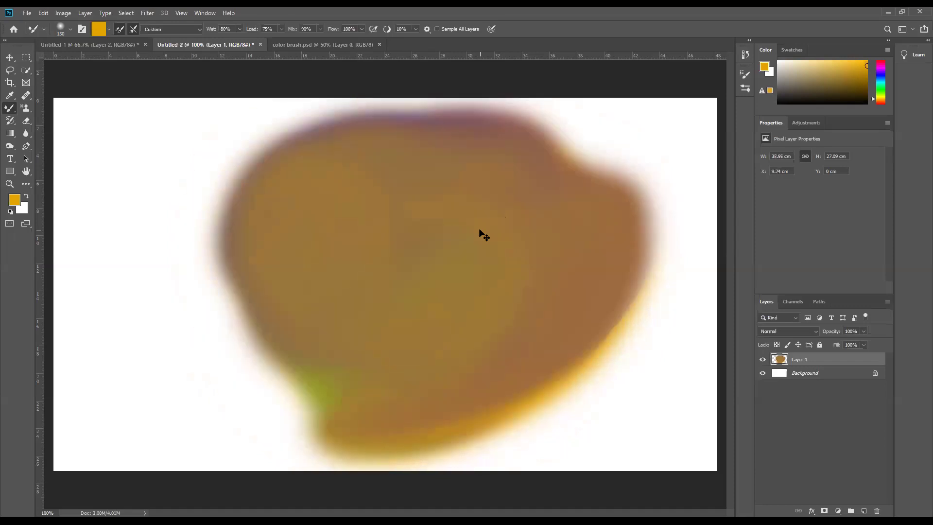
{"action": "key", "text": "ctrl+z"}
{"action": "key", "text": "ctrl+z"}
{"action": "key", "text": "ctrl+z"}
{"action": "key", "text": "ctrl+z"}
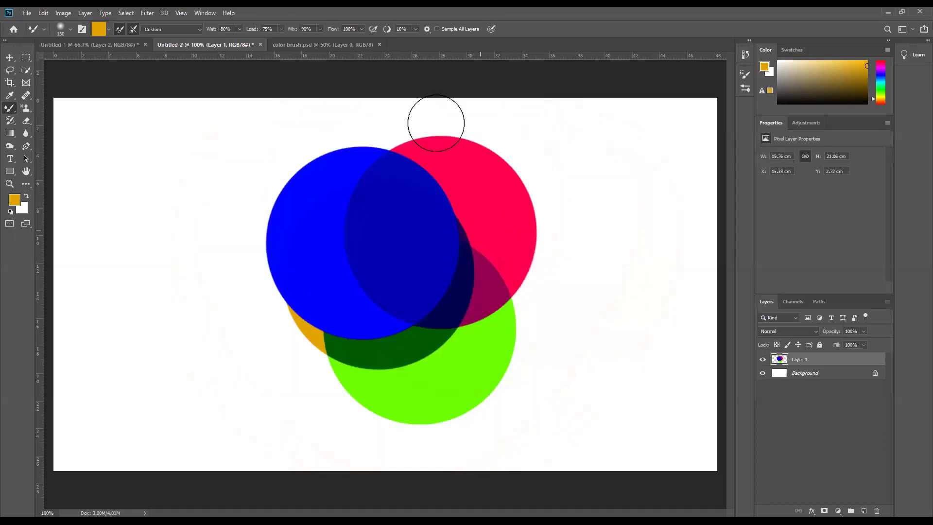
- Switch to the color brush.psd document and merge the two layers holding the pink and blue flowers into one
{"action": "left_click", "coordinate": [99, 46]}
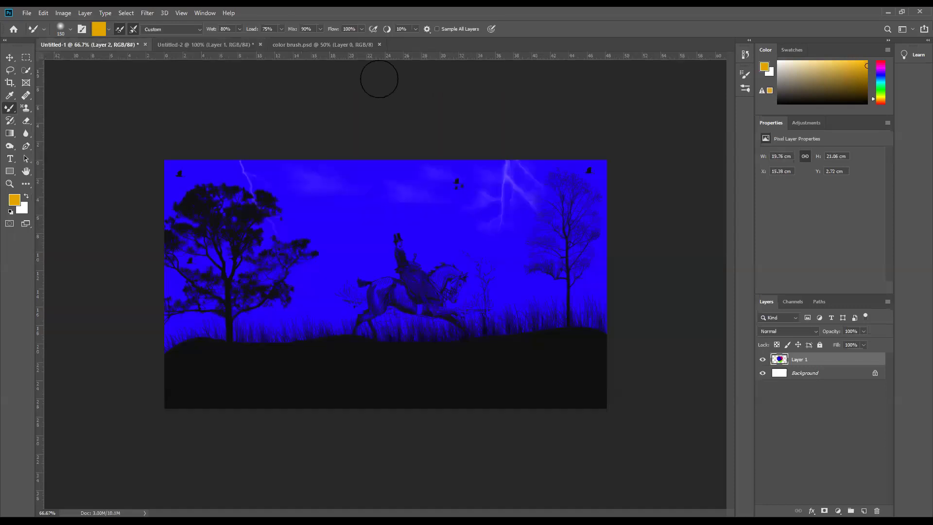
{"action": "left_click", "coordinate": [331, 45]}
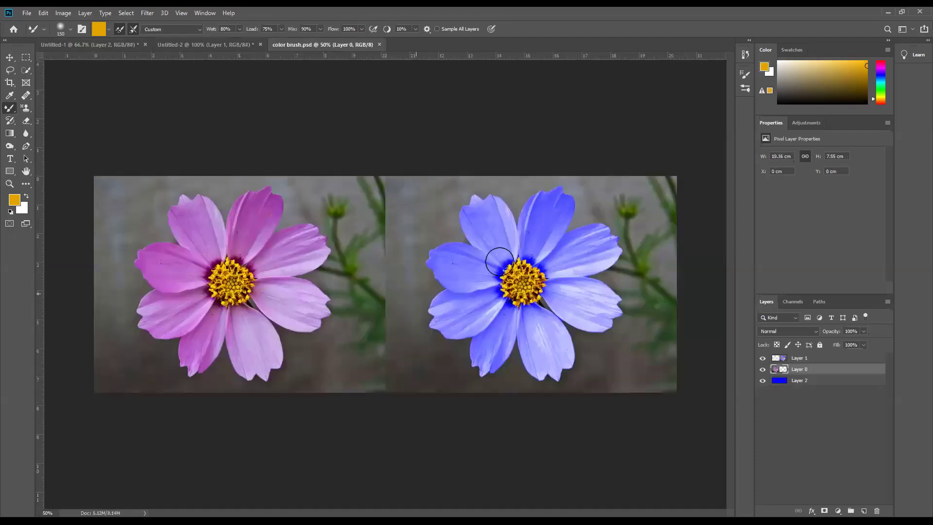
{"action": "left_click", "coordinate": [824, 360], "text": "shift"}
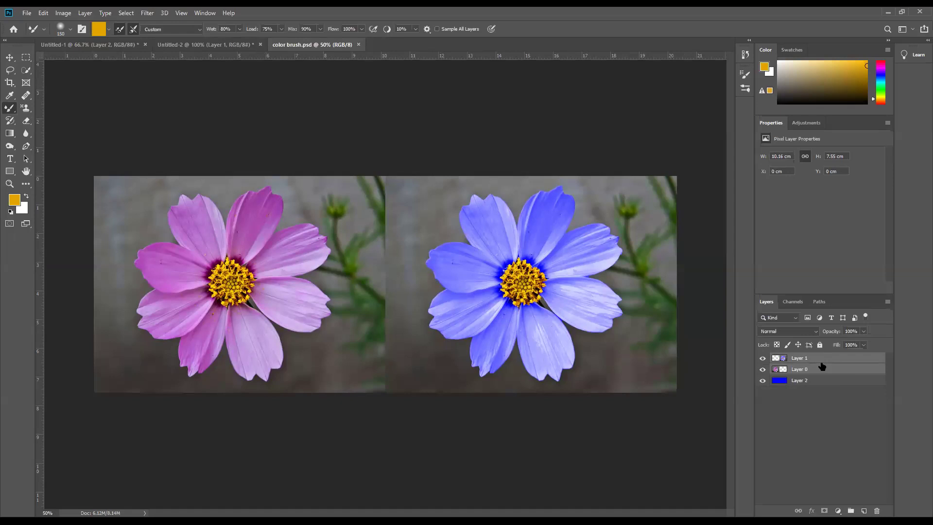
{"action": "key", "text": "ctrl+e"}
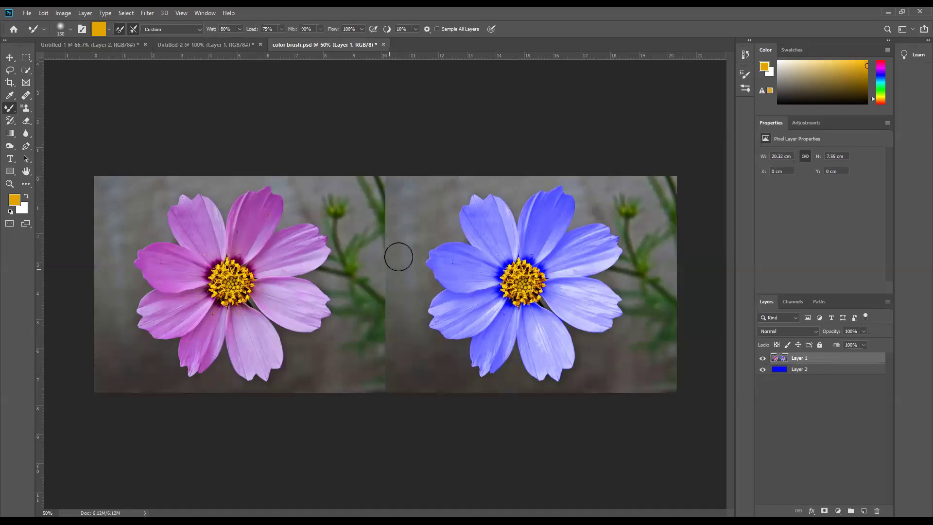
- Move the merged flower layer over the blue background, placing it about 0.15 cm from the canvas's left edge
{"action": "left_click", "coordinate": [10, 57]}
{"action": "left_click_drag", "start_coordinate": [383, 277], "coordinate": [270, 296]}
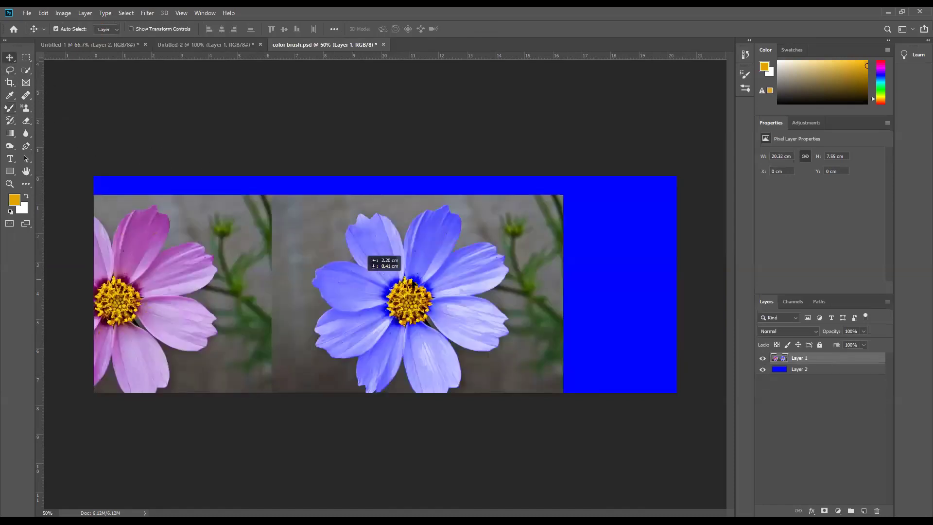
{"action": "left_click_drag", "start_coordinate": [478, 267], "coordinate": [474, 273]}
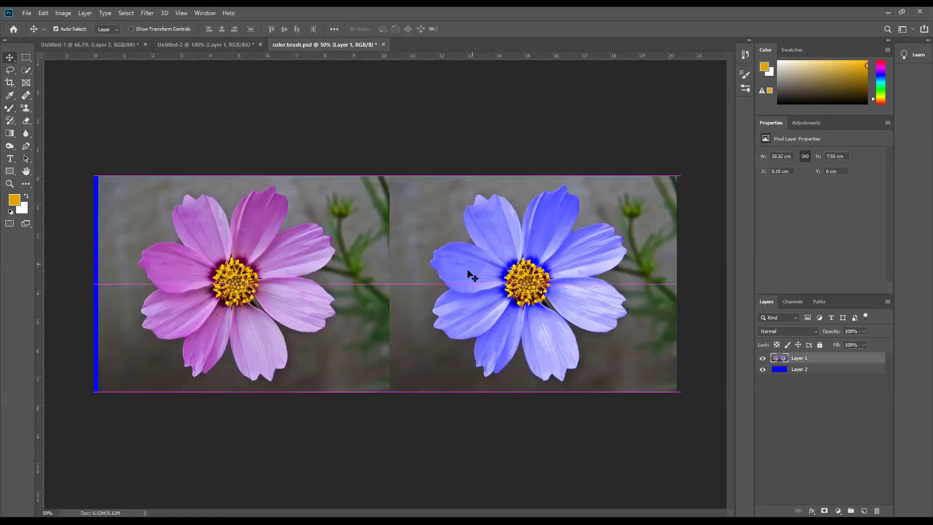
- Smear both flowers into a blended orange-brown texture across the whole canvas using the Mixer Brush at 150 px
{"action": "left_click", "coordinate": [11, 108]}
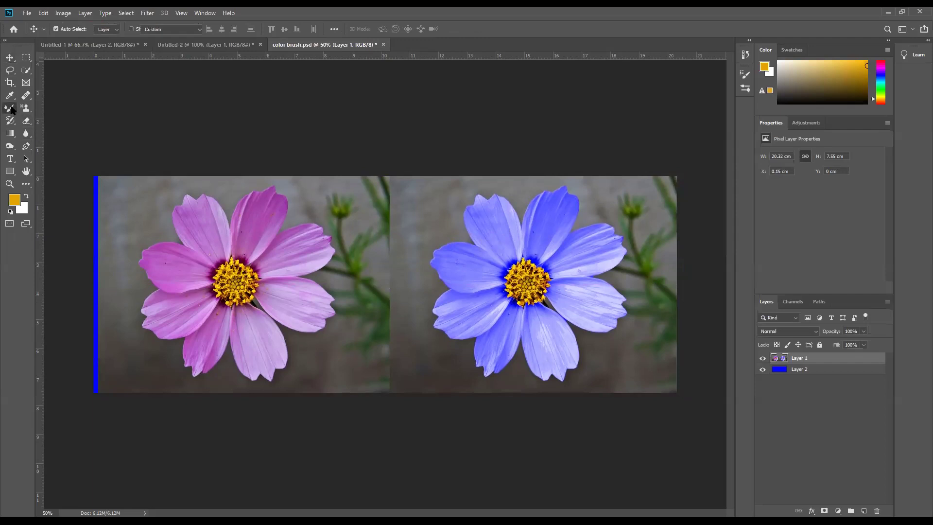
{"action": "right_click", "coordinate": [10, 108]}
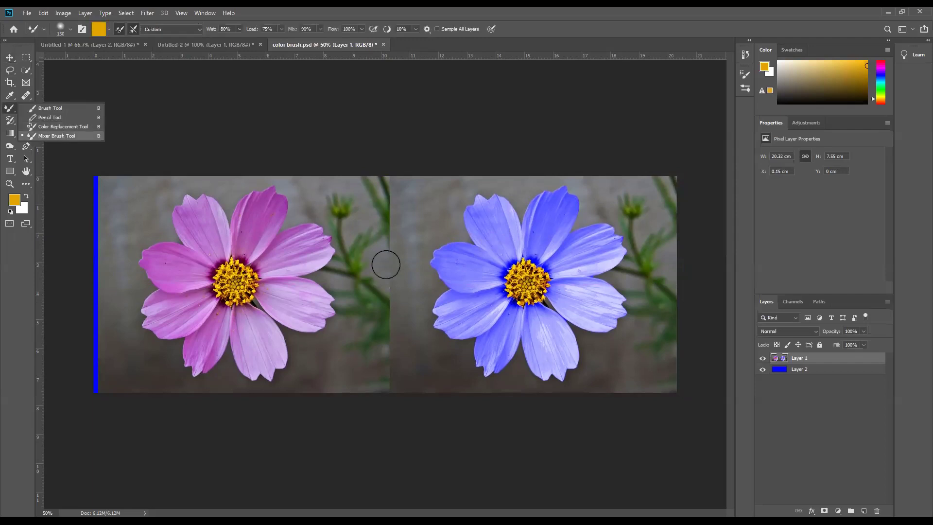
{"action": "mouse_move", "coordinate": [377, 235]}
{"action": "left_mouse_down"}
{"action": "mouse_move", "coordinate": [386, 214]}
{"action": "mouse_move", "coordinate": [417, 243]}
{"action": "mouse_move", "coordinate": [406, 317]}
{"action": "mouse_move", "coordinate": [442, 254]}
{"action": "mouse_move", "coordinate": [541, 227]}
{"action": "mouse_move", "coordinate": [383, 183]}
{"action": "mouse_move", "coordinate": [323, 217]}
{"action": "mouse_move", "coordinate": [271, 217]}
{"action": "mouse_move", "coordinate": [241, 248]}
{"action": "left_mouse_up"}
{"action": "mouse_move", "coordinate": [136, 274]}
{"action": "left_mouse_down"}
{"action": "mouse_move", "coordinate": [131, 292]}
{"action": "mouse_move", "coordinate": [104, 252]}
{"action": "mouse_move", "coordinate": [133, 379]}
{"action": "mouse_move", "coordinate": [106, 364]}
{"action": "mouse_move", "coordinate": [292, 367]}
{"action": "left_mouse_up"}
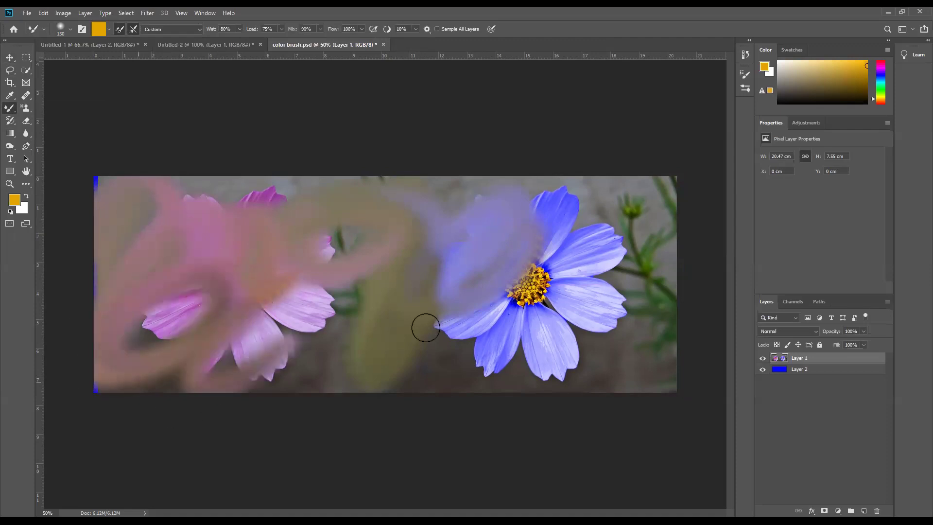
{"action": "mouse_move", "coordinate": [565, 269]}
{"action": "left_mouse_down"}
{"action": "mouse_move", "coordinate": [480, 269]}
{"action": "mouse_move", "coordinate": [502, 261]}
{"action": "mouse_move", "coordinate": [612, 306]}
{"action": "mouse_move", "coordinate": [651, 233]}
{"action": "left_mouse_up"}
{"action": "mouse_move", "coordinate": [532, 278]}
{"action": "left_mouse_down"}
{"action": "mouse_move", "coordinate": [490, 278]}
{"action": "mouse_move", "coordinate": [392, 234]}
{"action": "mouse_move", "coordinate": [312, 262]}
{"action": "mouse_move", "coordinate": [201, 347]}
{"action": "mouse_move", "coordinate": [144, 240]}
{"action": "mouse_move", "coordinate": [91, 202]}
{"action": "mouse_move", "coordinate": [282, 198]}
{"action": "mouse_move", "coordinate": [191, 322]}
{"action": "mouse_move", "coordinate": [253, 384]}
{"action": "mouse_move", "coordinate": [223, 352]}
{"action": "mouse_move", "coordinate": [129, 366]}
{"action": "mouse_move", "coordinate": [120, 384]}
{"action": "left_mouse_up"}
{"action": "mouse_move", "coordinate": [592, 180]}
{"action": "left_mouse_down"}
{"action": "mouse_move", "coordinate": [543, 236]}
{"action": "mouse_move", "coordinate": [600, 227]}
{"action": "mouse_move", "coordinate": [541, 392]}
{"action": "mouse_move", "coordinate": [597, 391]}
{"action": "mouse_move", "coordinate": [613, 282]}
{"action": "mouse_move", "coordinate": [459, 272]}
{"action": "mouse_move", "coordinate": [520, 275]}
{"action": "mouse_move", "coordinate": [425, 351]}
{"action": "mouse_move", "coordinate": [440, 369]}
{"action": "mouse_move", "coordinate": [424, 363]}
{"action": "mouse_move", "coordinate": [478, 290]}
{"action": "mouse_move", "coordinate": [441, 290]}
{"action": "mouse_move", "coordinate": [366, 365]}
{"action": "mouse_move", "coordinate": [471, 323]}
{"action": "mouse_move", "coordinate": [435, 381]}
{"action": "mouse_move", "coordinate": [386, 382]}
{"action": "mouse_move", "coordinate": [549, 418]}
{"action": "mouse_move", "coordinate": [572, 329]}
{"action": "mouse_move", "coordinate": [544, 265]}
{"action": "mouse_move", "coordinate": [380, 331]}
{"action": "mouse_move", "coordinate": [310, 340]}
{"action": "mouse_move", "coordinate": [290, 296]}
{"action": "mouse_move", "coordinate": [232, 285]}
{"action": "mouse_move", "coordinate": [233, 365]}
{"action": "mouse_move", "coordinate": [337, 290]}
{"action": "mouse_move", "coordinate": [279, 307]}
{"action": "mouse_move", "coordinate": [187, 408]}
{"action": "mouse_move", "coordinate": [168, 403]}
{"action": "mouse_move", "coordinate": [316, 311]}
{"action": "mouse_move", "coordinate": [261, 327]}
{"action": "mouse_move", "coordinate": [274, 320]}
{"action": "mouse_move", "coordinate": [205, 314]}
{"action": "mouse_move", "coordinate": [196, 332]}
{"action": "mouse_move", "coordinate": [137, 369]}
{"action": "mouse_move", "coordinate": [238, 237]}
{"action": "mouse_move", "coordinate": [239, 193]}
{"action": "mouse_move", "coordinate": [421, 200]}
{"action": "mouse_move", "coordinate": [616, 195]}
{"action": "mouse_move", "coordinate": [699, 182]}
{"action": "mouse_move", "coordinate": [638, 215]}
{"action": "mouse_move", "coordinate": [479, 381]}
{"action": "mouse_move", "coordinate": [604, 260]}
{"action": "mouse_move", "coordinate": [169, 211]}
{"action": "mouse_move", "coordinate": [242, 179]}
{"action": "mouse_move", "coordinate": [214, 190]}
{"action": "mouse_move", "coordinate": [157, 299]}
{"action": "mouse_move", "coordinate": [174, 338]}
{"action": "mouse_move", "coordinate": [138, 310]}
{"action": "mouse_move", "coordinate": [174, 243]}
{"action": "mouse_move", "coordinate": [96, 371]}
{"action": "mouse_move", "coordinate": [141, 335]}
{"action": "mouse_move", "coordinate": [164, 243]}
{"action": "mouse_move", "coordinate": [188, 240]}
{"action": "mouse_move", "coordinate": [169, 205]}
{"action": "mouse_move", "coordinate": [174, 194]}
{"action": "mouse_move", "coordinate": [147, 207]}
{"action": "mouse_move", "coordinate": [696, 189]}
{"action": "mouse_move", "coordinate": [657, 236]}
{"action": "mouse_move", "coordinate": [709, 199]}
{"action": "mouse_move", "coordinate": [608, 236]}
{"action": "mouse_move", "coordinate": [589, 197]}
{"action": "mouse_move", "coordinate": [387, 226]}
{"action": "mouse_move", "coordinate": [123, 289]}
{"action": "mouse_move", "coordinate": [430, 394]}
{"action": "mouse_move", "coordinate": [358, 285]}
{"action": "mouse_move", "coordinate": [360, 368]}
{"action": "mouse_move", "coordinate": [290, 215]}
{"action": "mouse_move", "coordinate": [146, 202]}
{"action": "mouse_move", "coordinate": [108, 221]}
{"action": "mouse_move", "coordinate": [154, 266]}
{"action": "mouse_move", "coordinate": [94, 390]}
{"action": "mouse_move", "coordinate": [465, 246]}
{"action": "mouse_move", "coordinate": [496, 312]}
{"action": "mouse_move", "coordinate": [554, 188]}
{"action": "mouse_move", "coordinate": [690, 204]}
{"action": "mouse_move", "coordinate": [664, 198]}
{"action": "mouse_move", "coordinate": [663, 305]}
{"action": "mouse_move", "coordinate": [652, 319]}
{"action": "mouse_move", "coordinate": [661, 346]}
{"action": "mouse_move", "coordinate": [281, 273]}
{"action": "mouse_move", "coordinate": [135, 196]}
{"action": "mouse_move", "coordinate": [78, 233]}
{"action": "mouse_move", "coordinate": [462, 165]}
{"action": "mouse_move", "coordinate": [627, 291]}
{"action": "mouse_move", "coordinate": [687, 218]}
{"action": "mouse_move", "coordinate": [488, 223]}
{"action": "mouse_move", "coordinate": [448, 246]}
{"action": "mouse_move", "coordinate": [436, 300]}
{"action": "mouse_move", "coordinate": [545, 338]}
{"action": "mouse_move", "coordinate": [338, 346]}
{"action": "mouse_move", "coordinate": [236, 416]}
{"action": "mouse_move", "coordinate": [344, 410]}
{"action": "mouse_move", "coordinate": [492, 261]}
{"action": "mouse_move", "coordinate": [517, 198]}
{"action": "mouse_move", "coordinate": [566, 384]}
{"action": "left_mouse_up"}
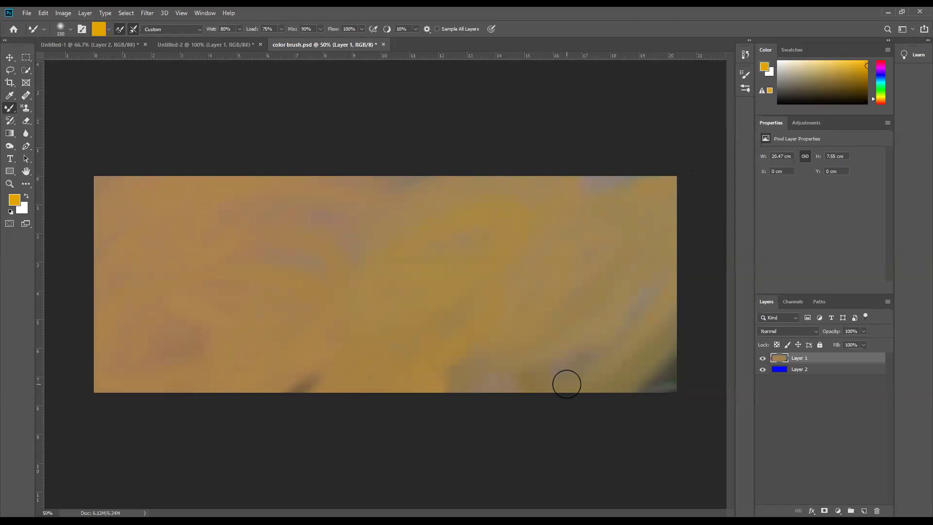